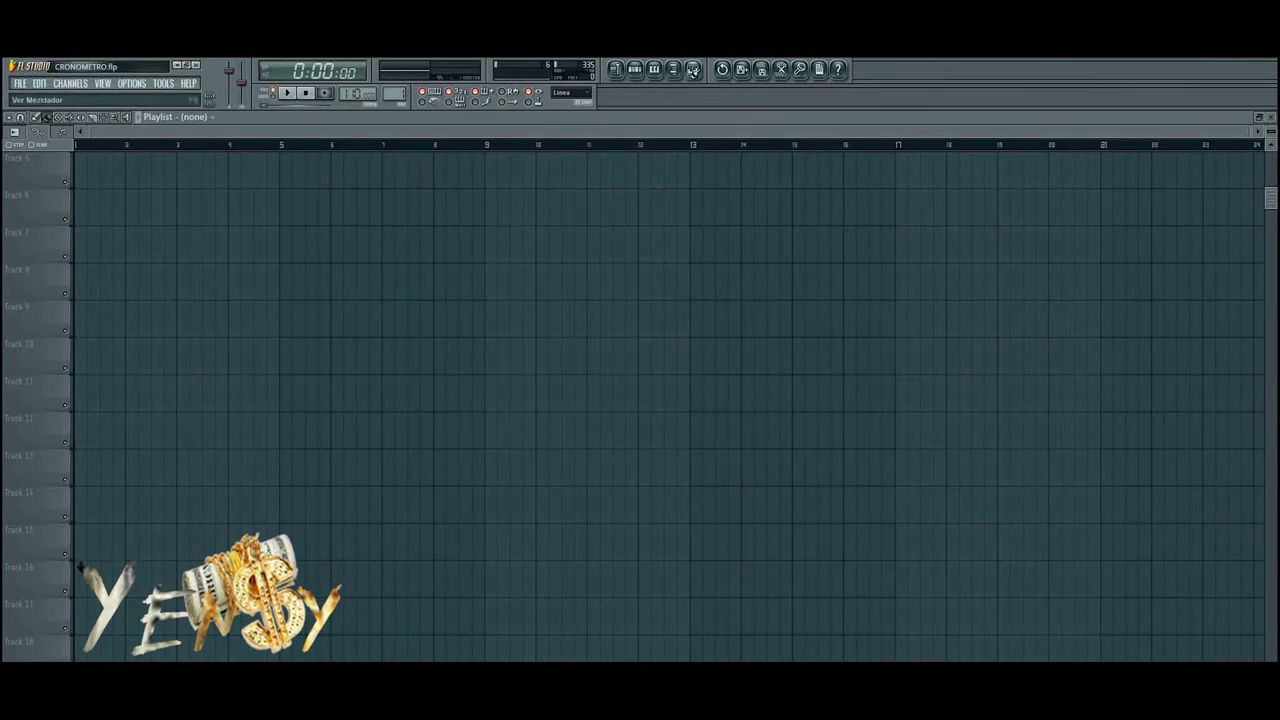
- Show the step sequencer and fill channel 4 of Pattern 1 with a hit every 4 steps
{"action": "left_click", "coordinate": [675, 72]}
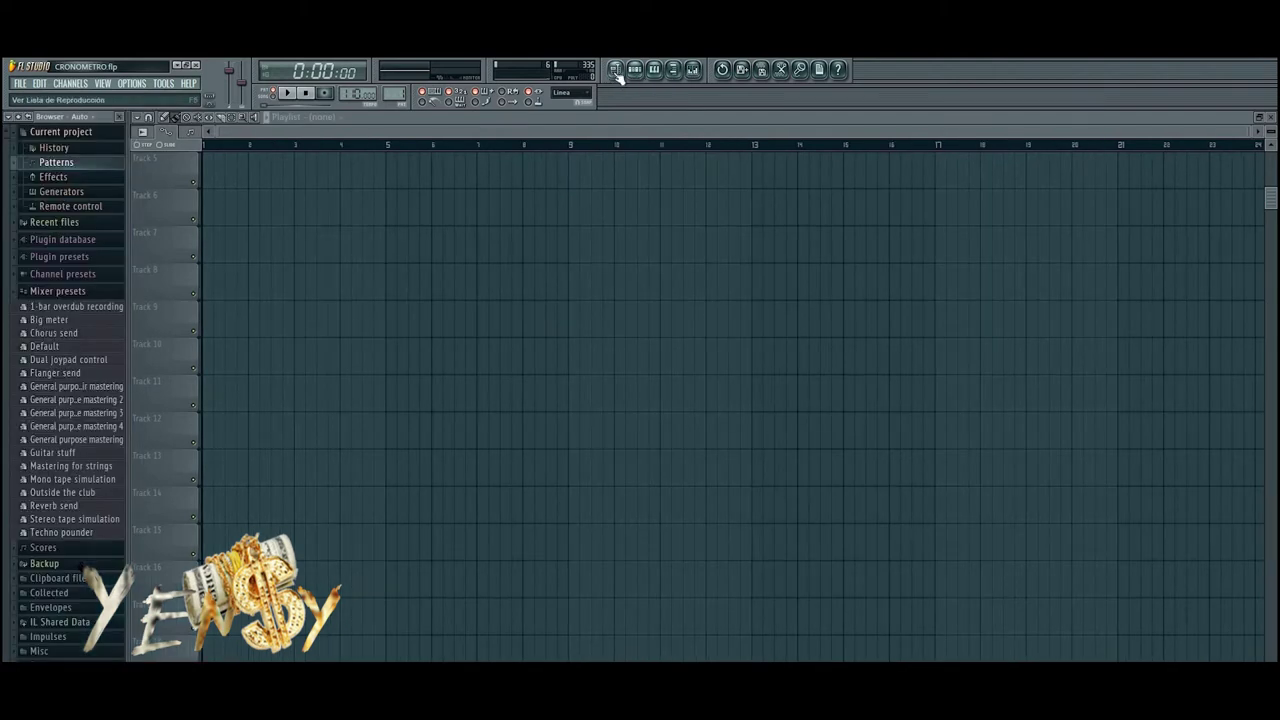
{"action": "left_click", "coordinate": [635, 72]}
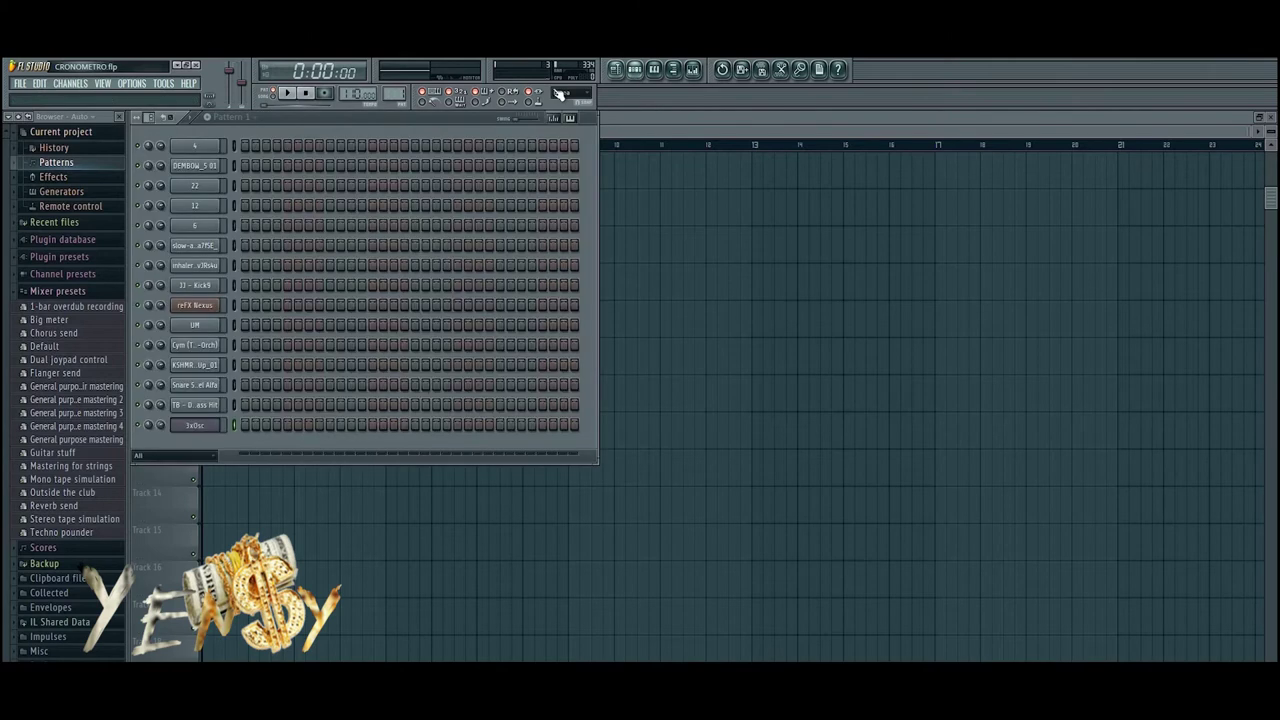
{"action": "left_click", "coordinate": [192, 145]}
{"action": "right_click", "coordinate": [215, 145]}
{"action": "left_click", "coordinate": [258, 252]}
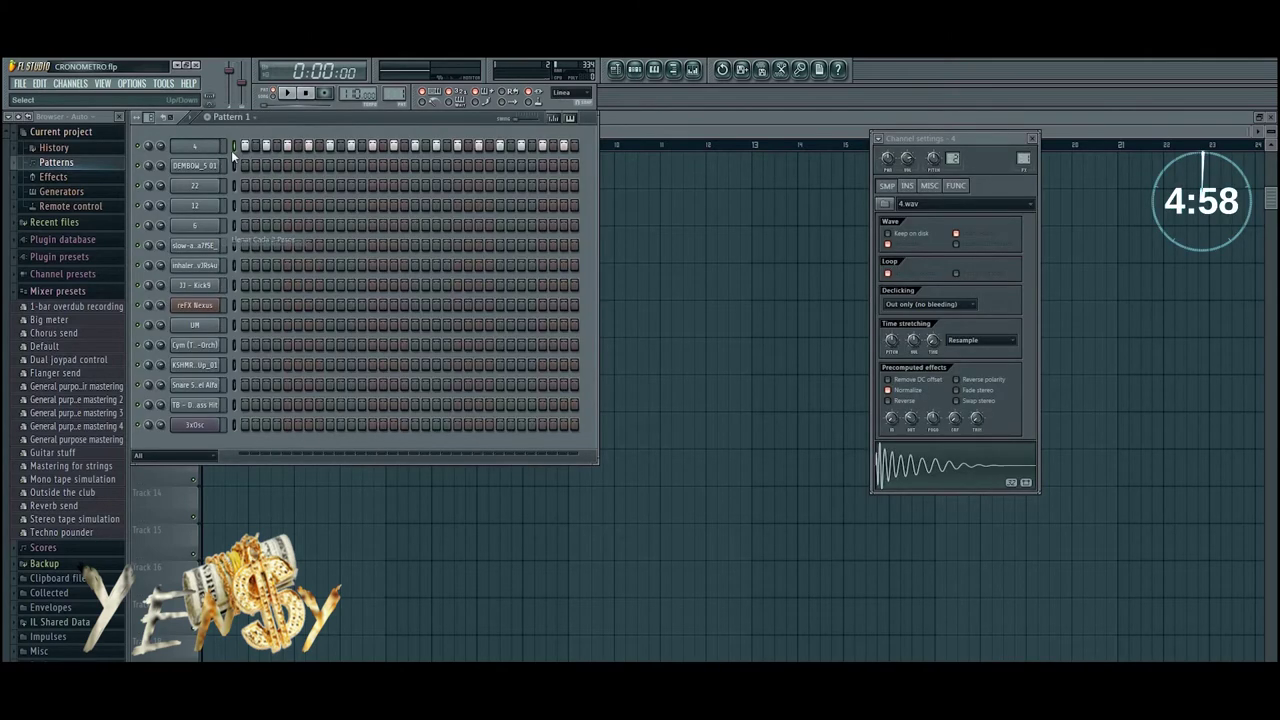
{"action": "key", "text": "space"}
{"action": "left_click", "coordinate": [208, 188]}
{"action": "right_click", "coordinate": [208, 146]}
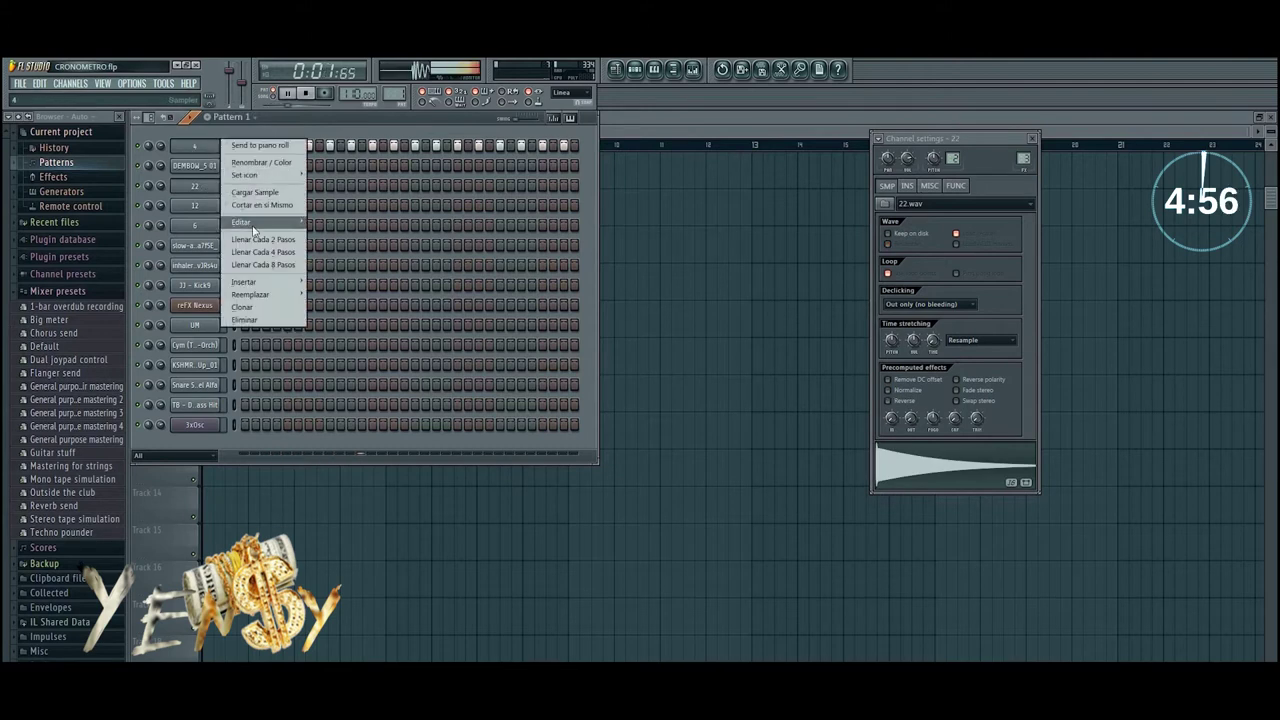
{"action": "left_click", "coordinate": [260, 256]}
- Audition the 22, DEMBOW_S 01 and 6 samples while the pattern plays
{"action": "left_click", "coordinate": [202, 186]}
{"action": "left_click", "coordinate": [202, 187]}
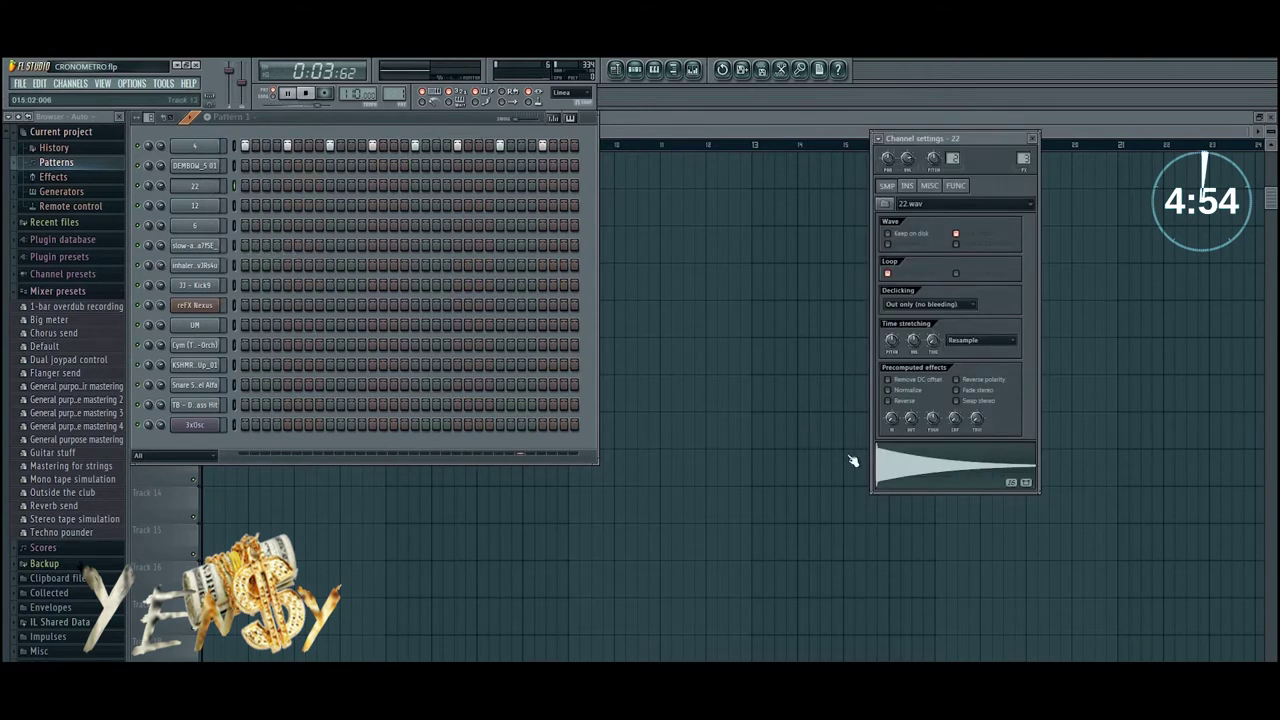
{"action": "left_click", "coordinate": [197, 166]}
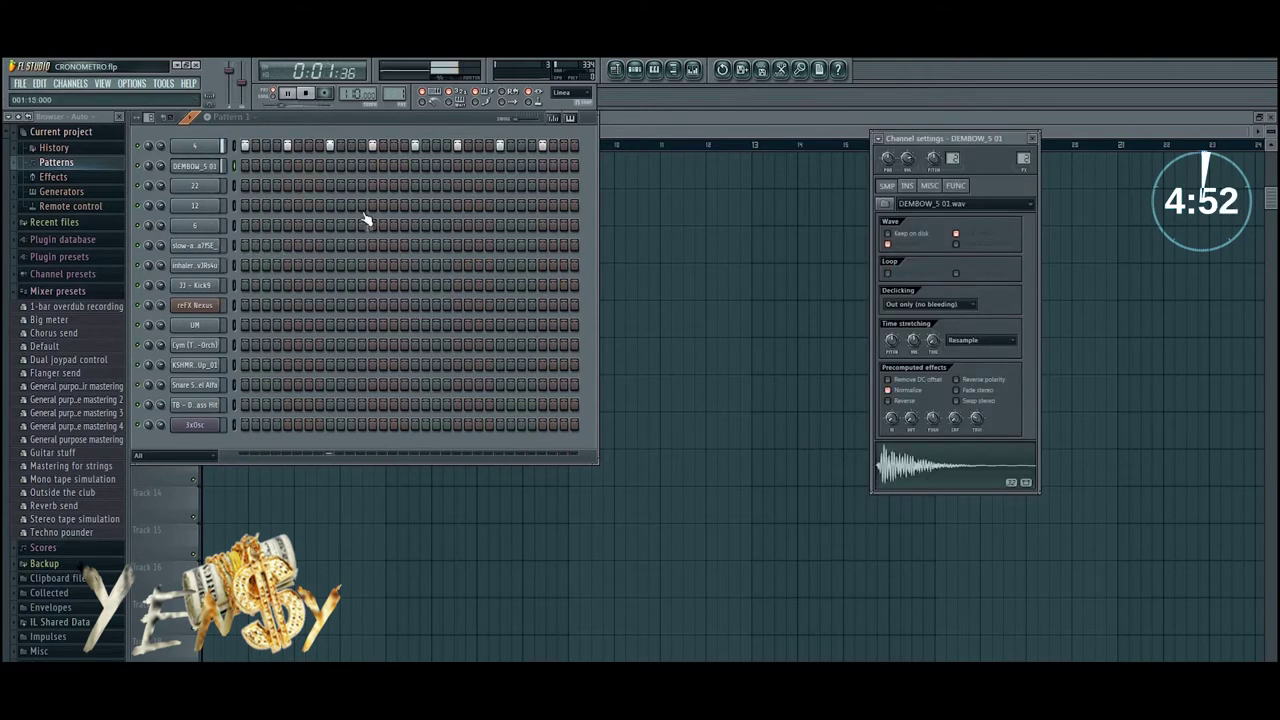
{"action": "left_click", "coordinate": [204, 187]}
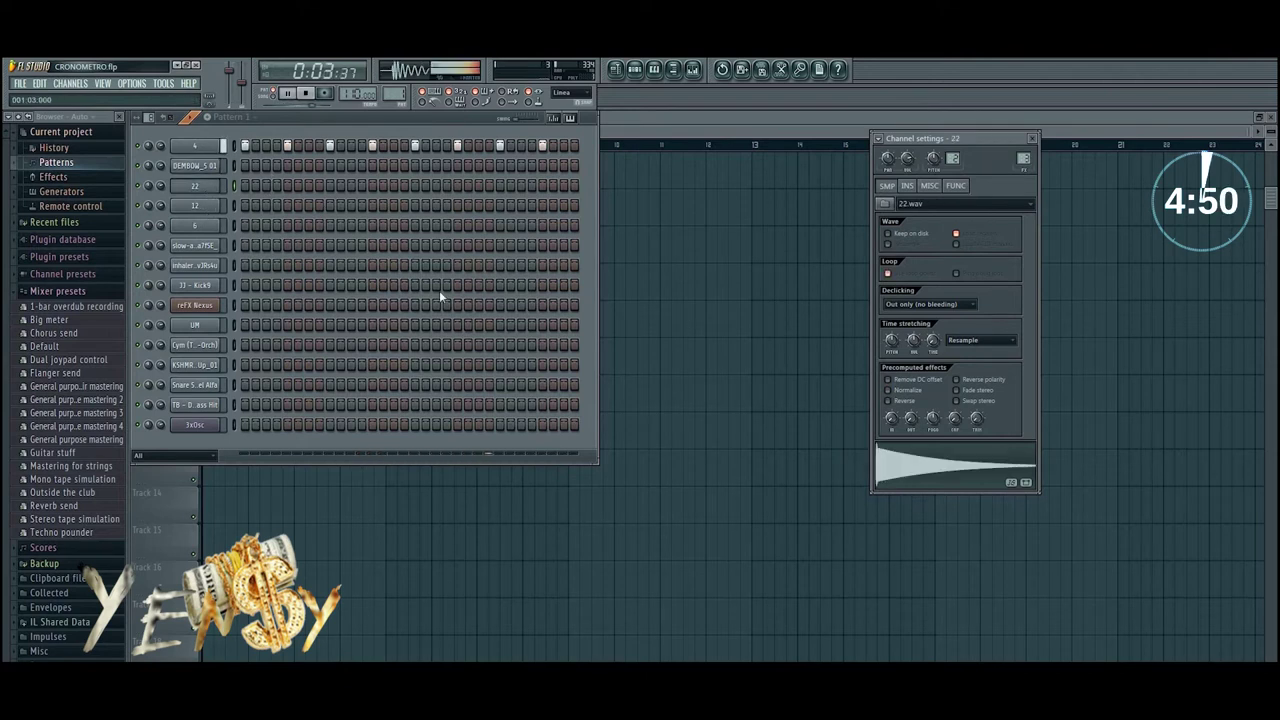
{"action": "left_click", "coordinate": [201, 225]}
- Program channel 12 with hits on steps 1, 4, 7, 9, 12, 15, 17, 20, 23, 25, 28, 30, 31 and 32
{"action": "left_click", "coordinate": [245, 205]}
{"action": "left_click", "coordinate": [256, 205]}
{"action": "left_click", "coordinate": [277, 205]}
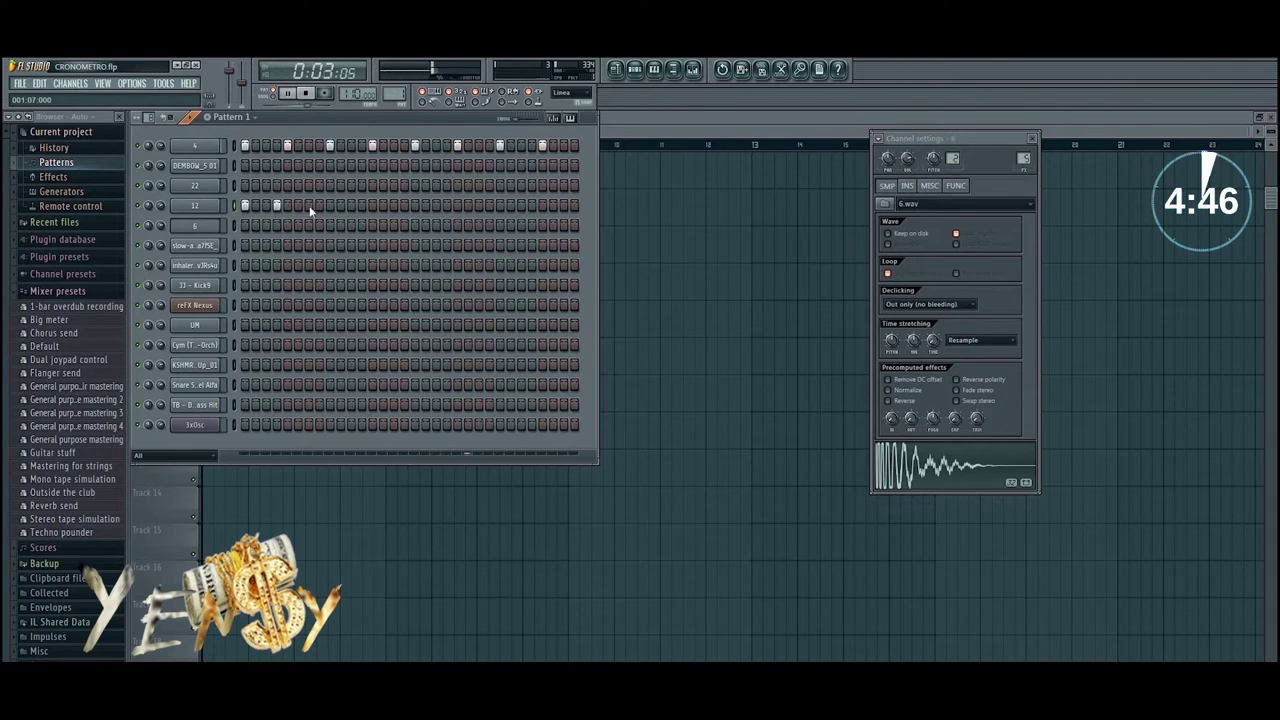
{"action": "left_click", "coordinate": [309, 205]}
{"action": "left_click", "coordinate": [394, 205]}
{"action": "left_click", "coordinate": [330, 207]}
{"action": "left_click", "coordinate": [415, 208]}
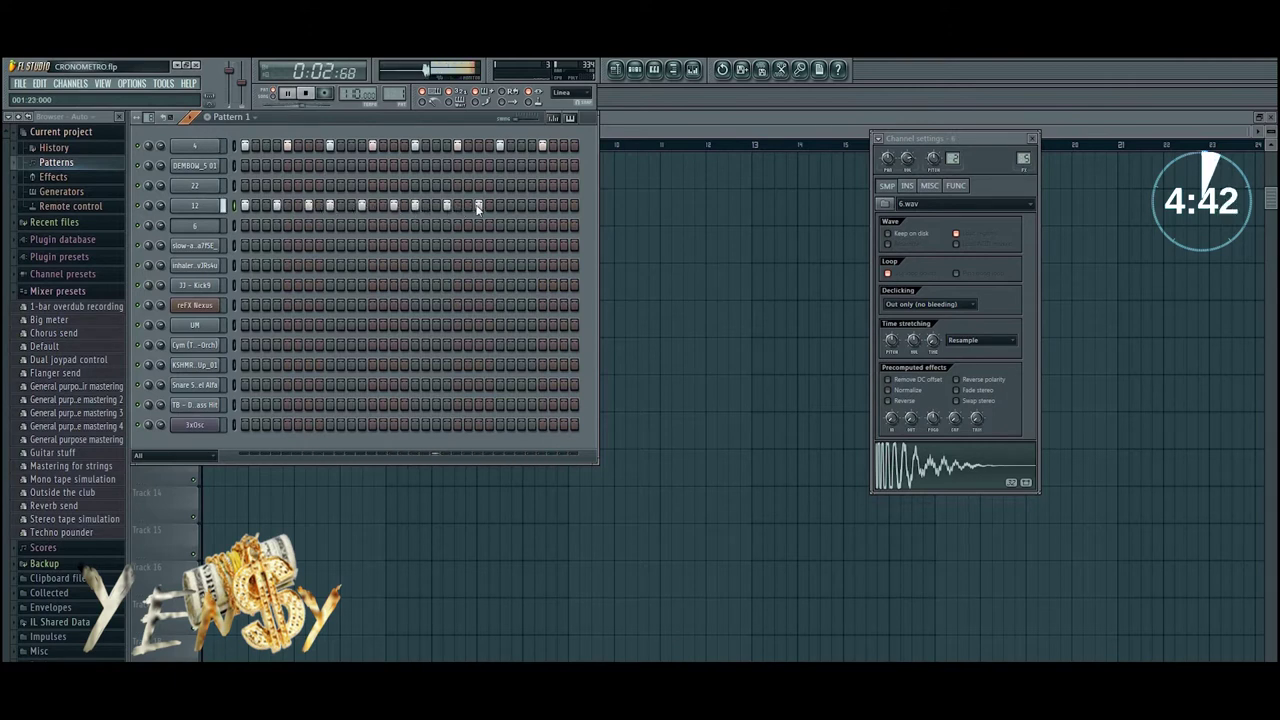
{"action": "left_click", "coordinate": [521, 205]}
{"action": "left_click", "coordinate": [532, 205]}
{"action": "left_click", "coordinate": [564, 205]}
{"action": "left_click", "coordinate": [554, 205]}
- Send channel 12 to the piano roll and lower the velocity of its notes on steps 30 and 31
{"action": "right_click", "coordinate": [210, 204]}
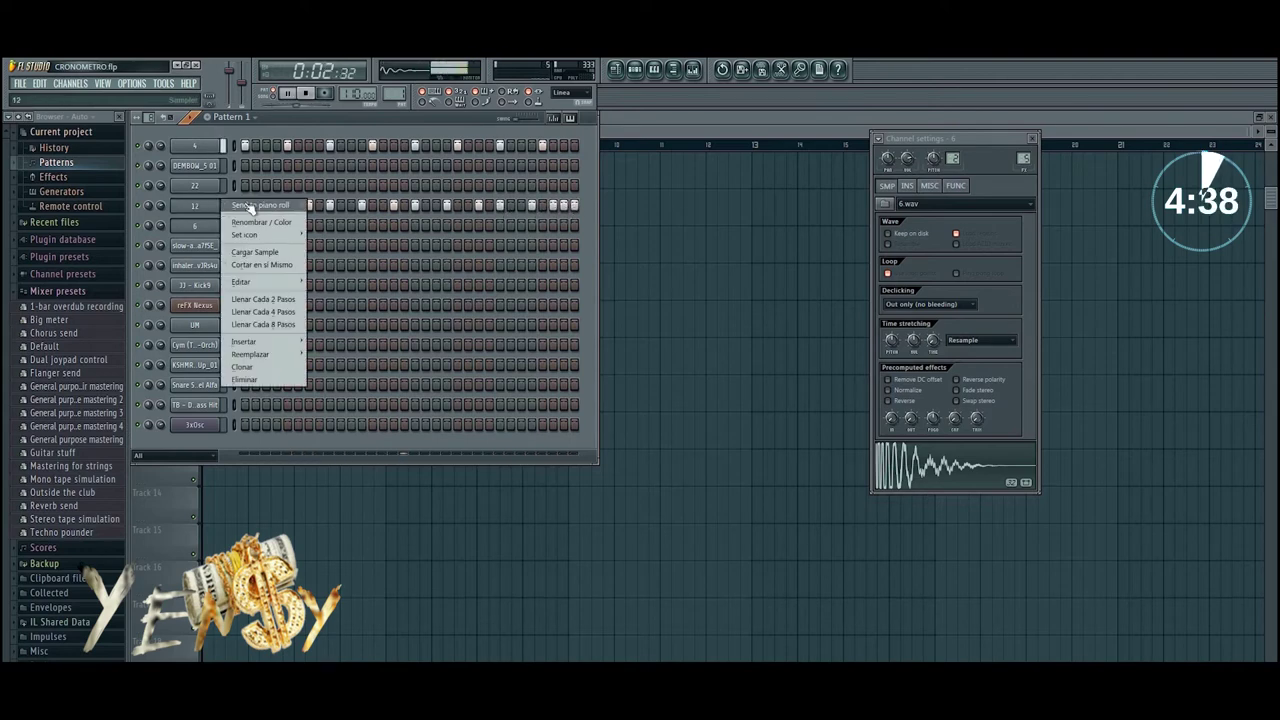
{"action": "left_click", "coordinate": [255, 207]}
{"action": "left_click_drag", "start_coordinate": [625, 648], "coordinate": [640, 642]}
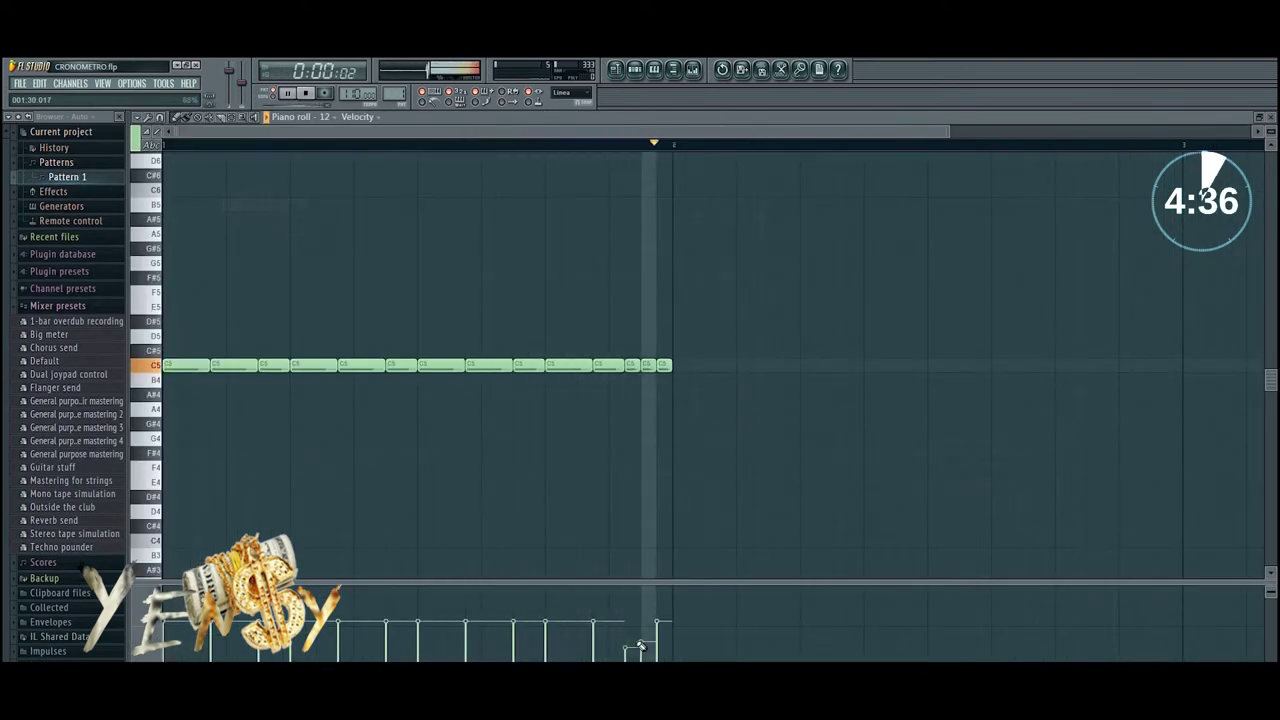
{"action": "left_click", "coordinate": [615, 69]}
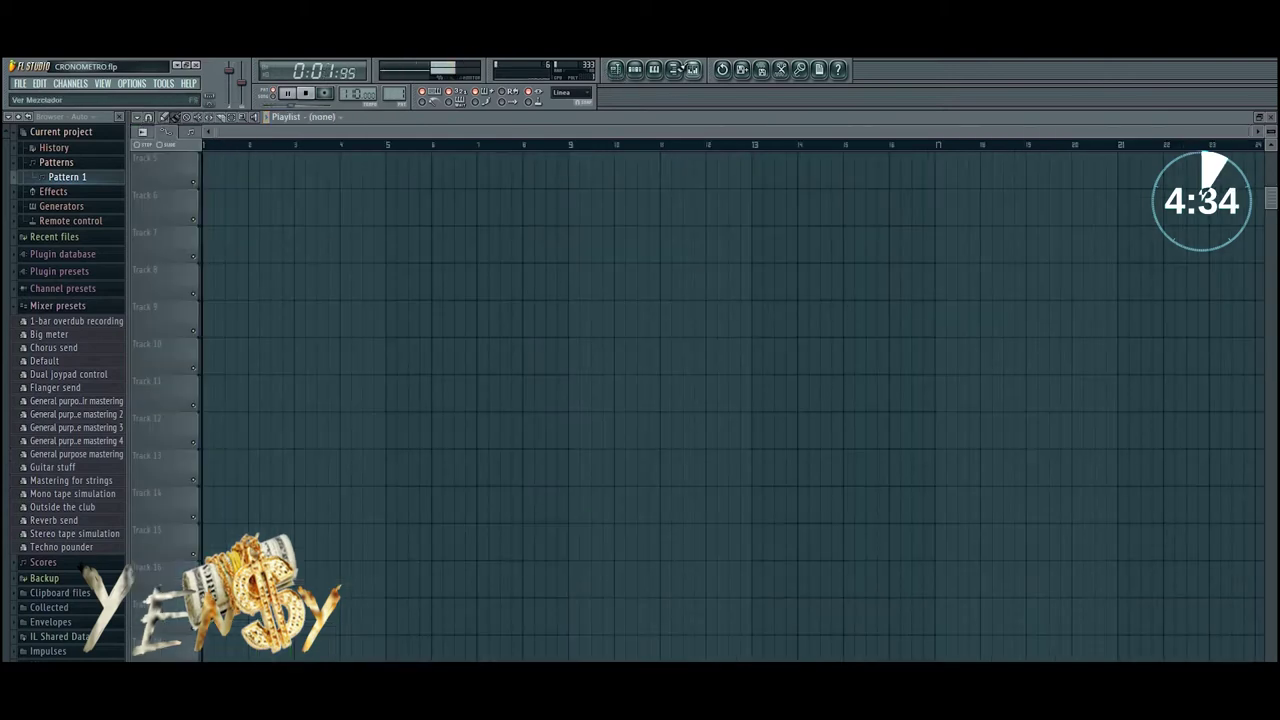
- Audition the Cym (Trap-Orch) sample, stop playback and split Pattern 1 into one pattern per channel
{"action": "left_click", "coordinate": [634, 69]}
{"action": "left_click", "coordinate": [200, 345]}
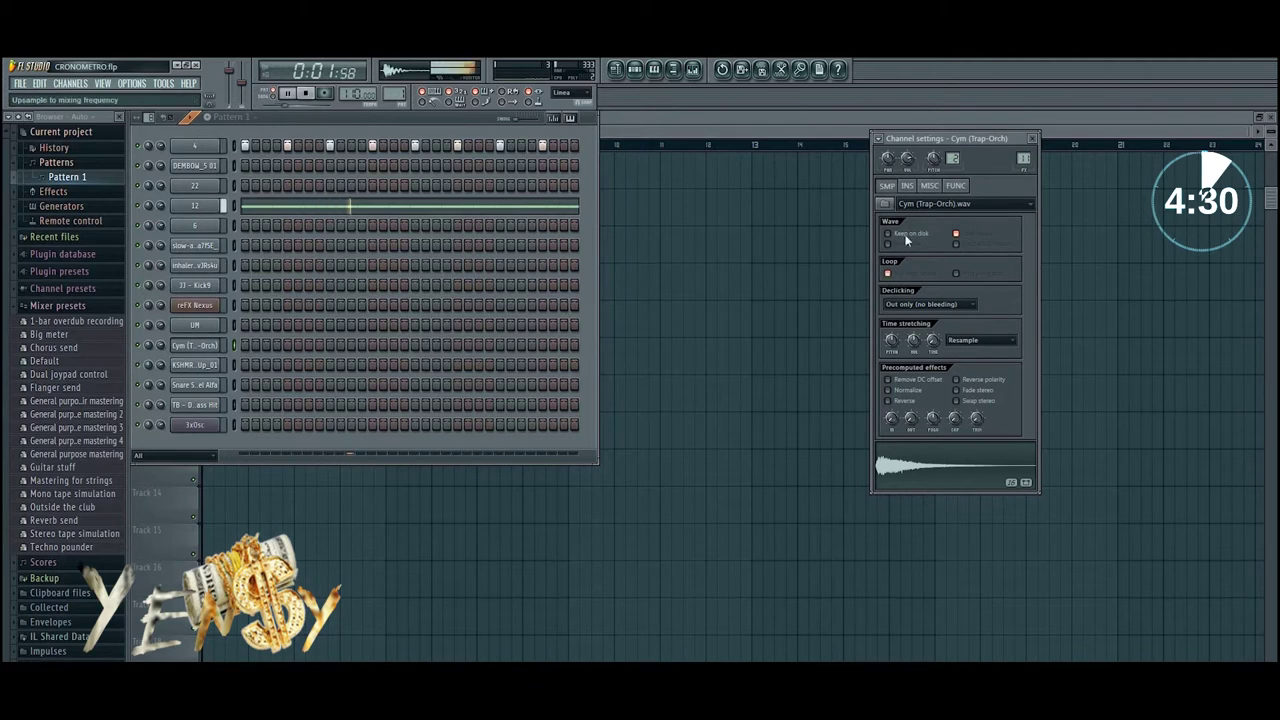
{"action": "key", "text": "space"}
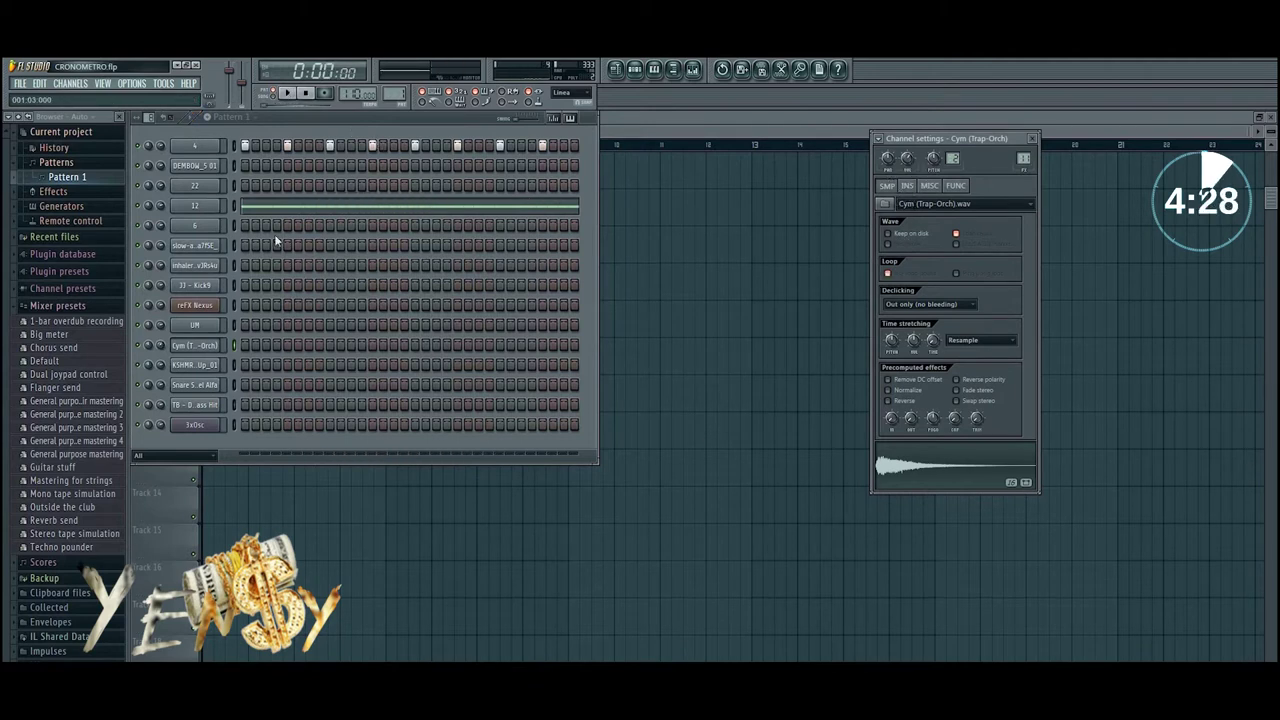
{"action": "right_click", "coordinate": [390, 95]}
{"action": "left_click", "coordinate": [464, 235]}
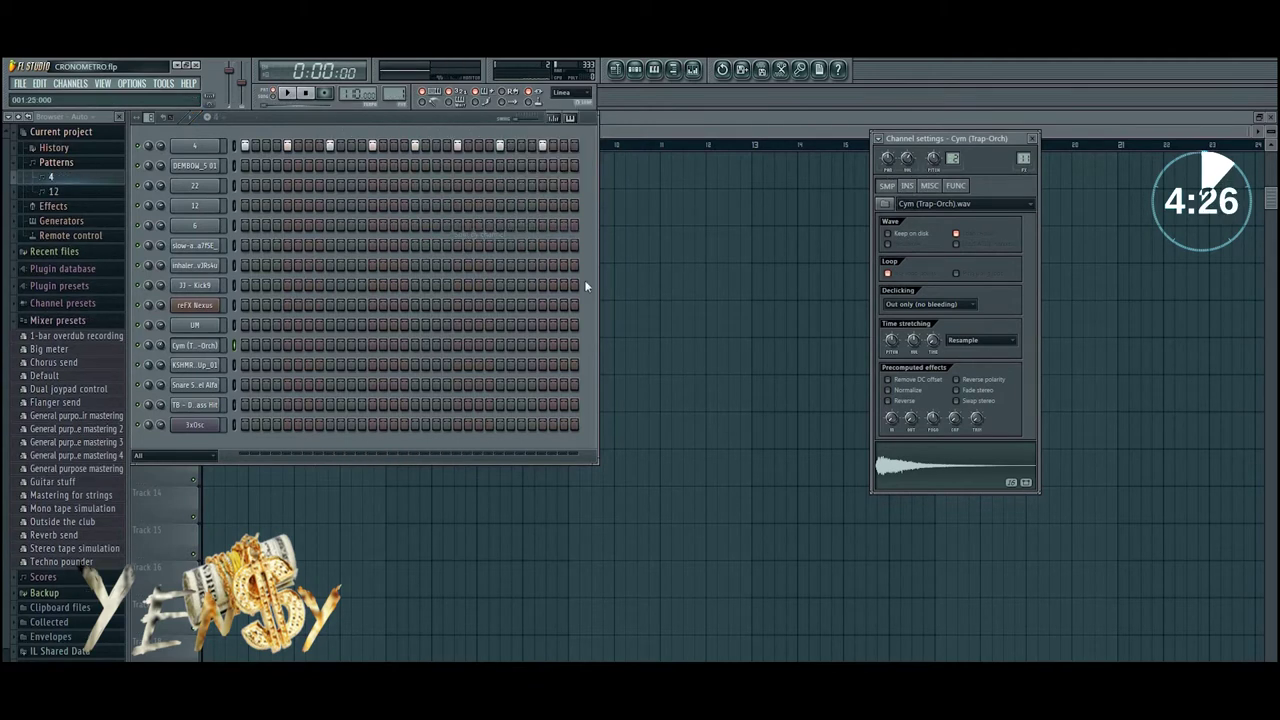
- Place pattern 4 in the playlist on Track 5, starting at bar 1
{"action": "left_click", "coordinate": [630, 290]}
{"action": "left_click", "coordinate": [254, 178]}
{"action": "left_click", "coordinate": [268, 165]}
{"action": "left_click", "coordinate": [269, 165]}
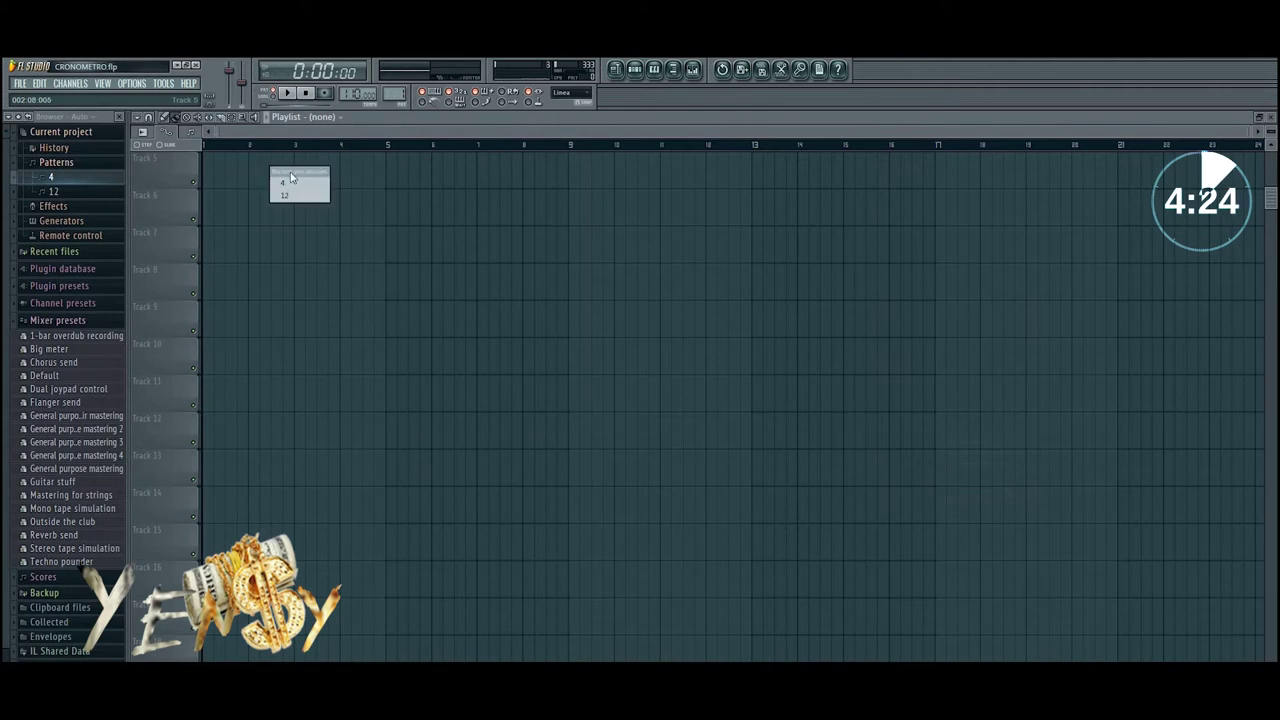
{"action": "left_click", "coordinate": [281, 181]}
{"action": "left_click_drag", "start_coordinate": [284, 178], "coordinate": [192, 177]}
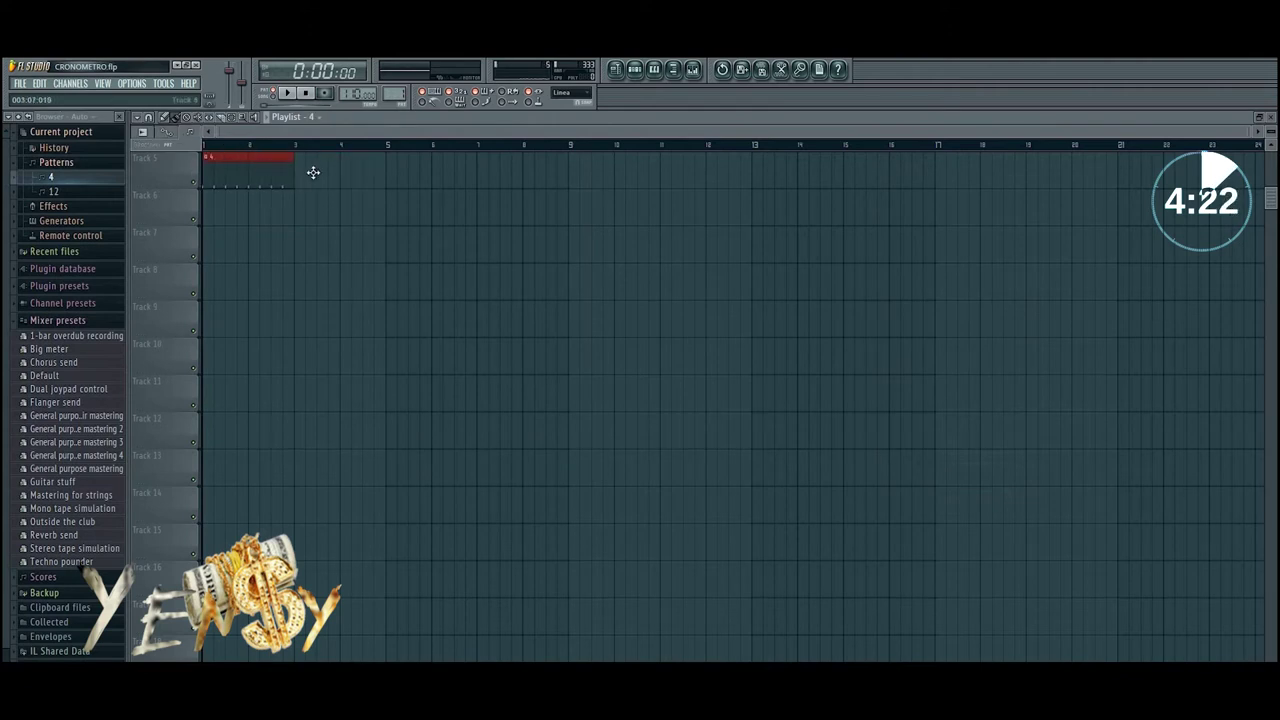
- Make the clip at bar 1 unique as pattern 4 #2 and open it in the step sequencer
{"action": "left_click", "coordinate": [207, 157]}
{"action": "left_click", "coordinate": [243, 230]}
{"action": "key", "text": "Return"}
{"action": "double_click", "coordinate": [240, 166]}
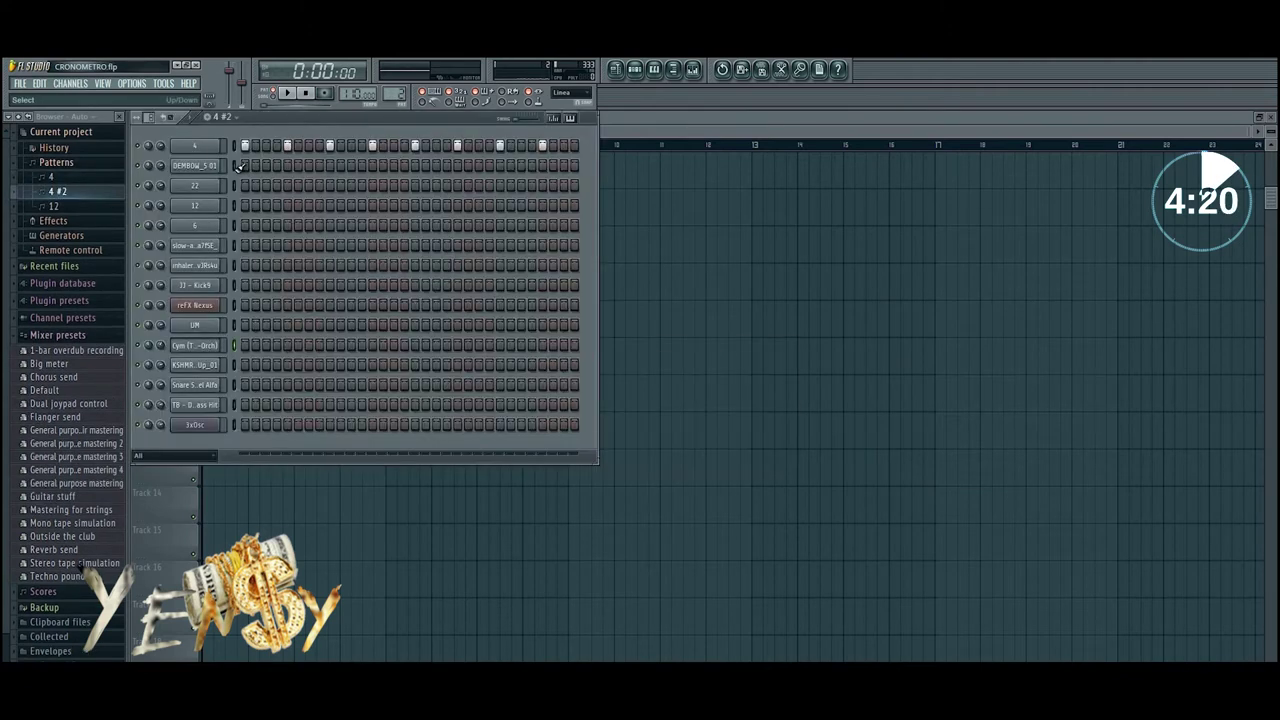
- Rework channel 4 in pattern 4 #2 to hits on steps 1, 15 and 17 only
{"action": "key", "text": "space"}
{"action": "right_click", "coordinate": [287, 147]}
{"action": "right_click", "coordinate": [330, 147]}
{"action": "left_click", "coordinate": [416, 148]}
{"action": "left_click", "coordinate": [458, 148]}
{"action": "left_click", "coordinate": [500, 148]}
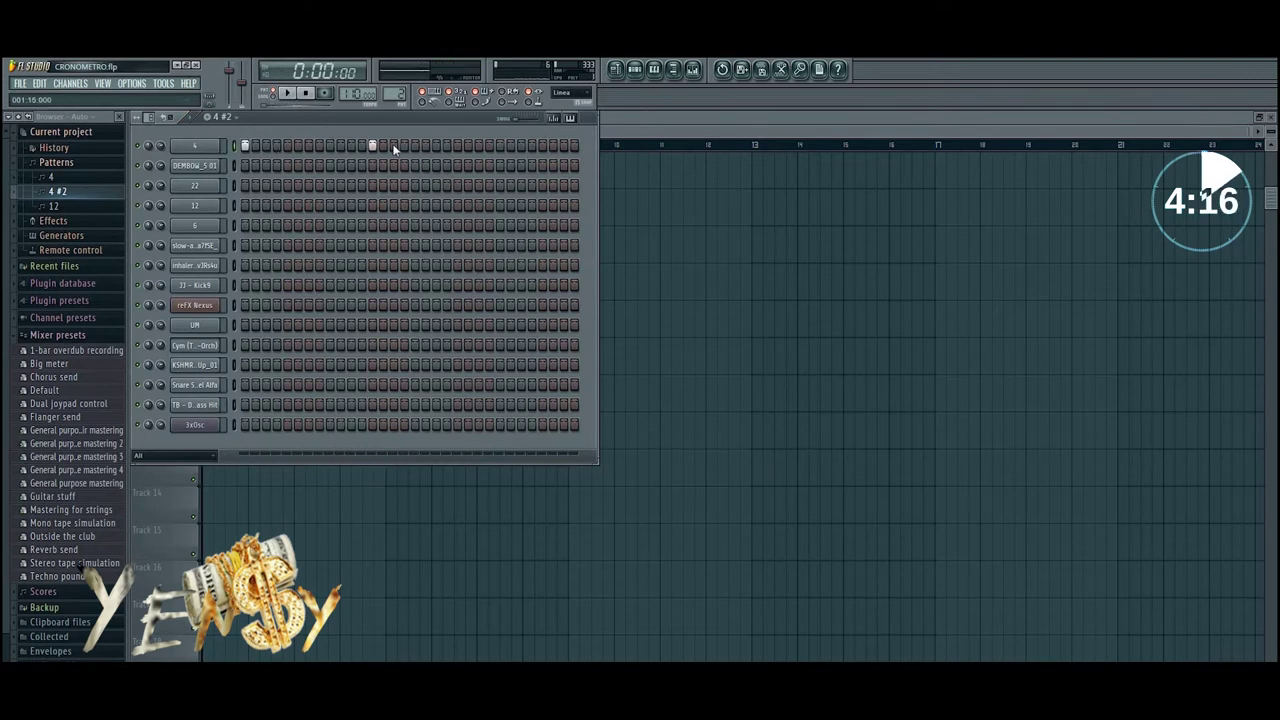
- Duplicate the 4 #2 clip to bar 3, and place a new copy of the pattern, 4 #3, at bar 9 on Track 5
{"action": "right_click", "coordinate": [631, 214]}
{"action": "key", "text": "ctrl+b"}
{"action": "left_click", "coordinate": [635, 70]}
{"action": "left_click", "coordinate": [240, 118]}
{"action": "left_click", "coordinate": [305, 211]}
{"action": "key", "text": "F6"}
{"action": "left_click", "coordinate": [407, 203]}
{"action": "left_click_drag", "start_coordinate": [407, 203], "coordinate": [591, 171]}
- Fill channel 4 of pattern 4 #3 with a hit every 4 steps and repeat its clip on Track 5 up to bar 19
{"action": "key", "text": "F6"}
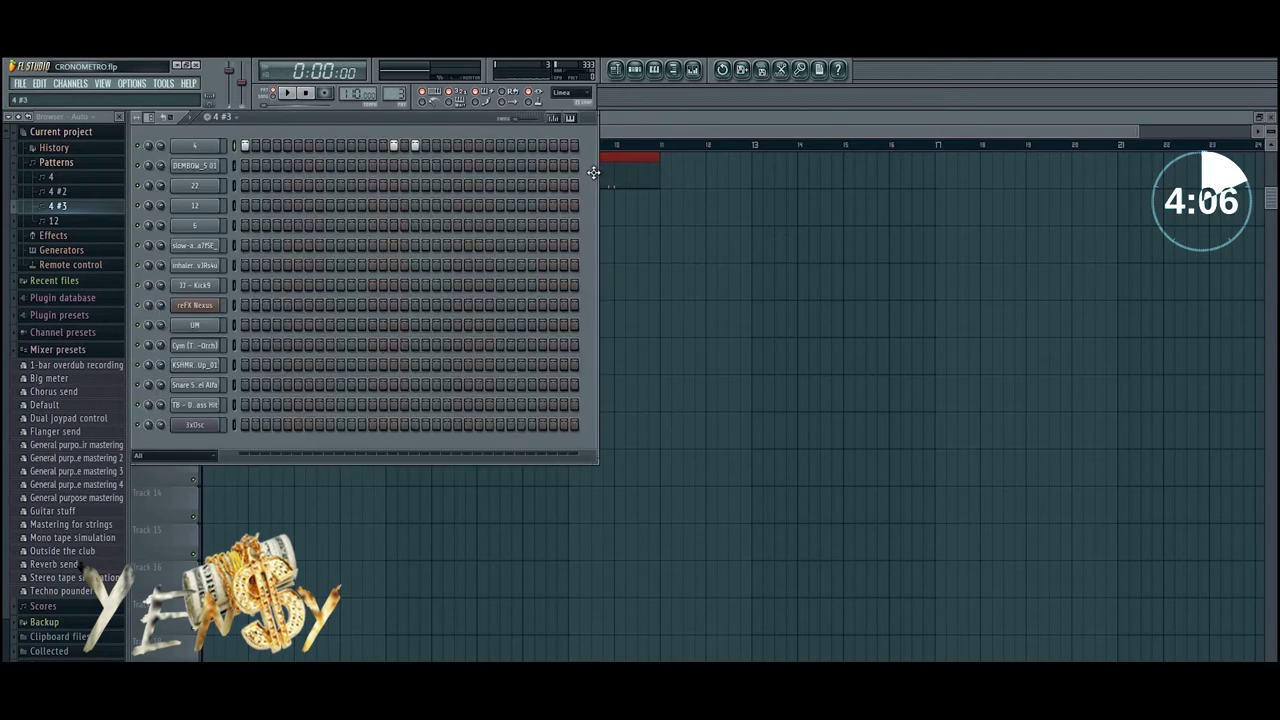
{"action": "right_click", "coordinate": [198, 150]}
{"action": "left_click", "coordinate": [258, 252]}
{"action": "key", "text": "F6"}
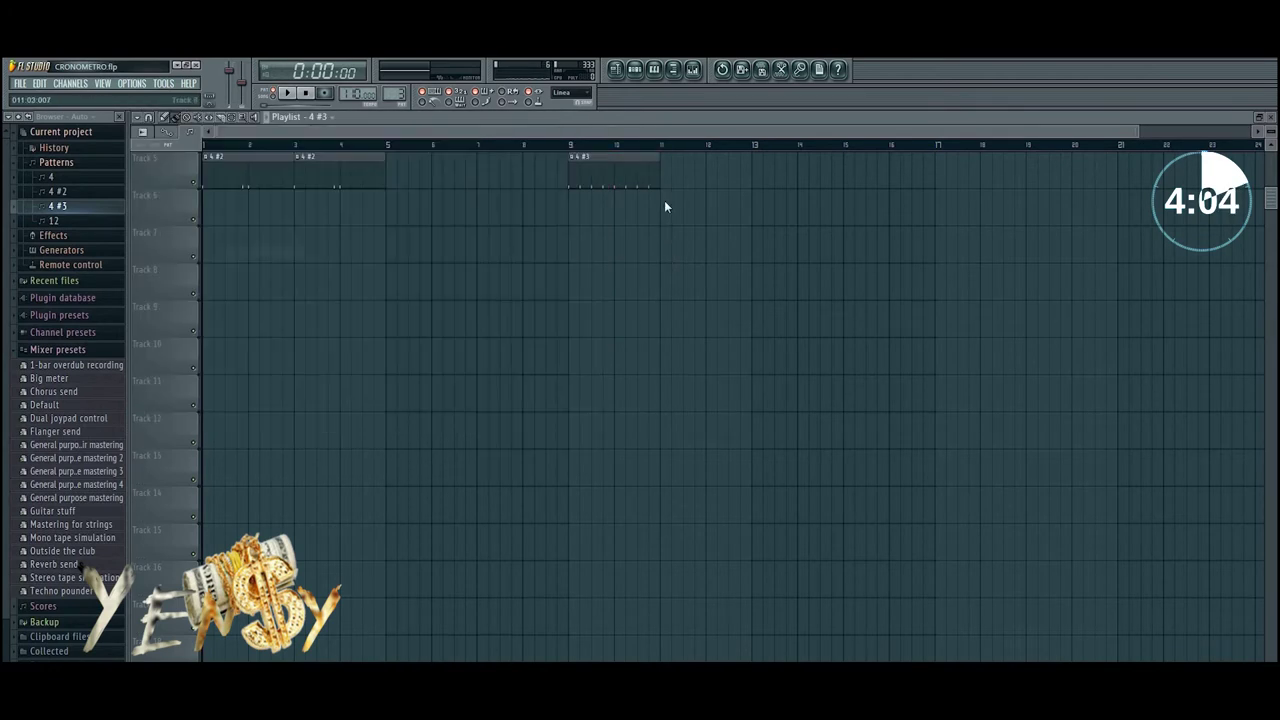
{"action": "left_click", "coordinate": [687, 172]}
{"action": "left_click_drag", "start_coordinate": [761, 166], "coordinate": [960, 172]}
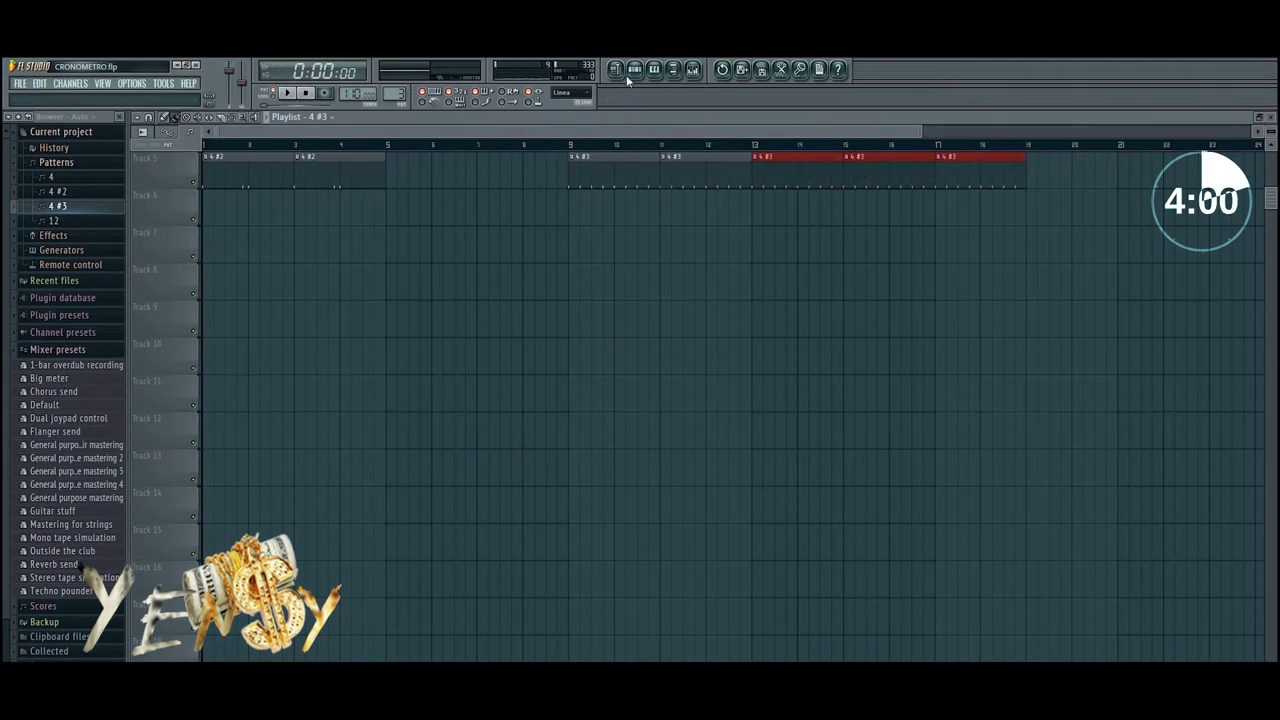
- Place pattern 12 on Track 6 at bar 1 and duplicate it to bar 3
{"action": "key", "text": "F6"}
{"action": "key", "text": "KP_Add"}
{"action": "key", "text": "F6"}
{"action": "left_click", "coordinate": [209, 206]}
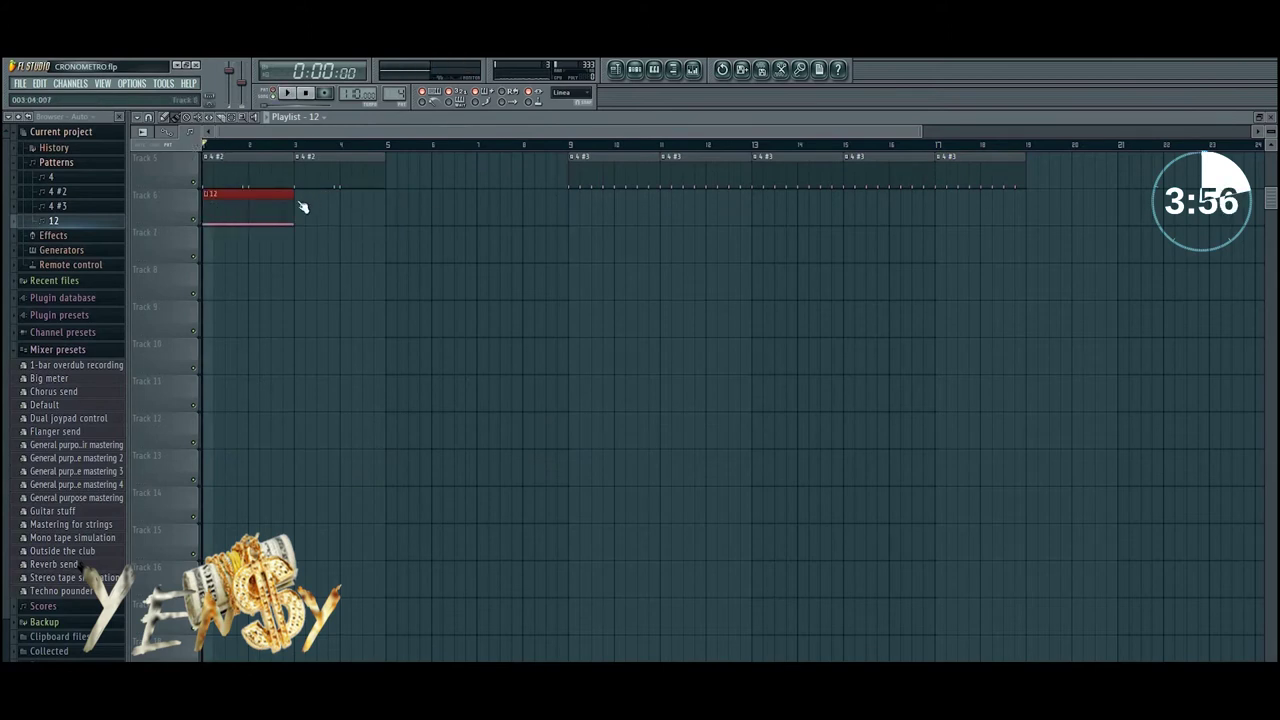
{"action": "key", "text": "ctrl+b"}
- Add five consecutive pattern 12 clips on Track 6 from bar 9 to bar 19, aligned with the 4 #3 clips
{"action": "left_click", "coordinate": [565, 201]}
{"action": "key", "text": "ctrl+b"}
{"action": "key", "text": "ctrl+b"}
{"action": "key", "text": "ctrl+b"}
{"action": "key", "text": "ctrl+b"}
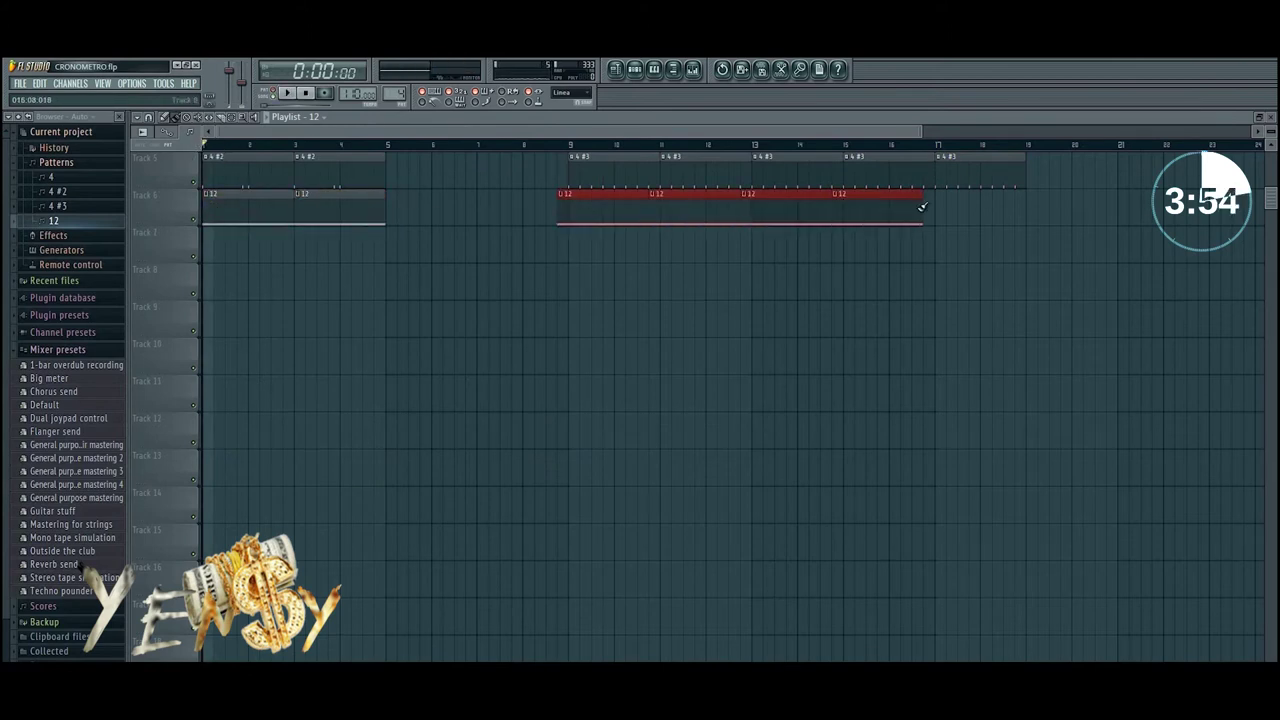
{"action": "left_click_drag", "start_coordinate": [604, 201], "coordinate": [614, 206]}
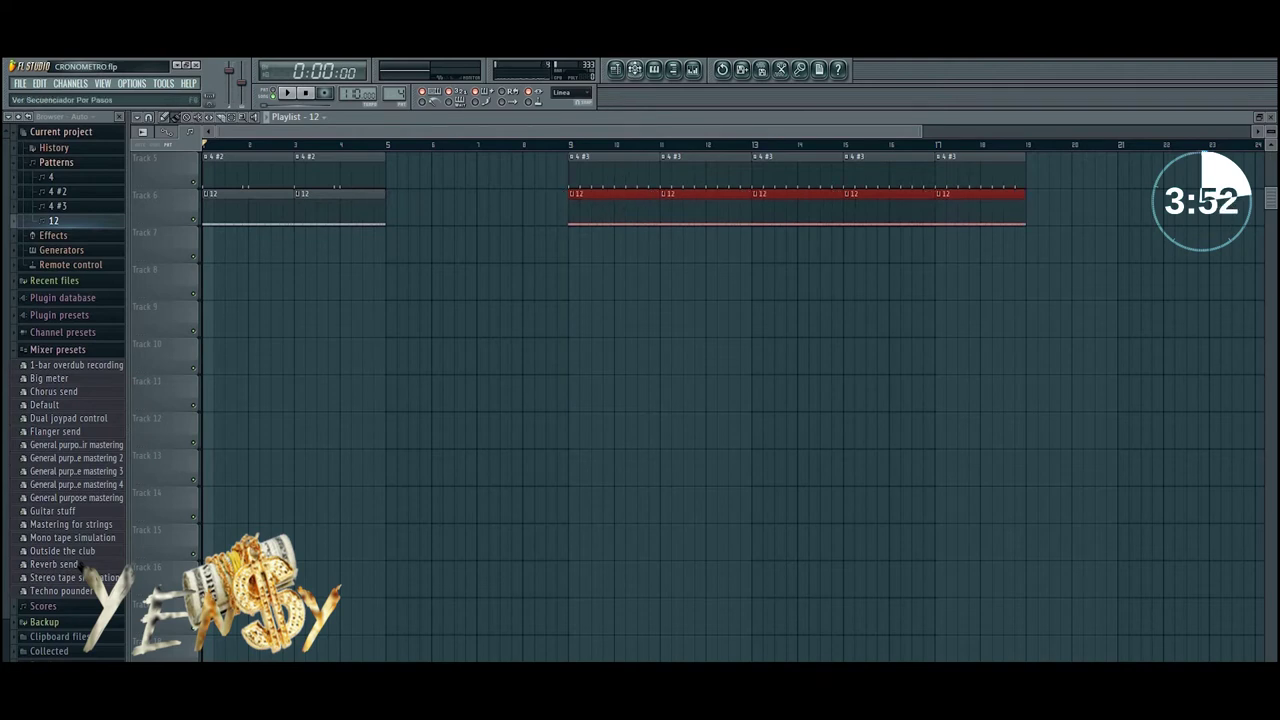
- Try placing the TB - Dope Brass Hit sample as an audio clip on Track 7 at bar 9
{"action": "key", "text": "F6"}
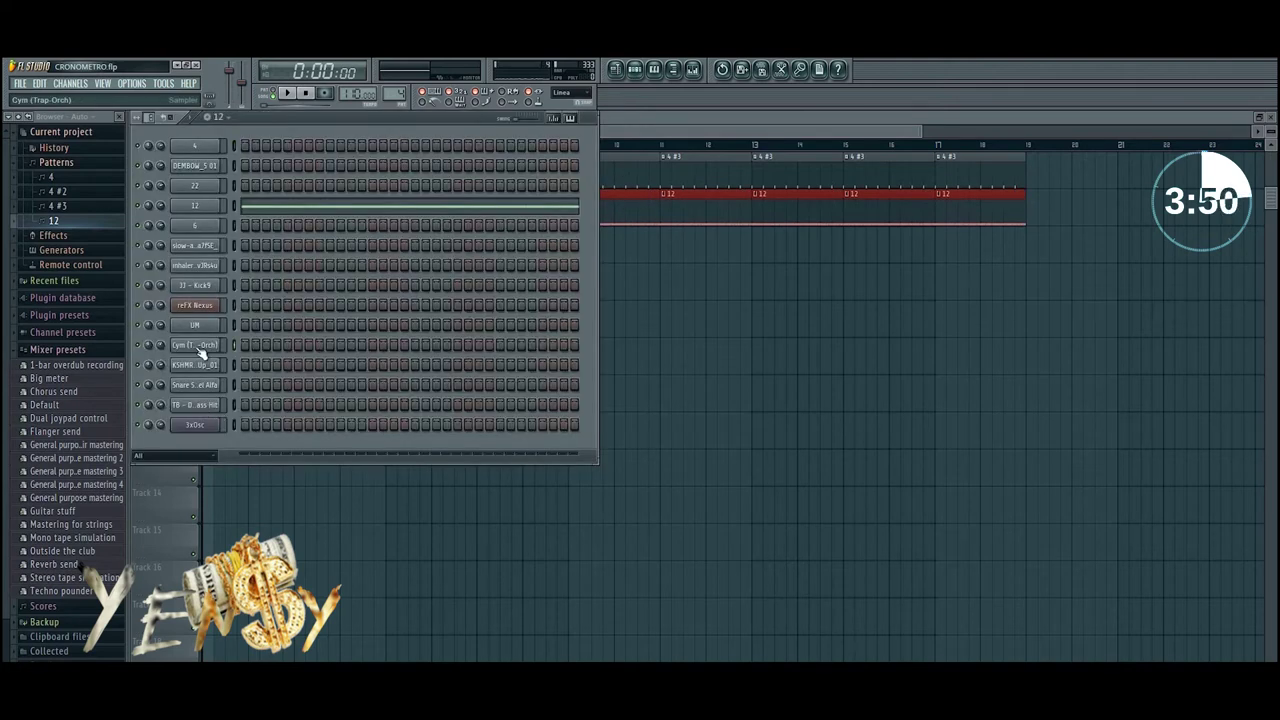
{"action": "left_click", "coordinate": [195, 404]}
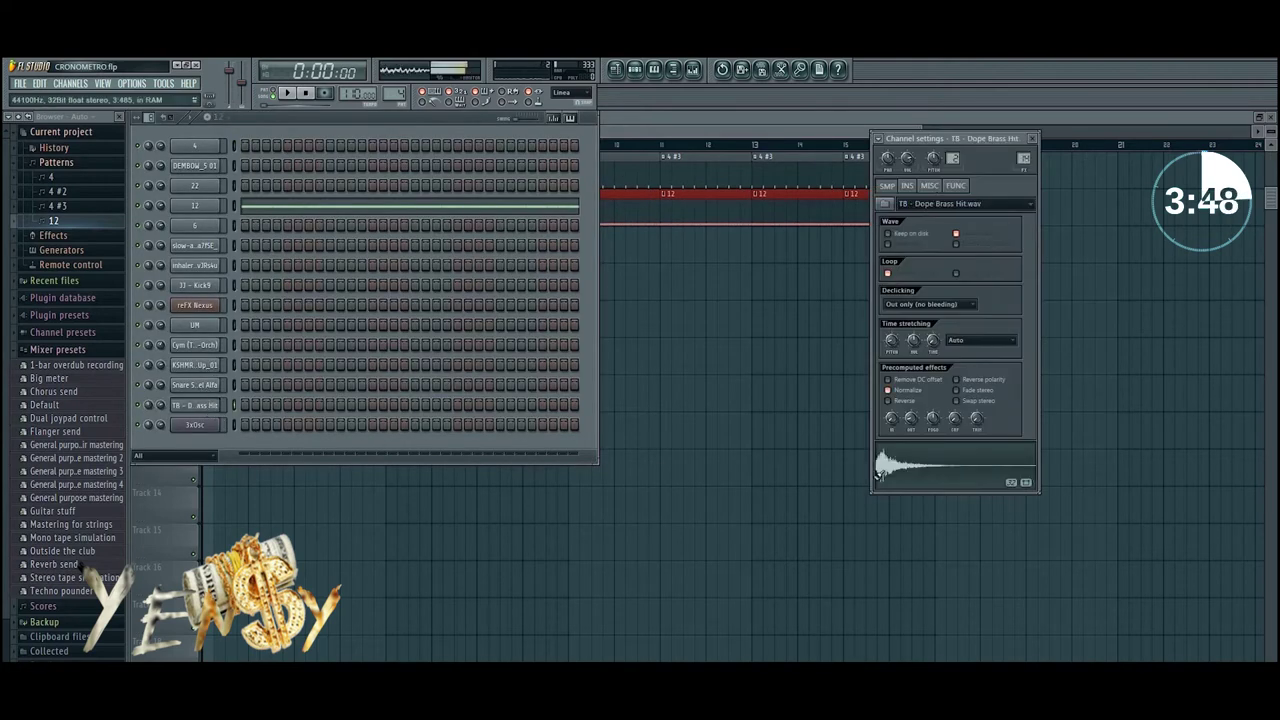
{"action": "left_click_drag", "start_coordinate": [890, 466], "coordinate": [602, 248]}
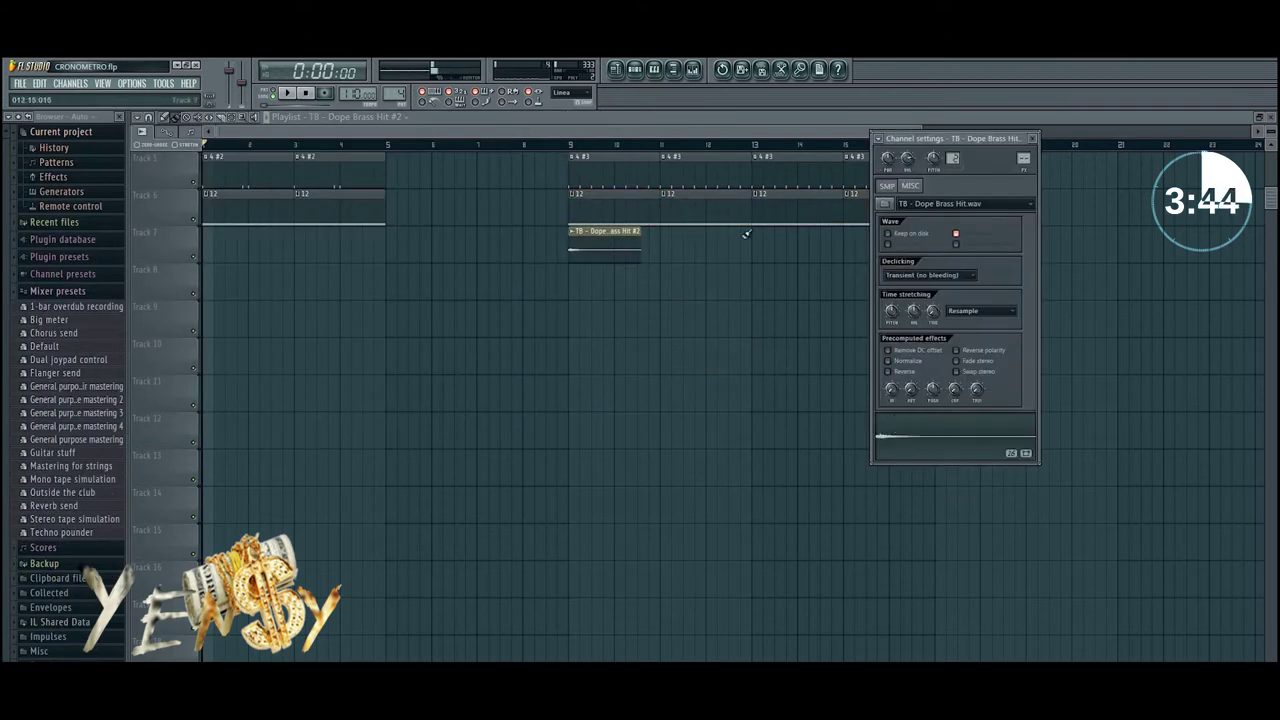
- Show all channels and delete the TB - Dope Brass Hit #2 audio clip channel
{"action": "left_click", "coordinate": [636, 70]}
{"action": "left_click", "coordinate": [205, 174]}
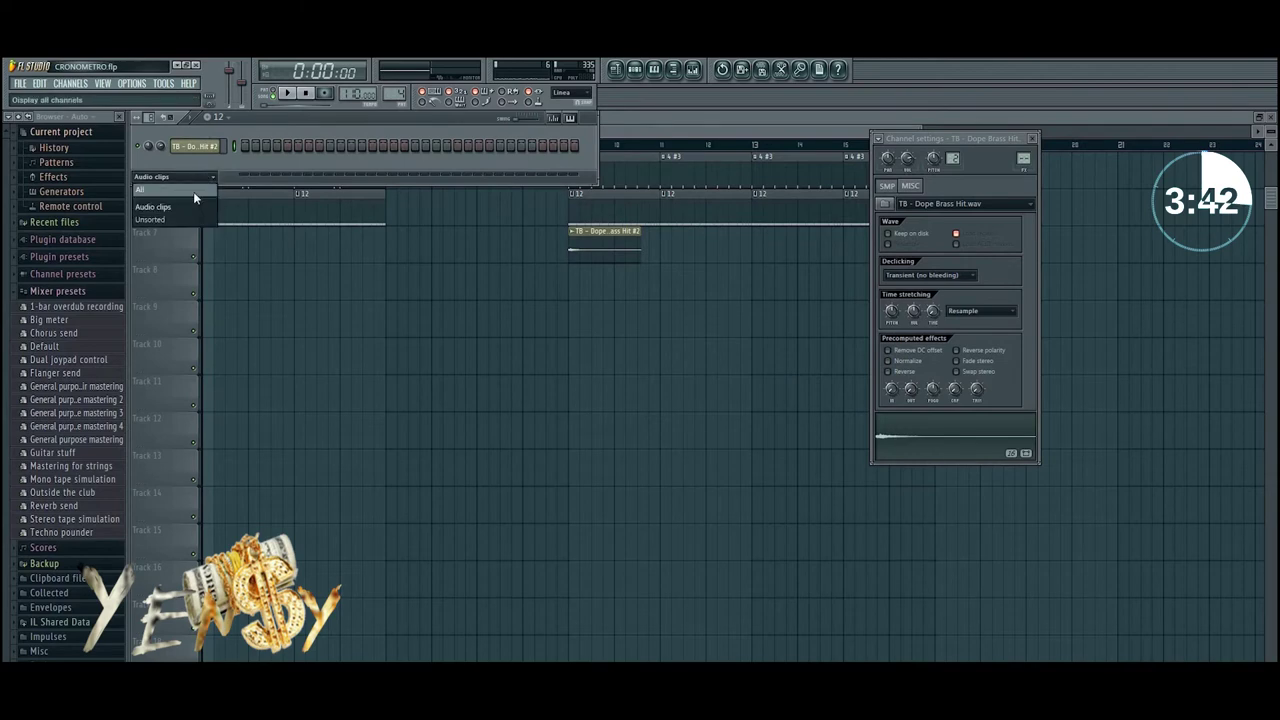
{"action": "left_click", "coordinate": [191, 195]}
{"action": "right_click", "coordinate": [205, 446]}
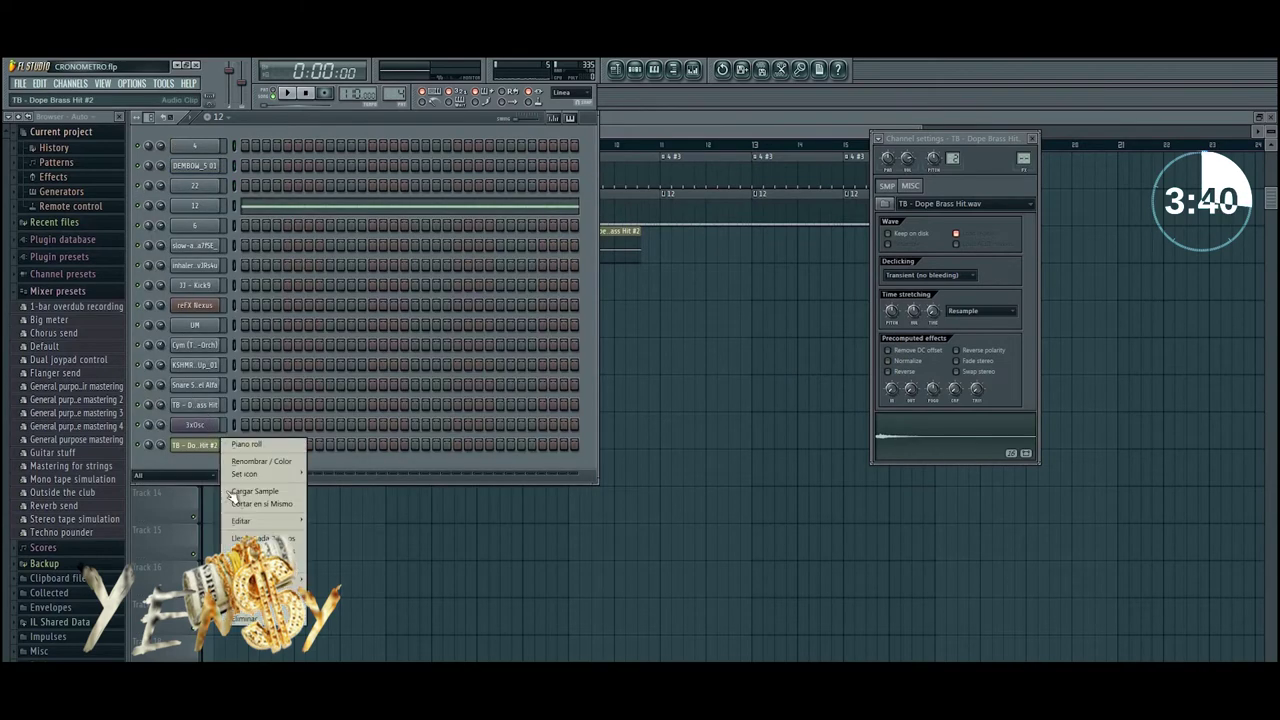
{"action": "left_click", "coordinate": [233, 475]}
{"action": "key", "text": "Return"}
- In a new pattern, put a TB - Dope Brass Hit on step 1 and place its clips on Track 7 at bars 9 and 5
{"action": "key", "text": "F4"}
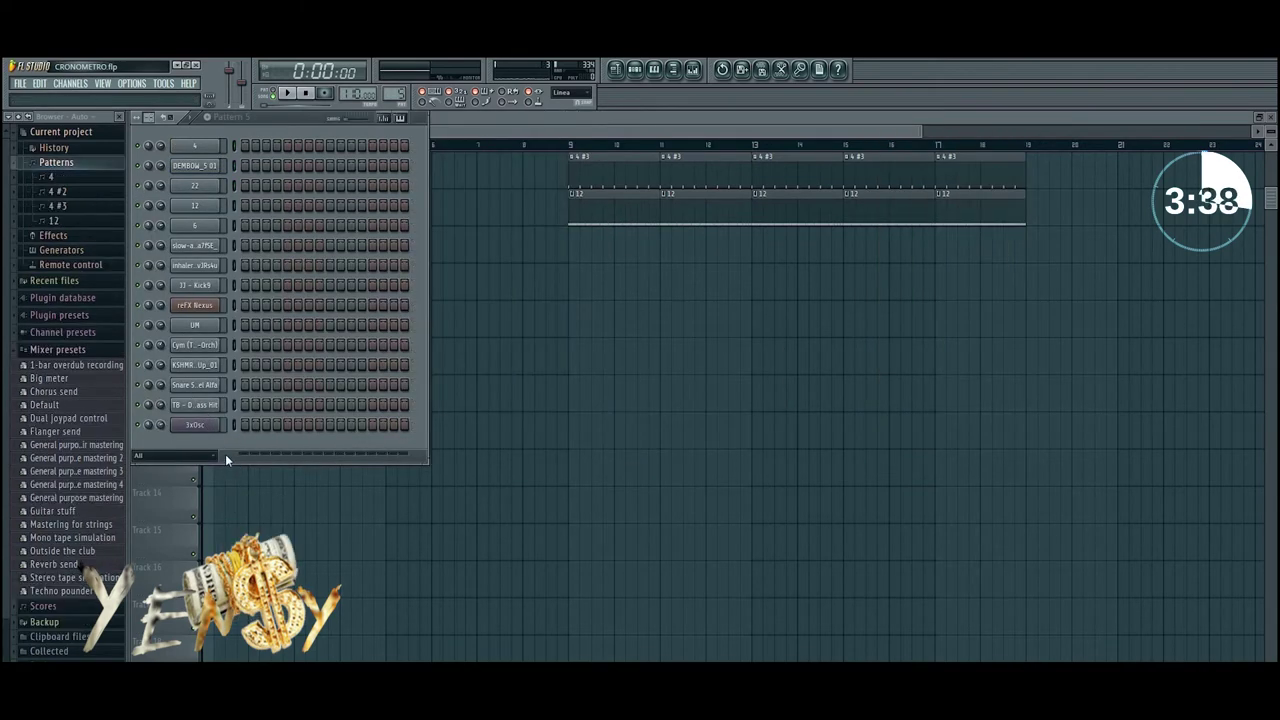
{"action": "left_click", "coordinate": [193, 405]}
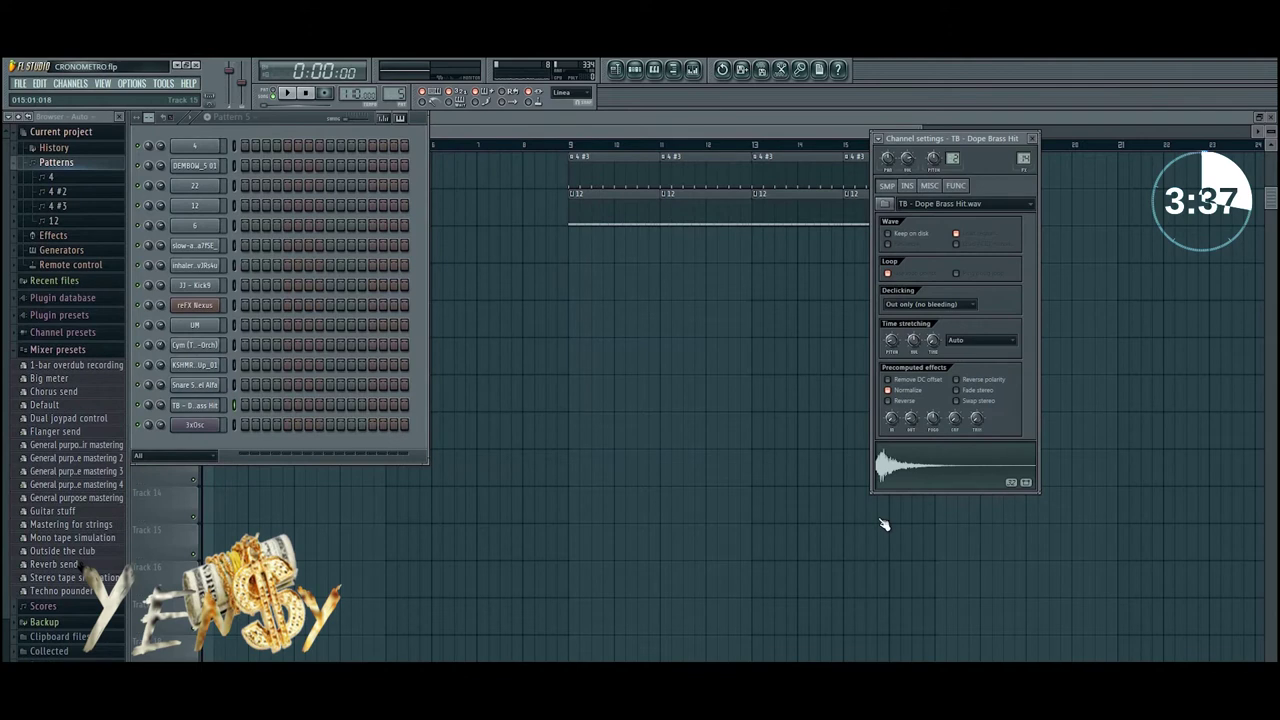
{"action": "left_click", "coordinate": [245, 406]}
{"action": "left_click", "coordinate": [576, 250]}
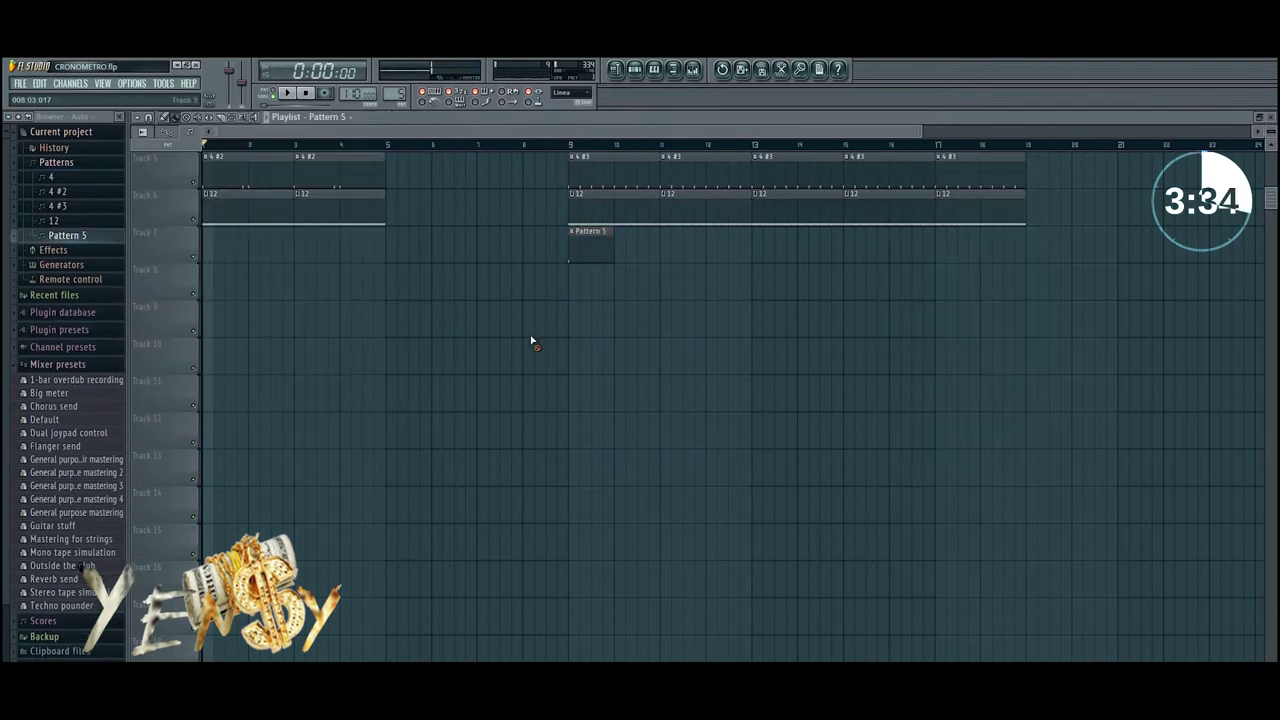
{"action": "mouse_move", "coordinate": [392, 243]}
{"action": "left_mouse_down"}
{"action": "mouse_move", "coordinate": [406, 246]}
{"action": "mouse_move", "coordinate": [184, 244]}
{"action": "mouse_move", "coordinate": [390, 240]}
{"action": "left_mouse_up"}
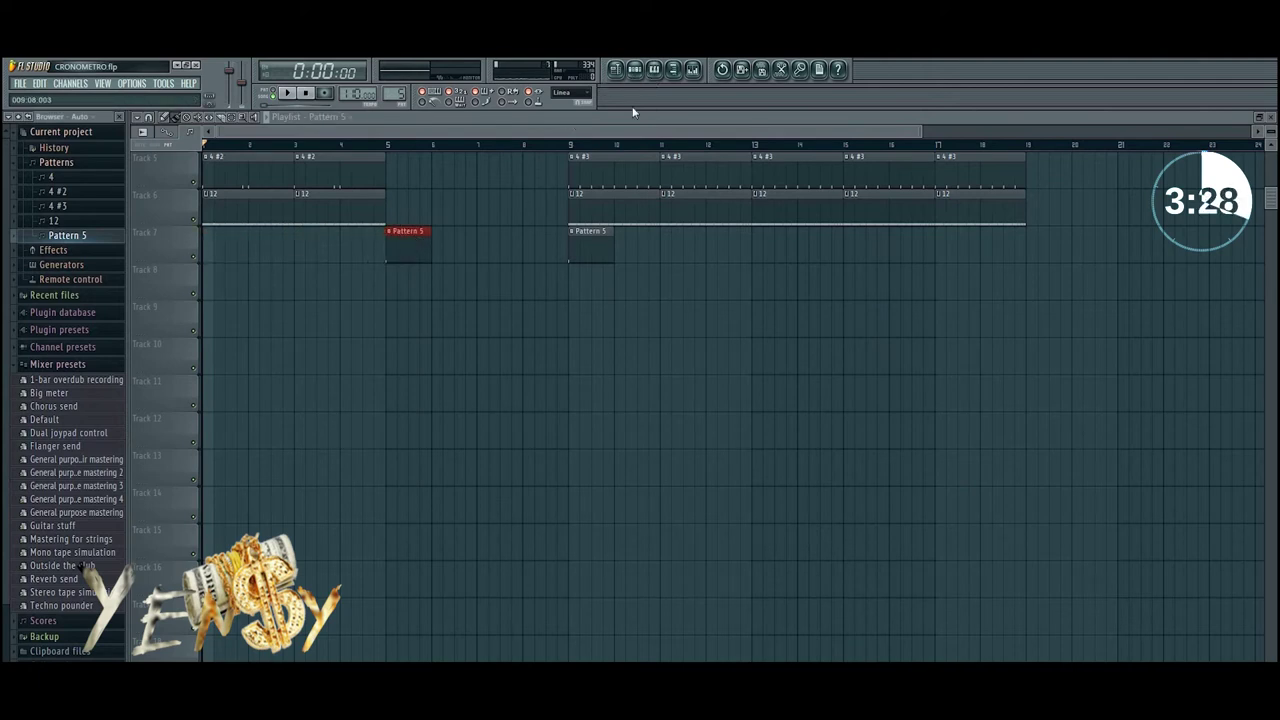
- In a new pattern, put Snare S.Pau Pau el Alfa hits on steps 13 to 16 and place a clip on Track 8 at bar 5
{"action": "left_click", "coordinate": [634, 72]}
{"action": "left_click", "coordinate": [208, 386]}
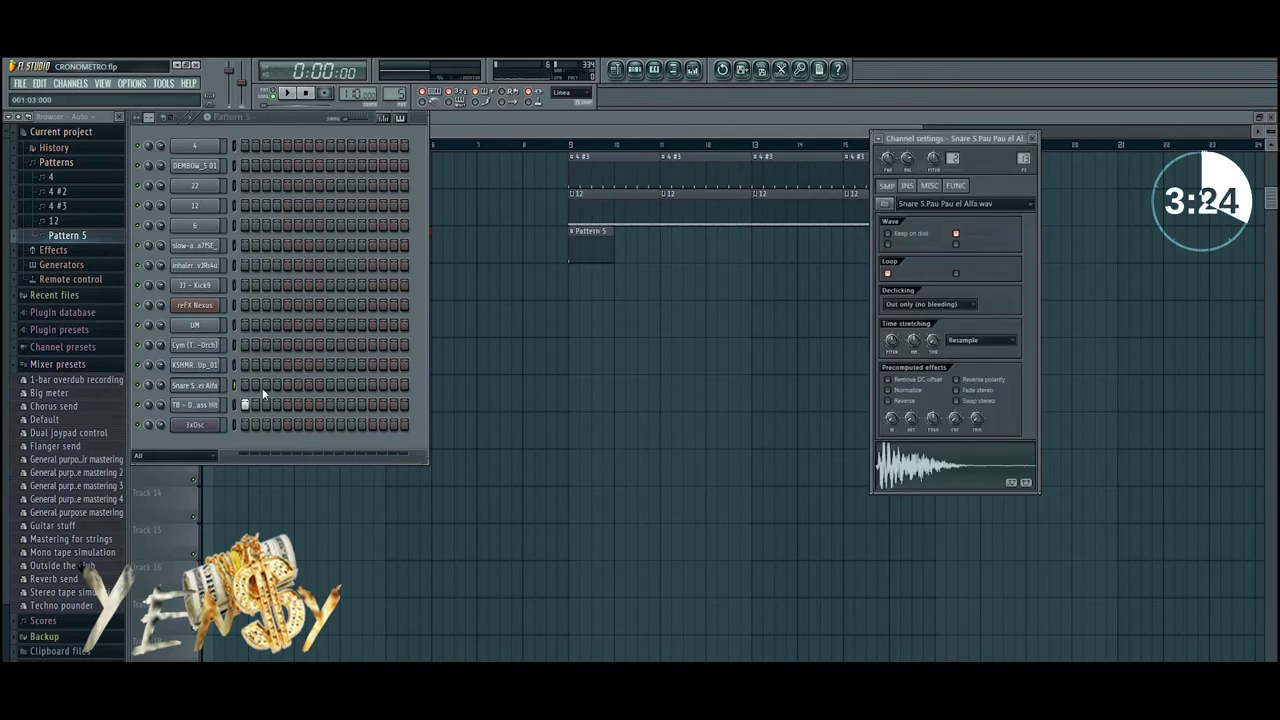
{"action": "key", "text": "KP_Add"}
{"action": "left_click_drag", "start_coordinate": [383, 389], "coordinate": [405, 387]}
{"action": "left_click", "coordinate": [442, 374]}
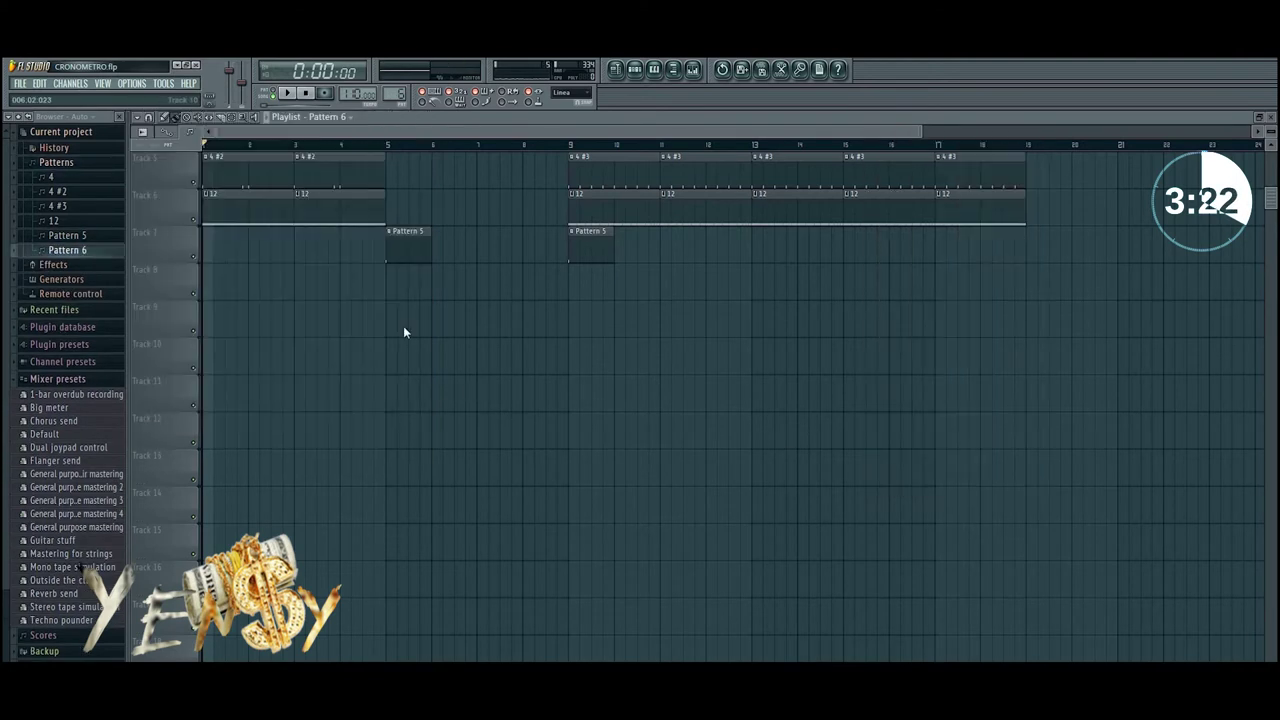
{"action": "left_click", "coordinate": [388, 286]}
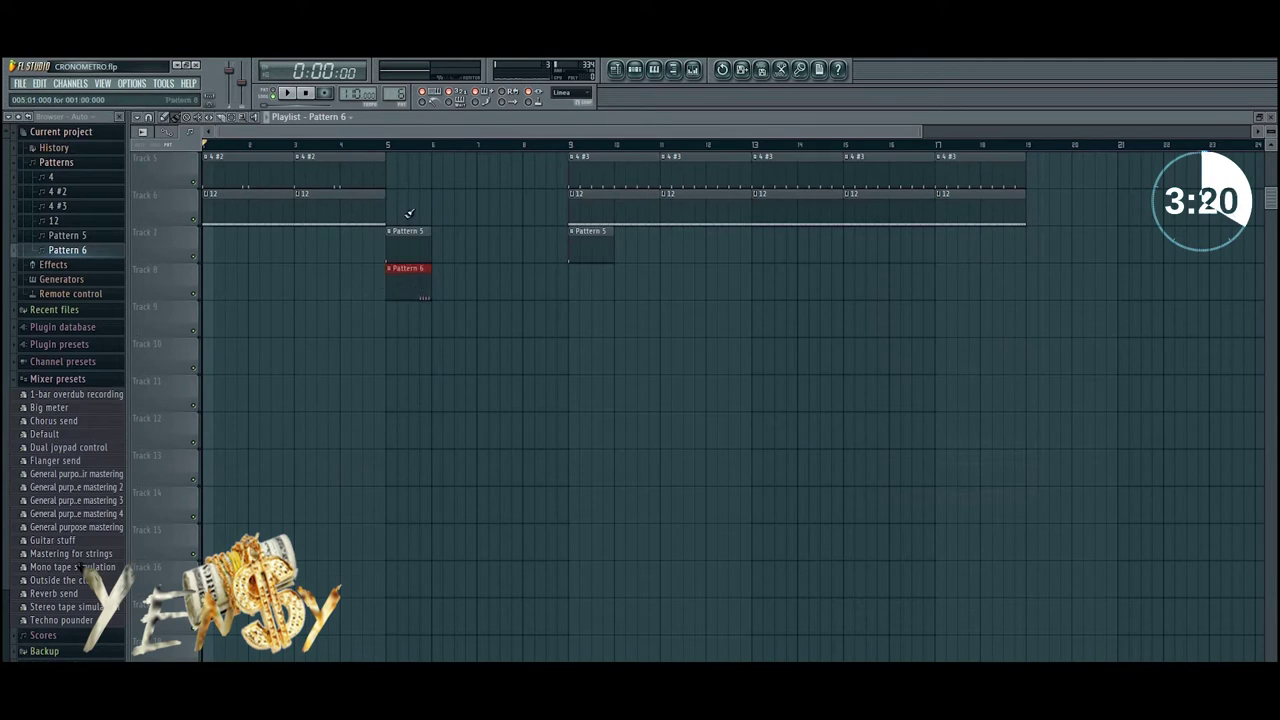
- Add pattern 12 clips on Track 6 at bars 5 and 7, and delete the ones at bars 1 and 3
{"action": "left_click", "coordinate": [371, 206]}
{"action": "left_click", "coordinate": [391, 206]}
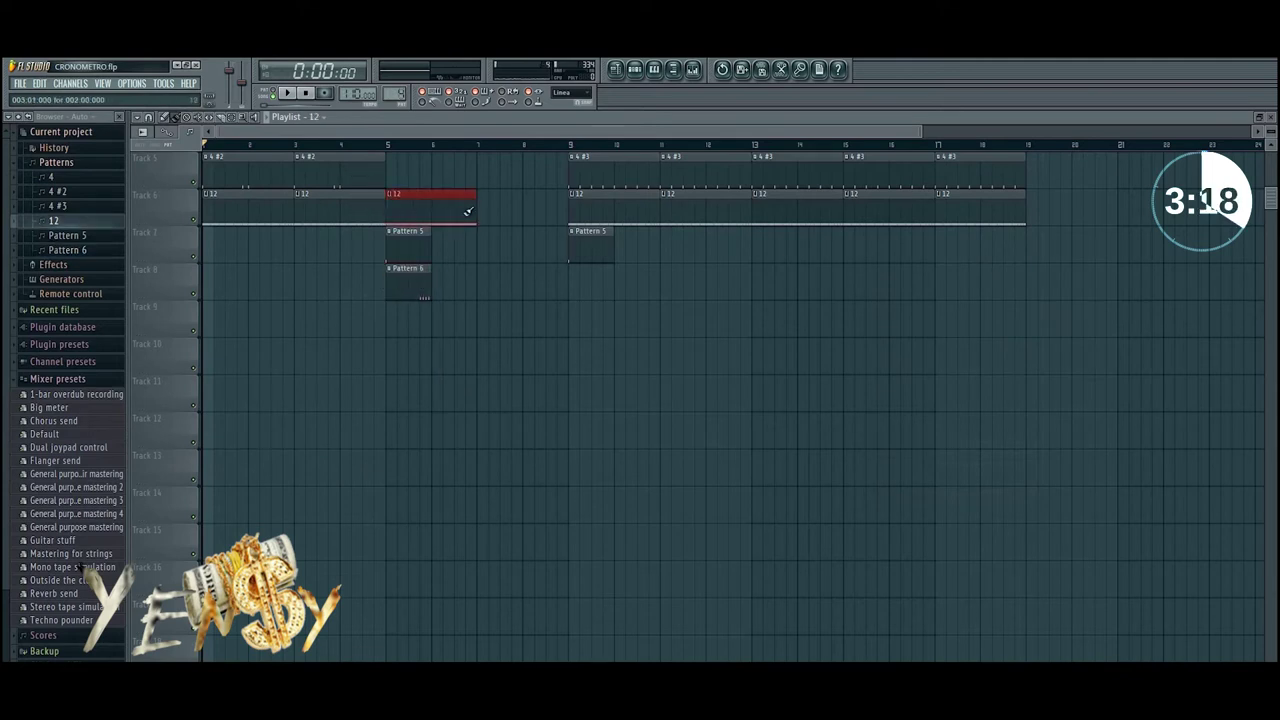
{"action": "left_click", "coordinate": [481, 207]}
{"action": "right_click", "coordinate": [323, 212]}
{"action": "right_click", "coordinate": [257, 222]}
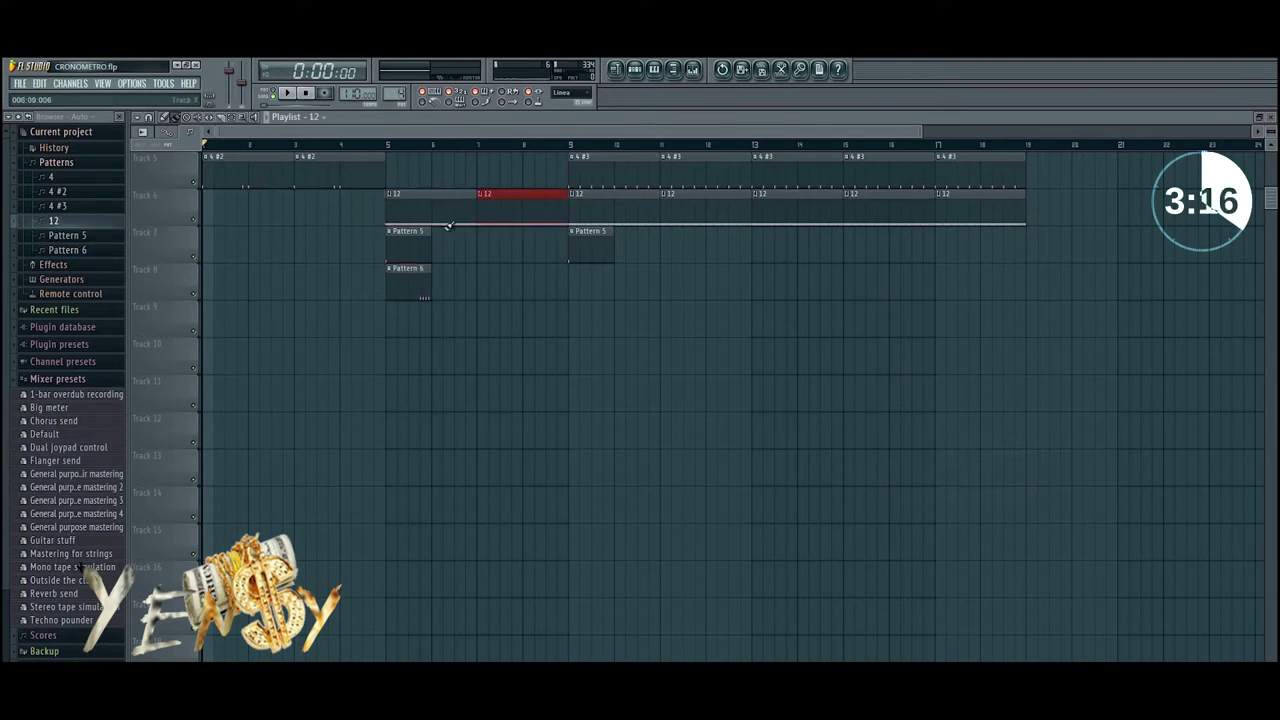
{"action": "key", "text": "ctrl+z"}
{"action": "right_click", "coordinate": [340, 218]}
{"action": "right_click", "coordinate": [256, 220]}
- Move the Pattern 6 clip on Track 8 to bar 6 and copy it to bar 8
{"action": "left_click", "coordinate": [421, 287]}
{"action": "left_click_drag", "start_coordinate": [421, 288], "coordinate": [557, 284]}
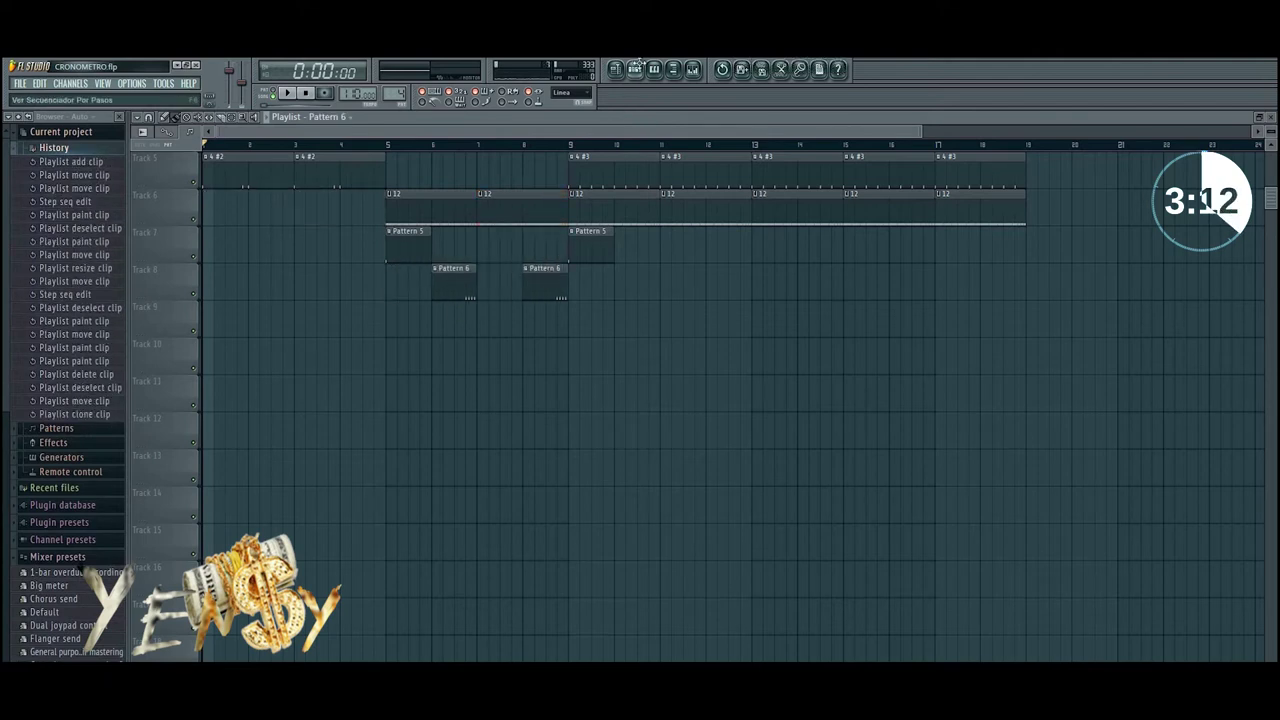
- Add the KSHMR_Medium_Sweep_Up_01 sample as an audio clip on Track 8 at bar 4
{"action": "left_click", "coordinate": [635, 68]}
{"action": "left_click", "coordinate": [207, 369]}
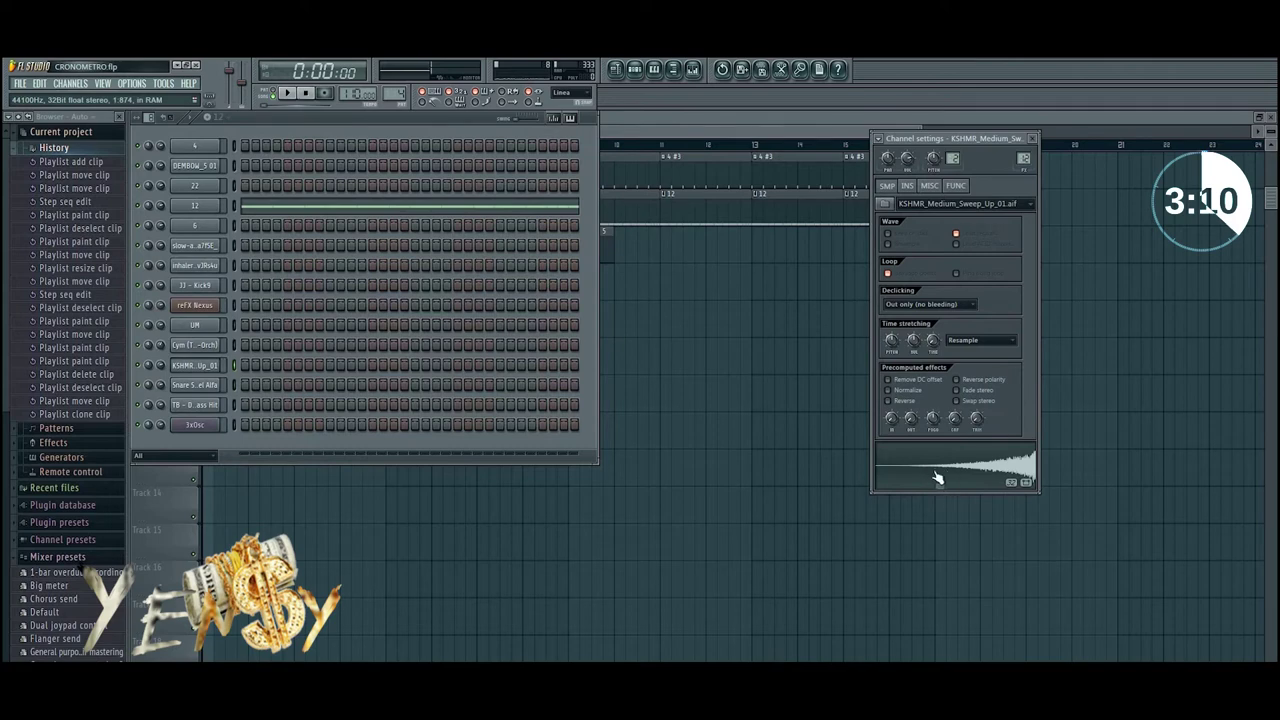
{"action": "left_click_drag", "start_coordinate": [929, 480], "coordinate": [457, 543]}
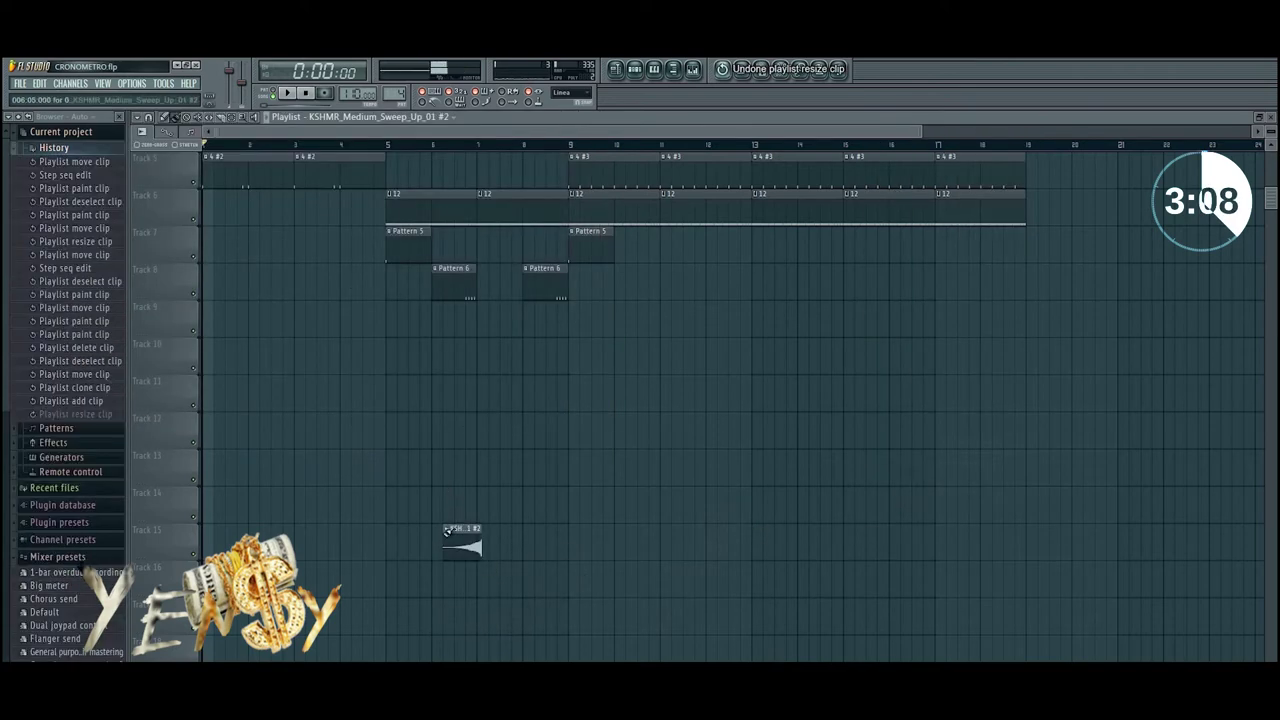
{"action": "left_click_drag", "start_coordinate": [465, 531], "coordinate": [362, 272]}
{"action": "left_click", "coordinate": [369, 279]}
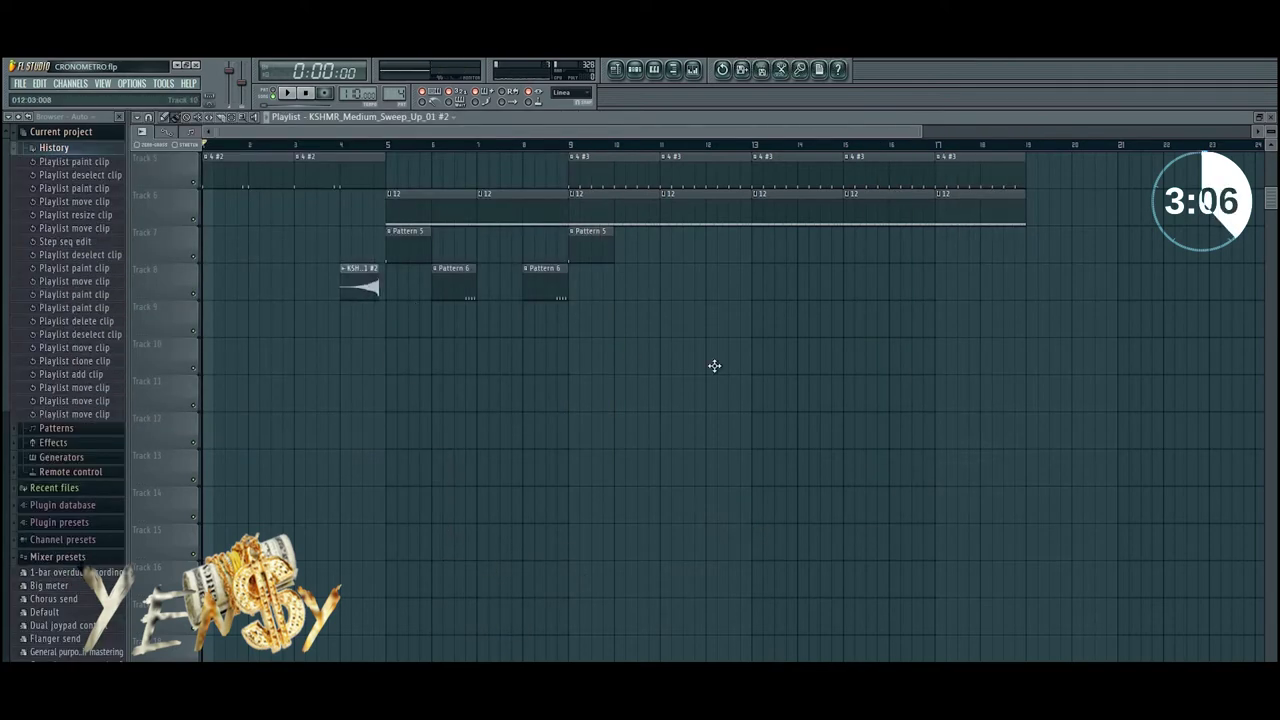
- Set the time-stretch length of the KSHMR sweep clip to 1 bar
{"action": "double_click", "coordinate": [363, 283]}
{"action": "right_click", "coordinate": [930, 311]}
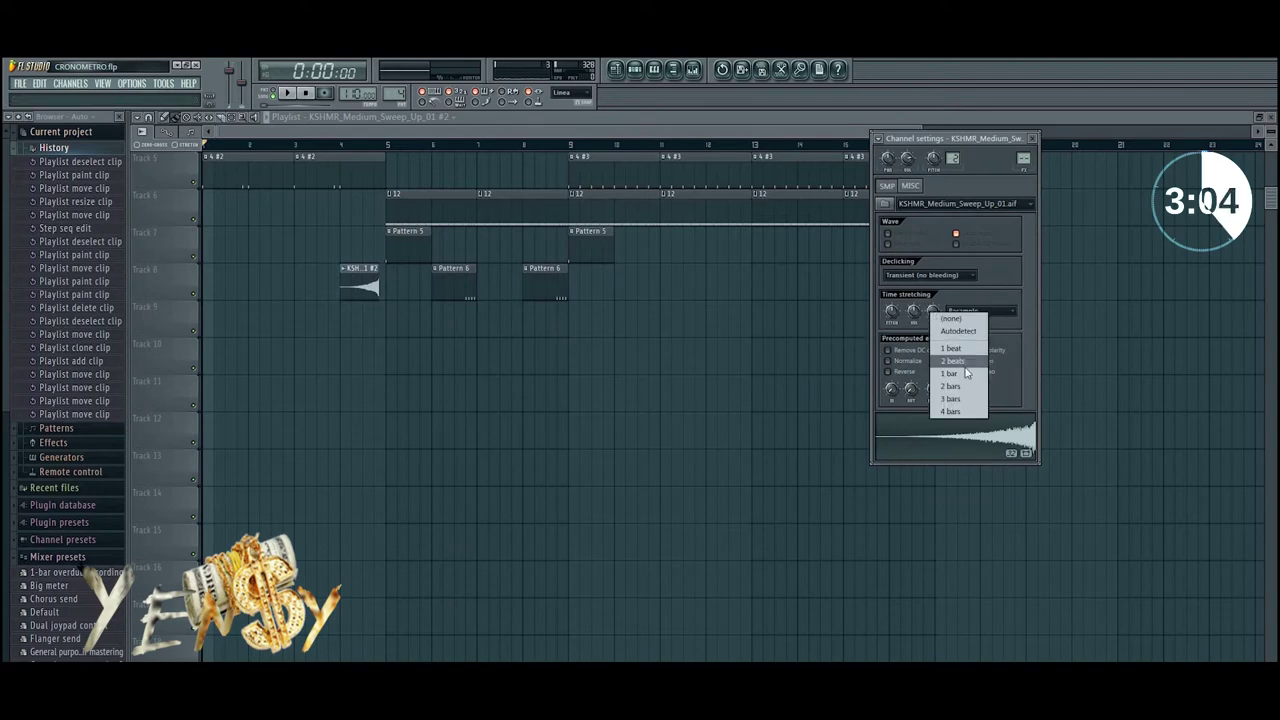
{"action": "left_click", "coordinate": [967, 376]}
{"action": "right_click", "coordinate": [603, 450]}
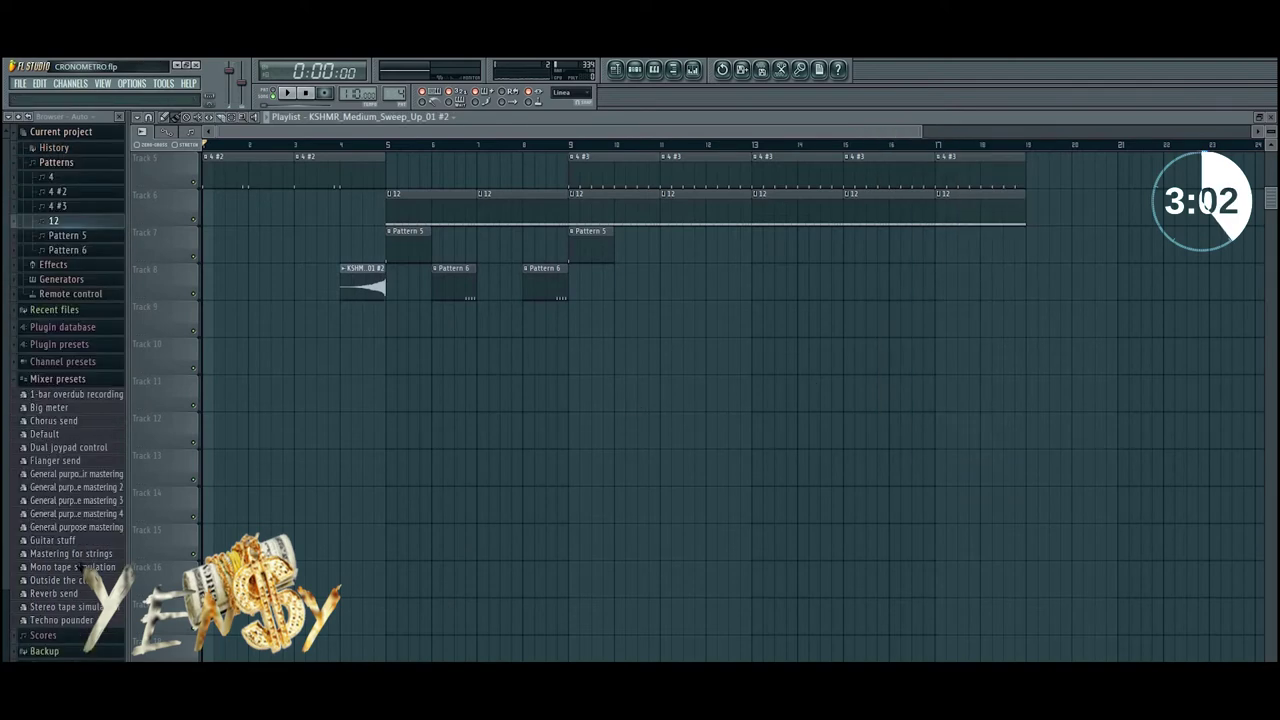
{"action": "key", "text": "alt+Tab"}
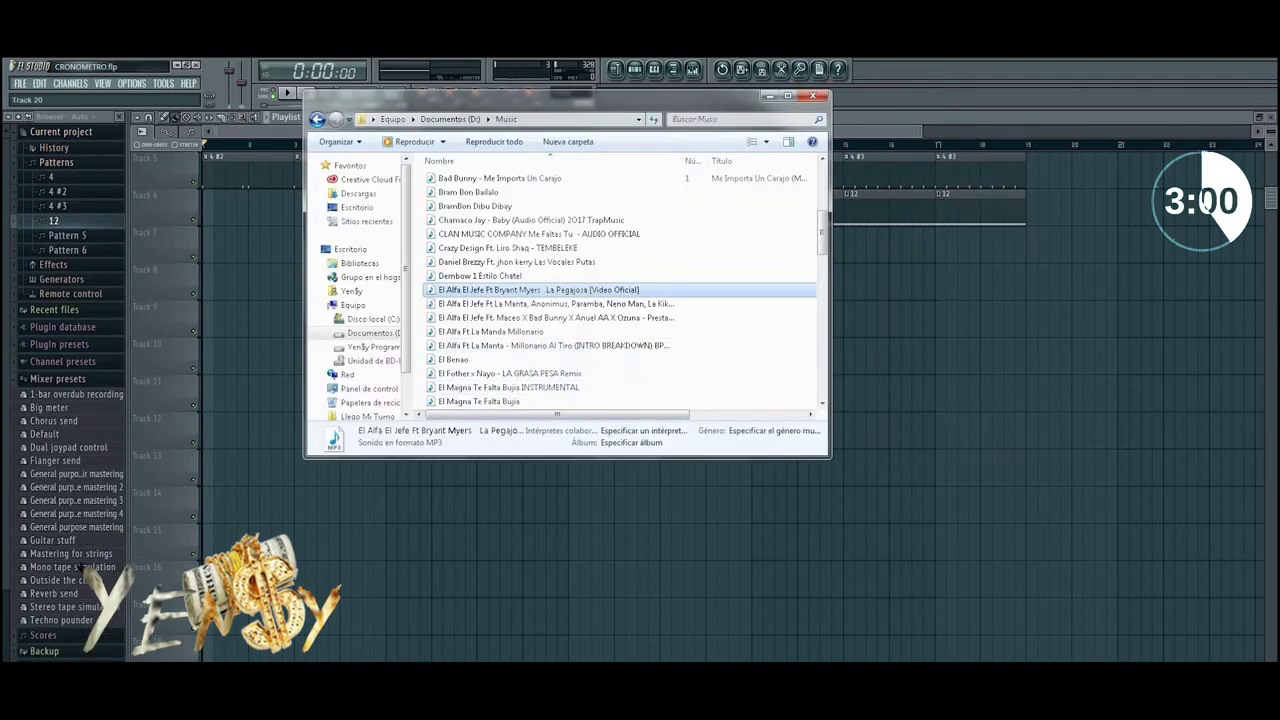
{"action": "key", "text": "alt+Tab"}
- Add the Cym (Trap-Orch) sample as an audio clip on Track 9 at bar 9, and move the KSHMR sweep clip down to Track 9
{"action": "left_click", "coordinate": [633, 72]}
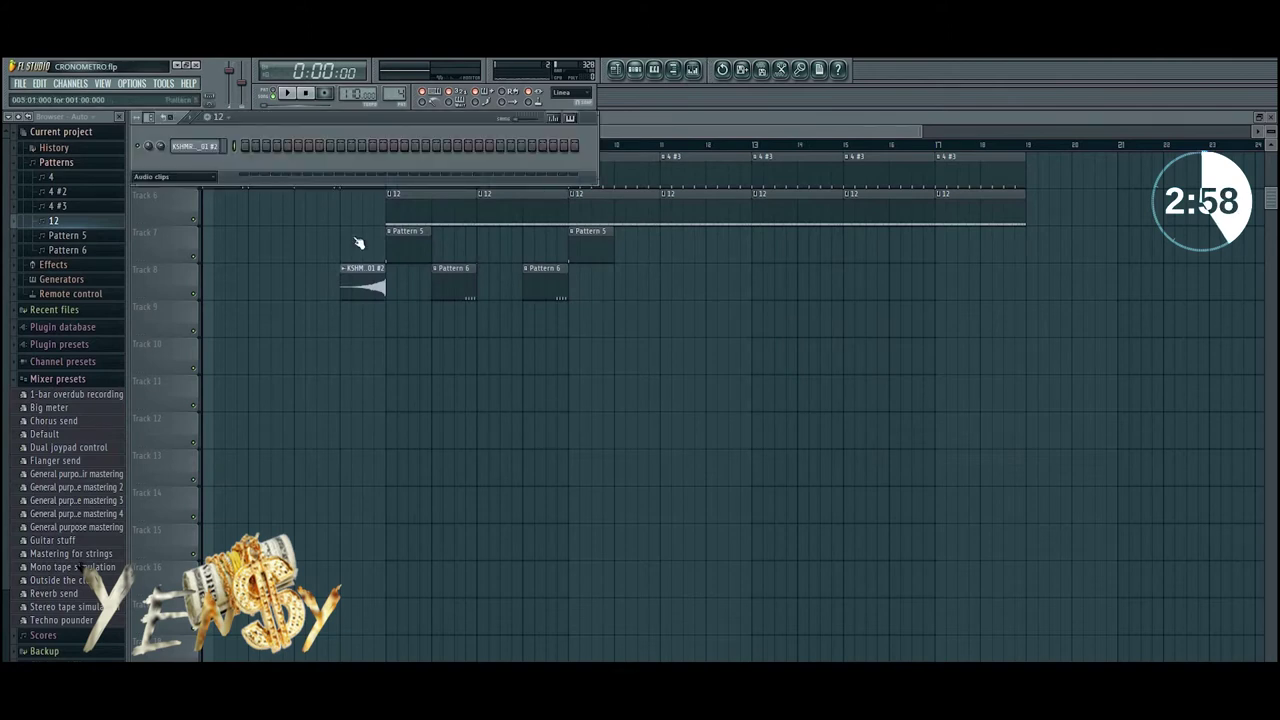
{"action": "left_click", "coordinate": [207, 178]}
{"action": "left_click", "coordinate": [175, 180]}
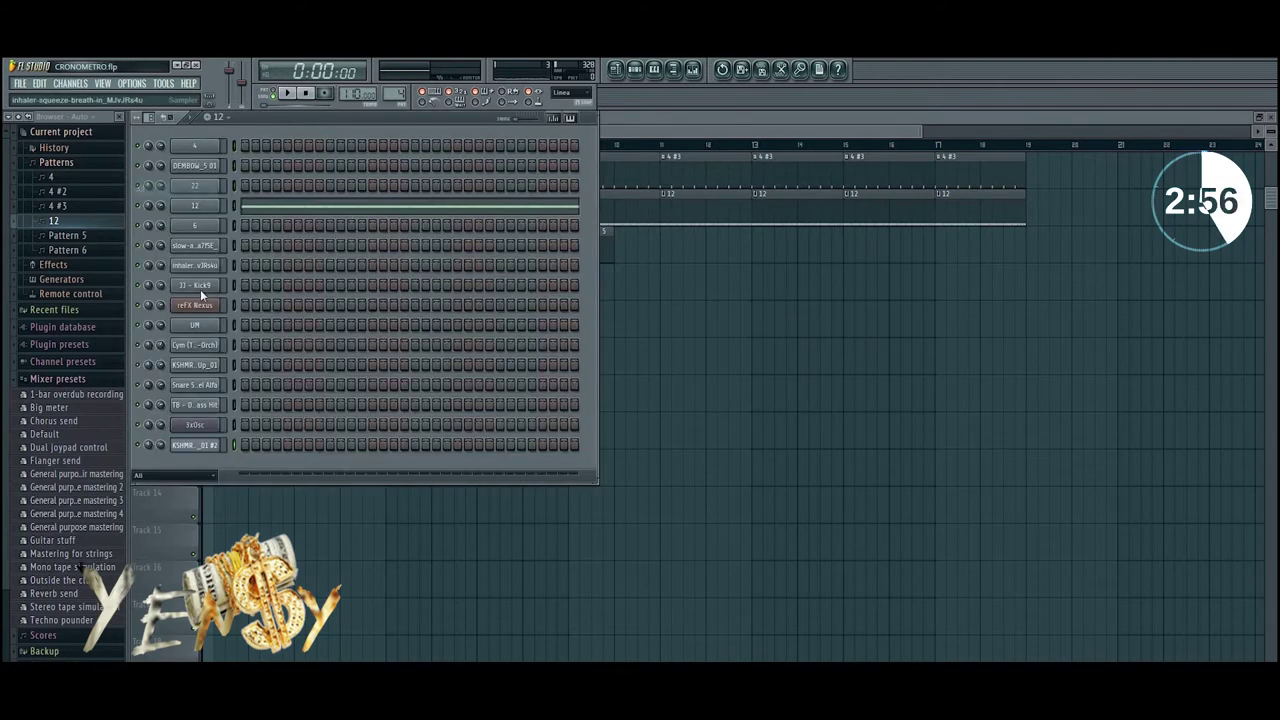
{"action": "left_click", "coordinate": [198, 365]}
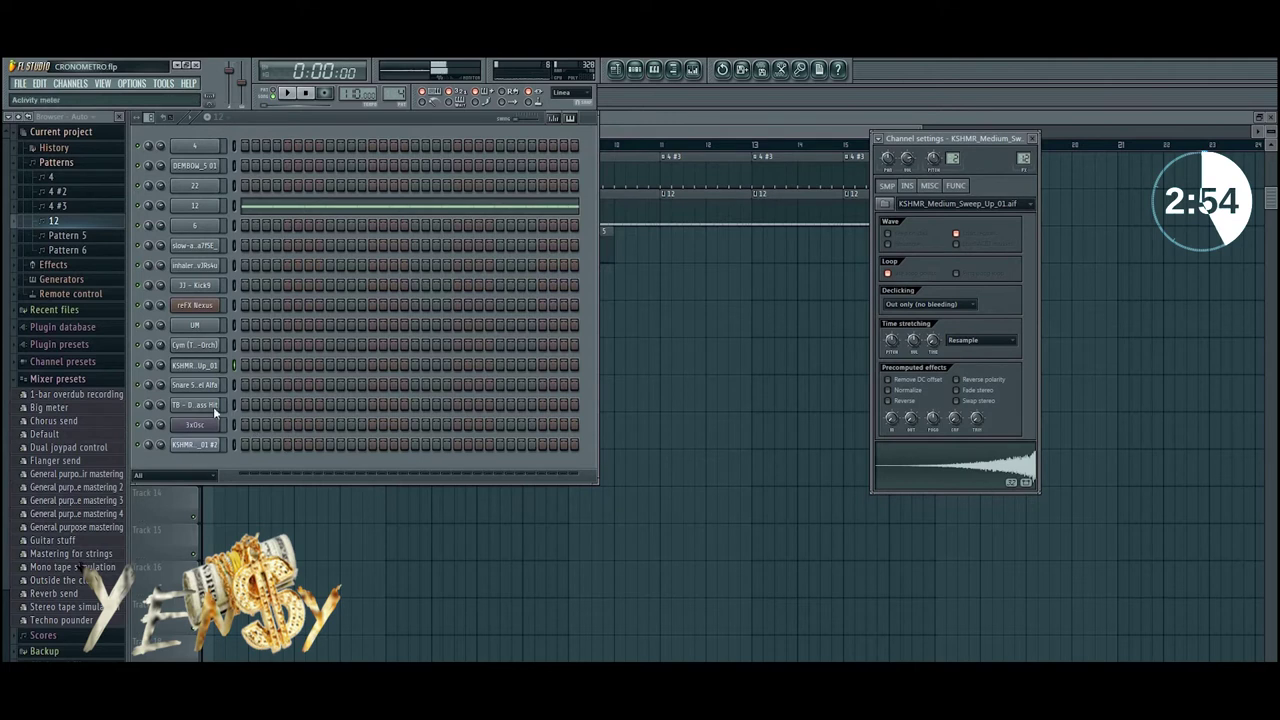
{"action": "left_click", "coordinate": [914, 477]}
{"action": "left_click", "coordinate": [218, 345]}
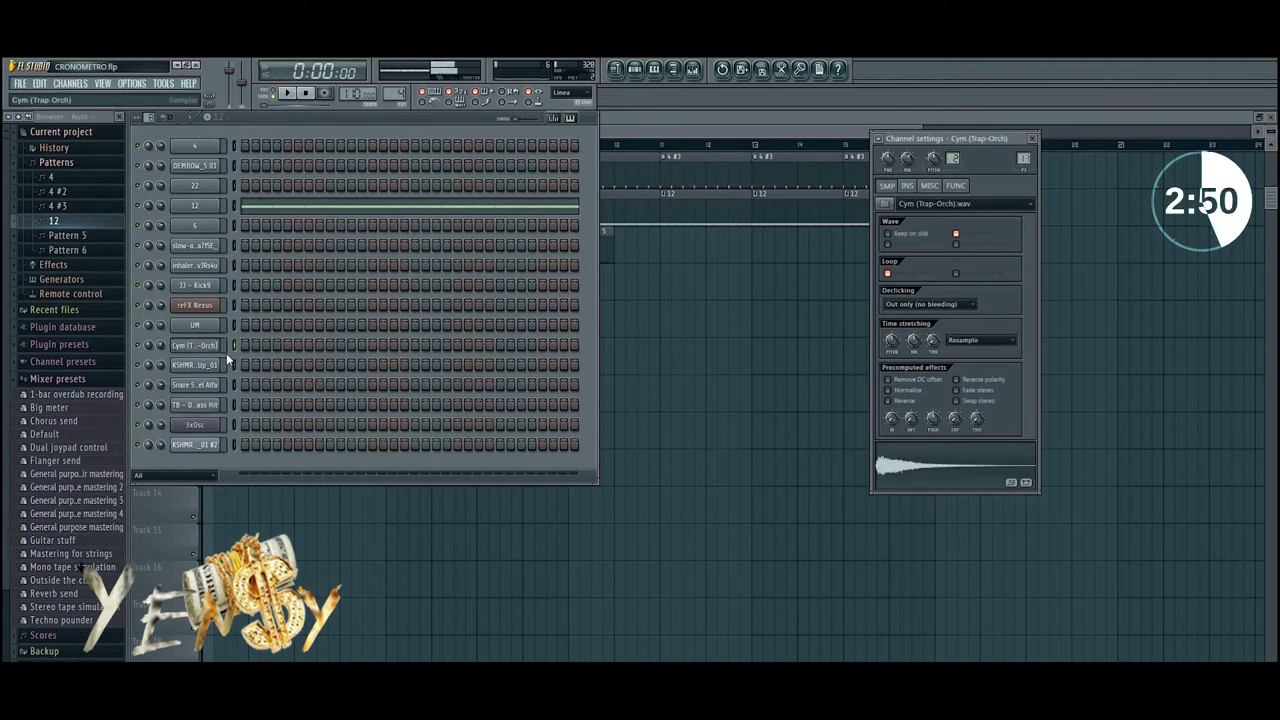
{"action": "left_click_drag", "start_coordinate": [914, 477], "coordinate": [609, 306]}
{"action": "left_click_drag", "start_coordinate": [384, 286], "coordinate": [389, 340]}
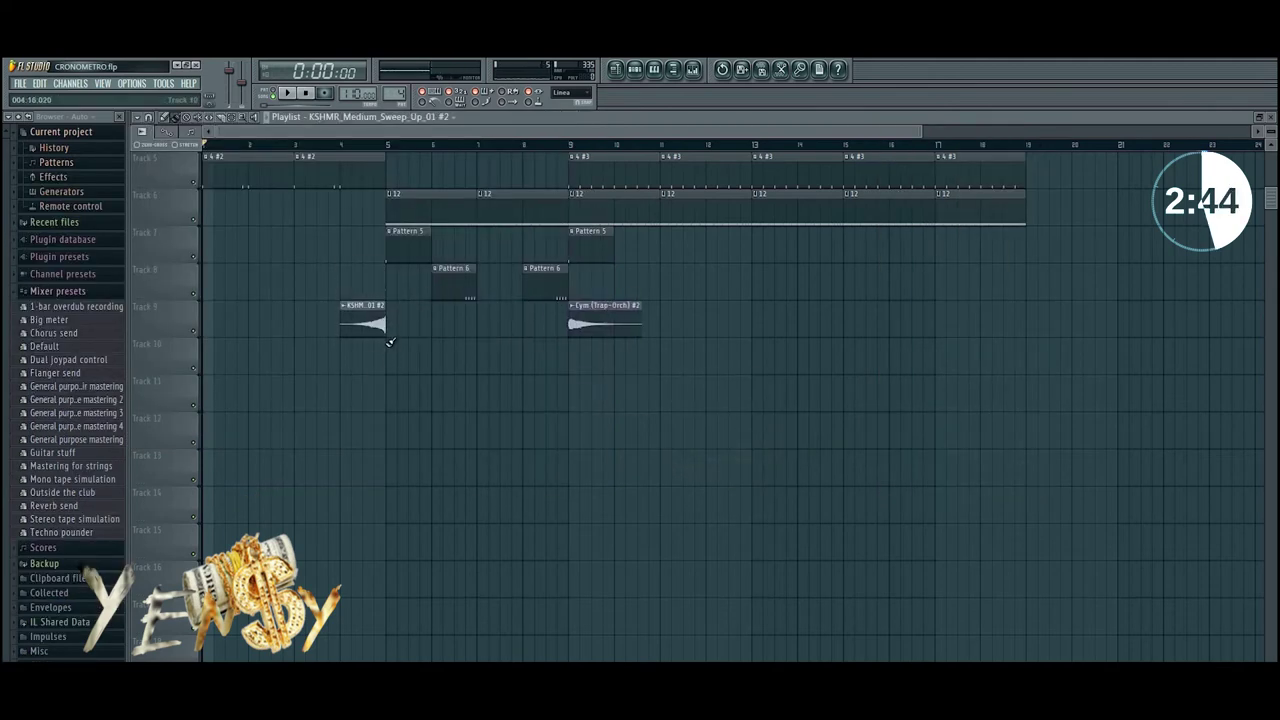
{"action": "key", "text": "F9"}
{"action": "key", "text": "F9"}
{"action": "key", "text": "F10"}
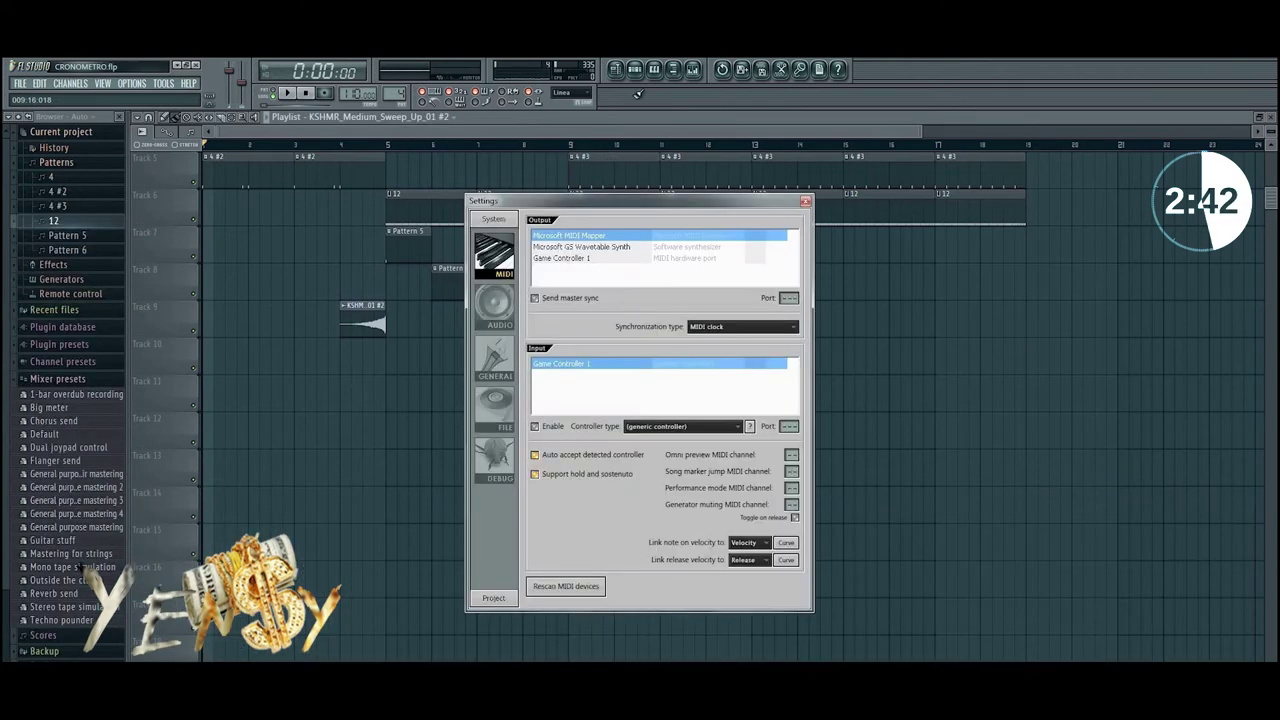
{"action": "left_click", "coordinate": [635, 70]}
{"action": "left_click", "coordinate": [805, 201]}
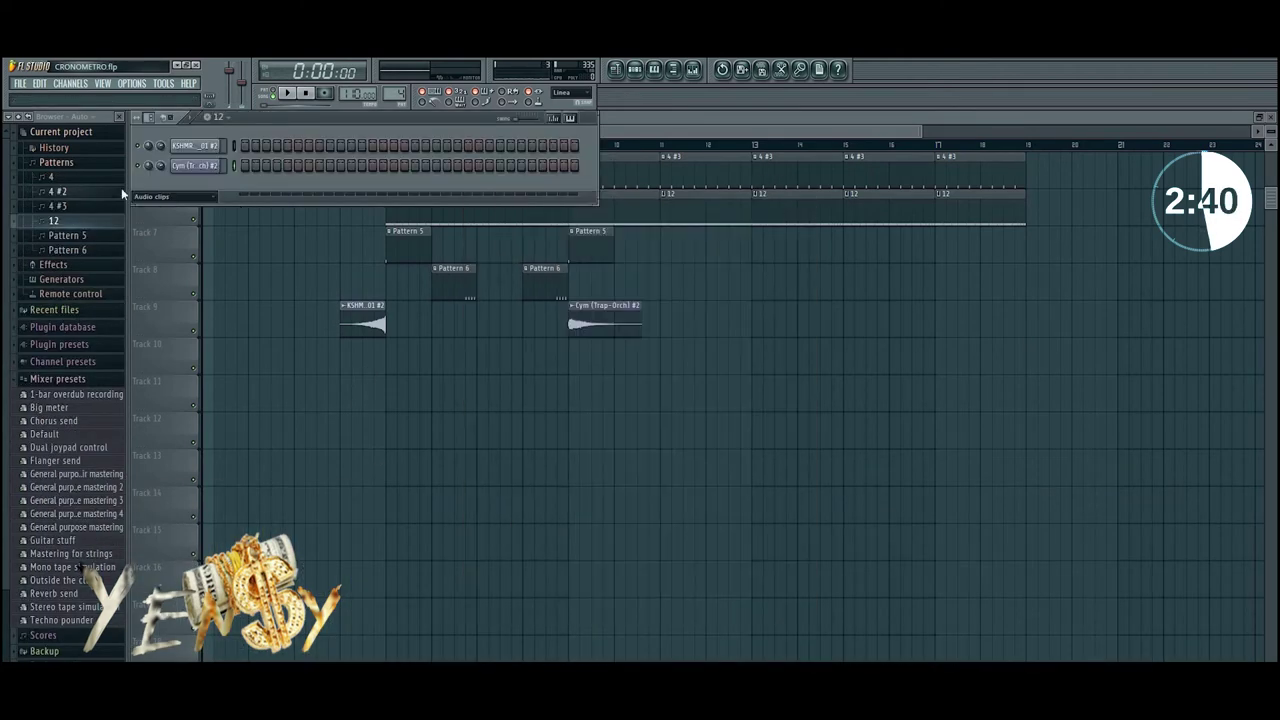
- In a new pattern, put DEMBOW_S 01 hits on steps 4, 7, 10, 12 and 15 and place four clips on Track 11 from bar 1
{"action": "left_click", "coordinate": [172, 197]}
{"action": "left_click", "coordinate": [172, 209]}
{"action": "left_click", "coordinate": [205, 167]}
{"action": "left_click", "coordinate": [207, 169]}
{"action": "key", "text": "F4"}
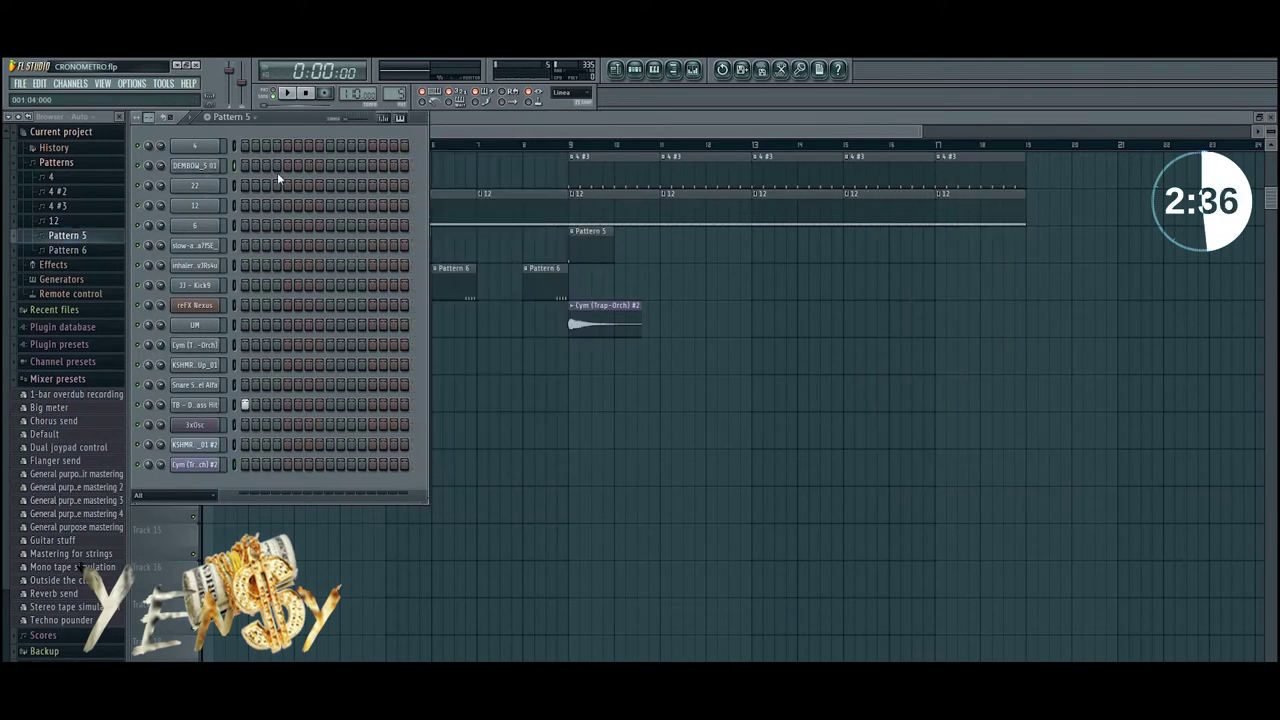
{"action": "left_click", "coordinate": [277, 165]}
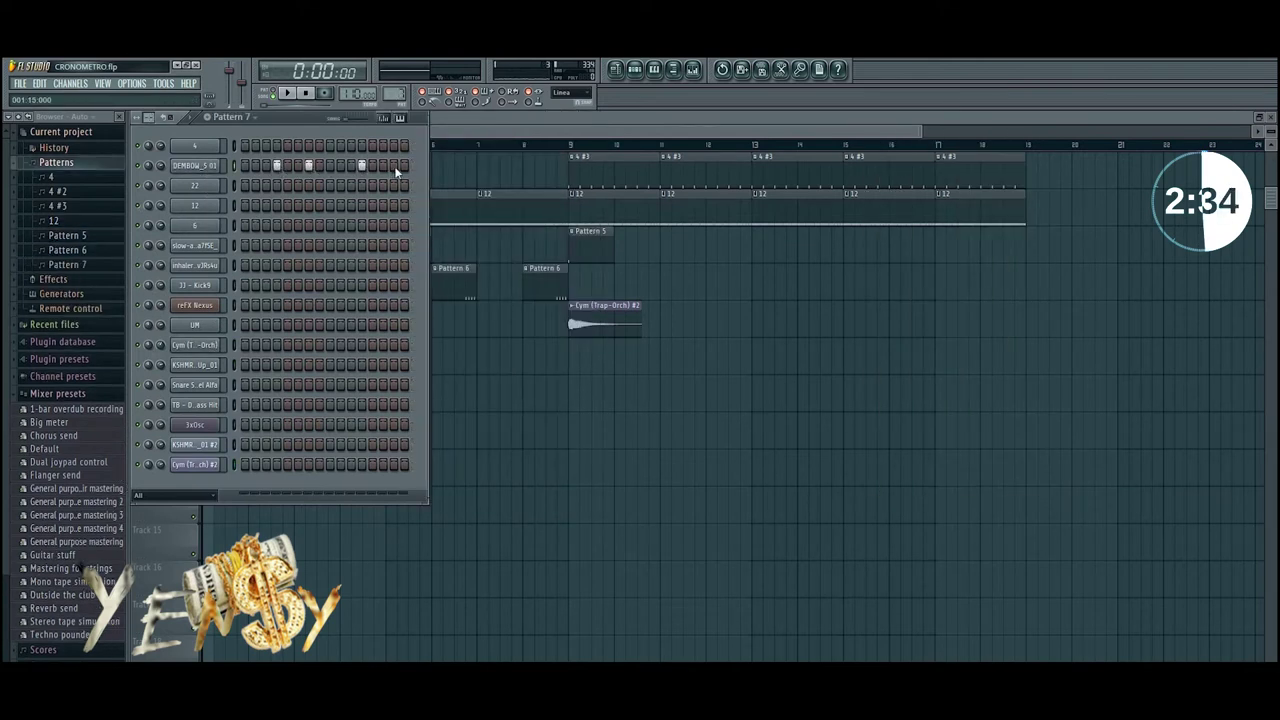
{"action": "key", "text": "F6"}
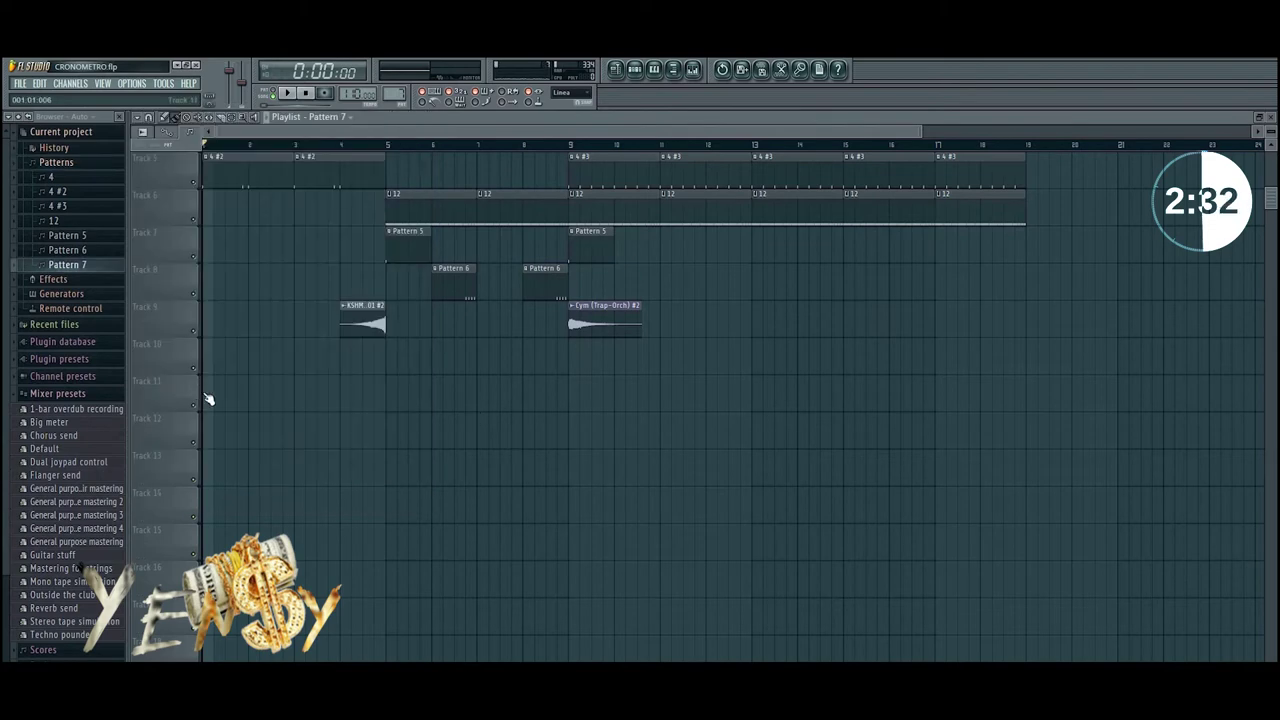
{"action": "left_click_drag", "start_coordinate": [208, 399], "coordinate": [343, 390]}
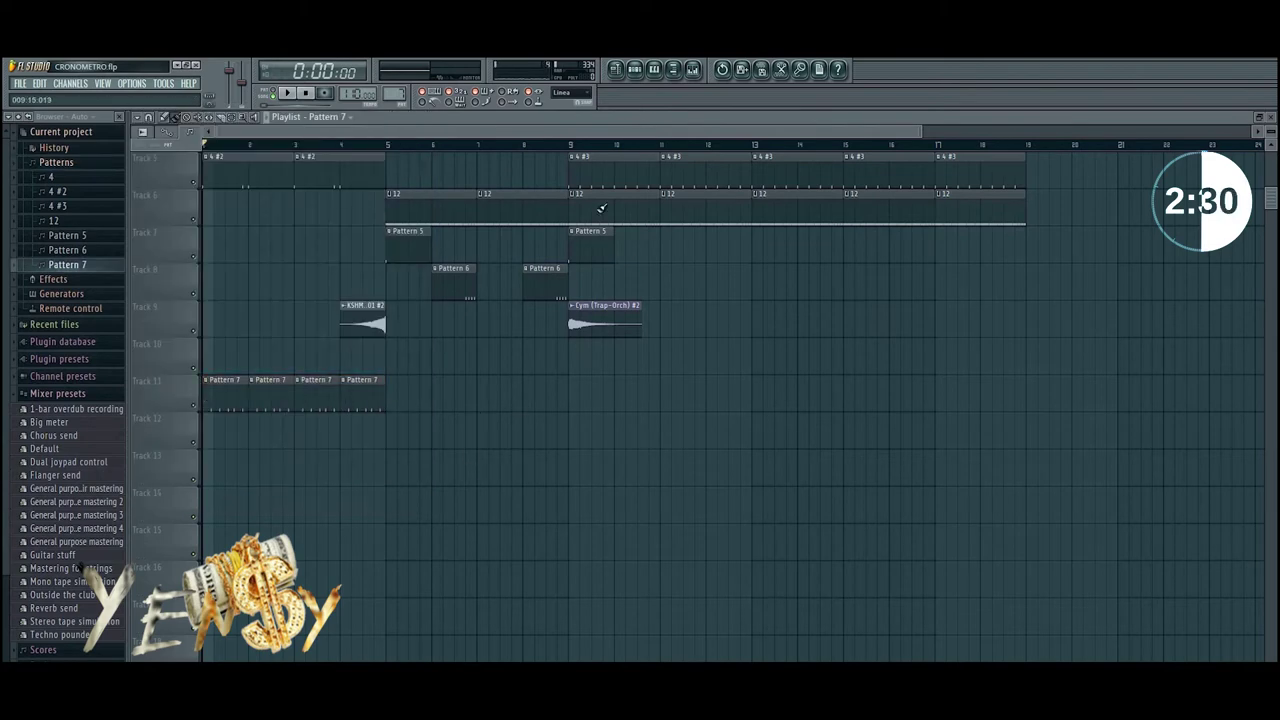
- In a new pattern, fill the UM channel every 4 steps and place clips on Track 12 at bars 3 to 4 and 9 to 12
{"action": "left_click", "coordinate": [637, 74]}
{"action": "left_click", "coordinate": [200, 328]}
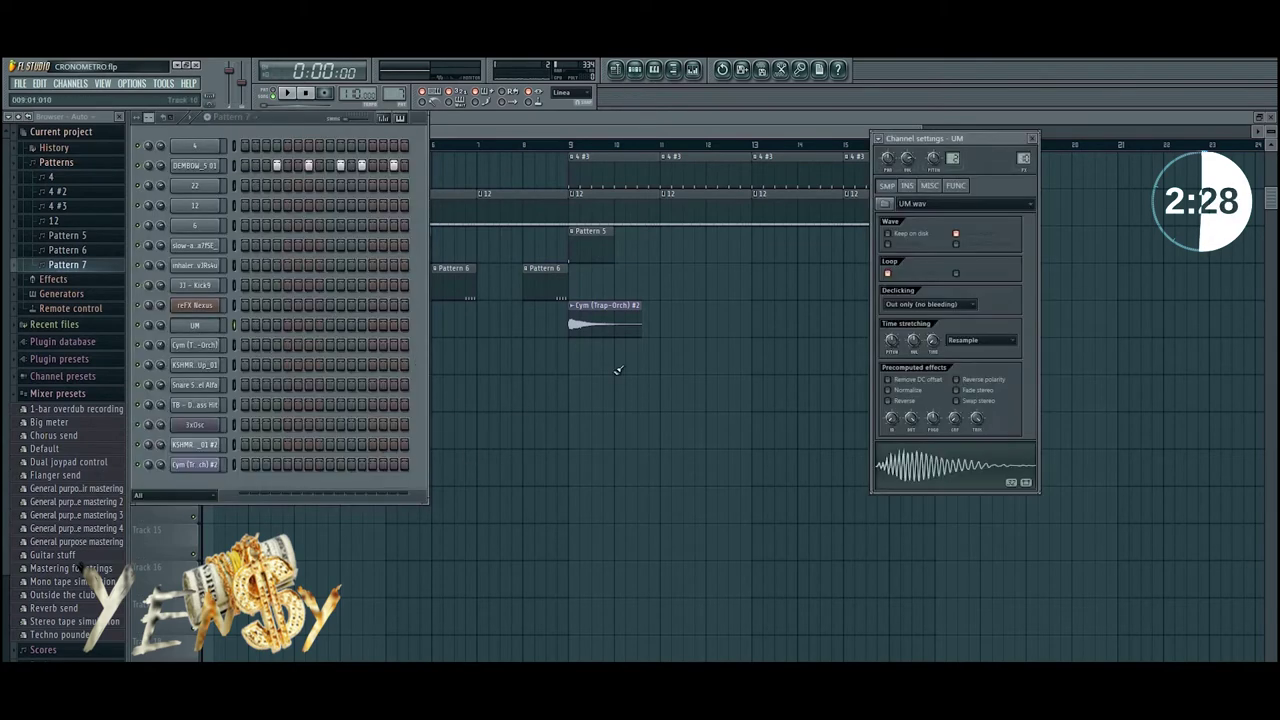
{"action": "key", "text": "F4"}
{"action": "right_click", "coordinate": [215, 325]}
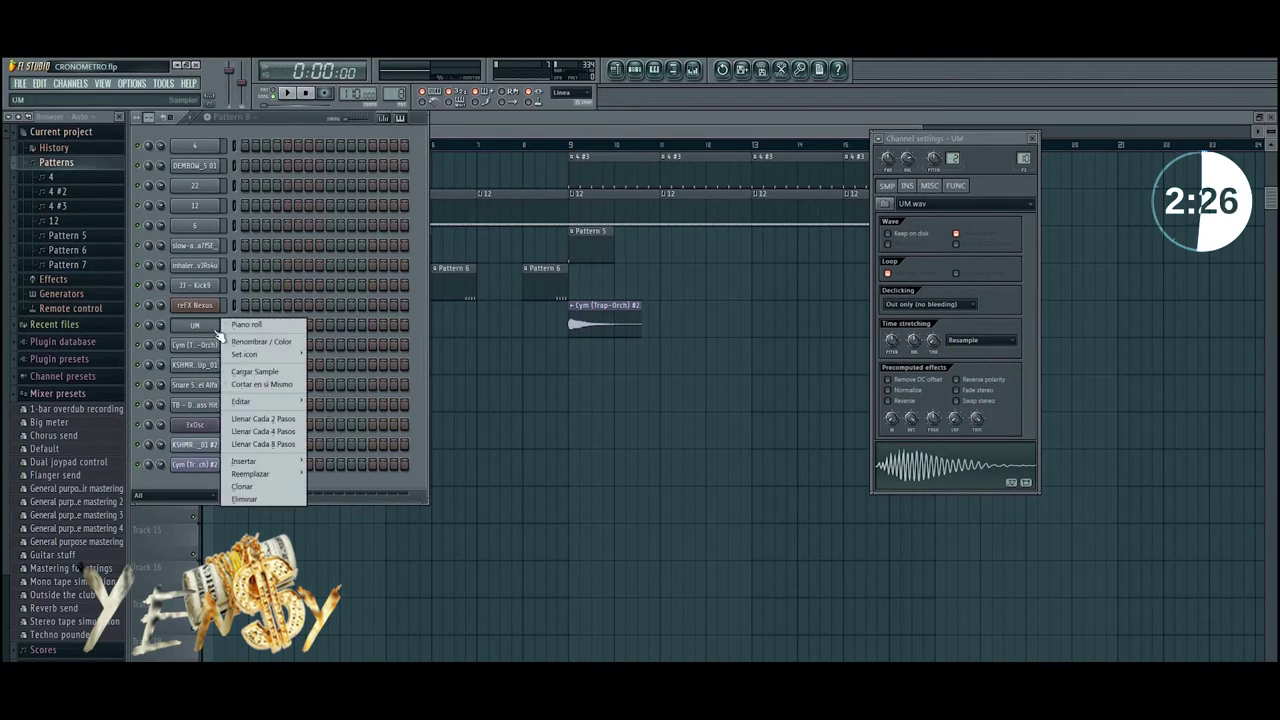
{"action": "left_click", "coordinate": [290, 432]}
{"action": "key", "text": "F5"}
{"action": "left_click_drag", "start_coordinate": [301, 430], "coordinate": [717, 426]}
{"action": "right_click", "coordinate": [534, 431]}
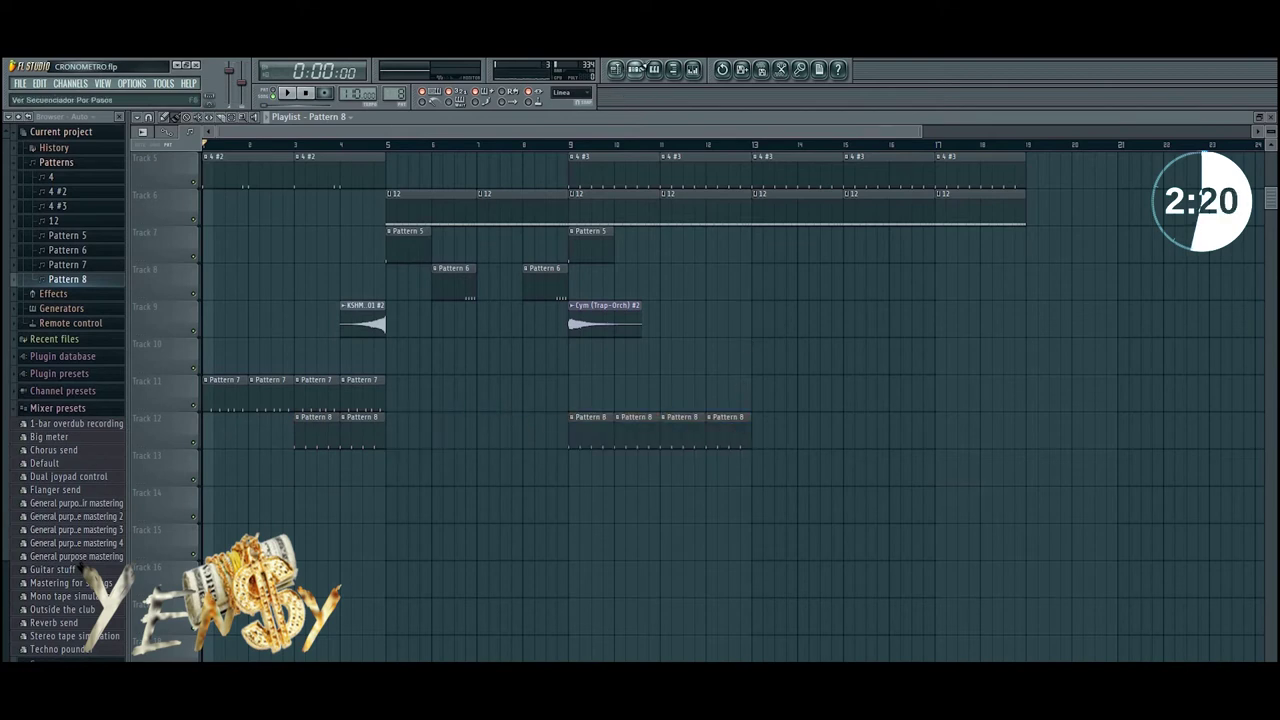
- Add the inhaler-squeeze-breath-in sample as an audio clip on Track 10 at bar 5
{"action": "key", "text": "F6"}
{"action": "left_click", "coordinate": [195, 385]}
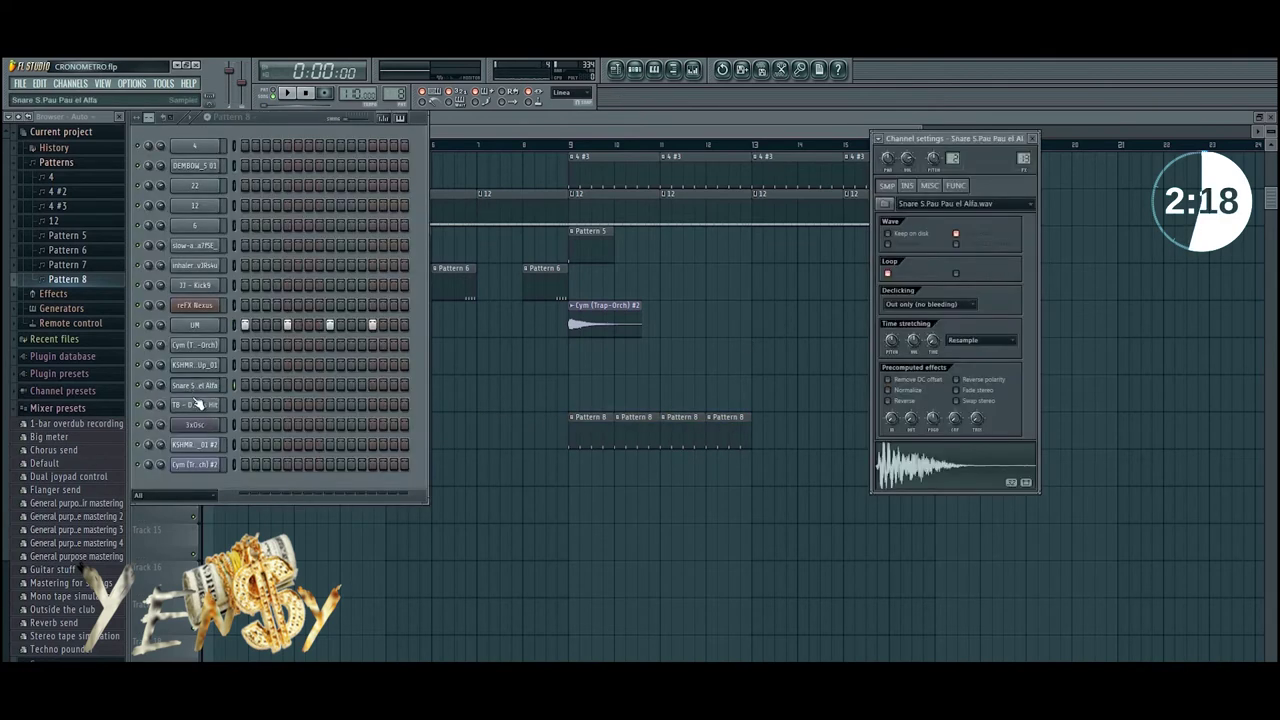
{"action": "left_click", "coordinate": [205, 266]}
{"action": "left_click_drag", "start_coordinate": [942, 472], "coordinate": [396, 359]}
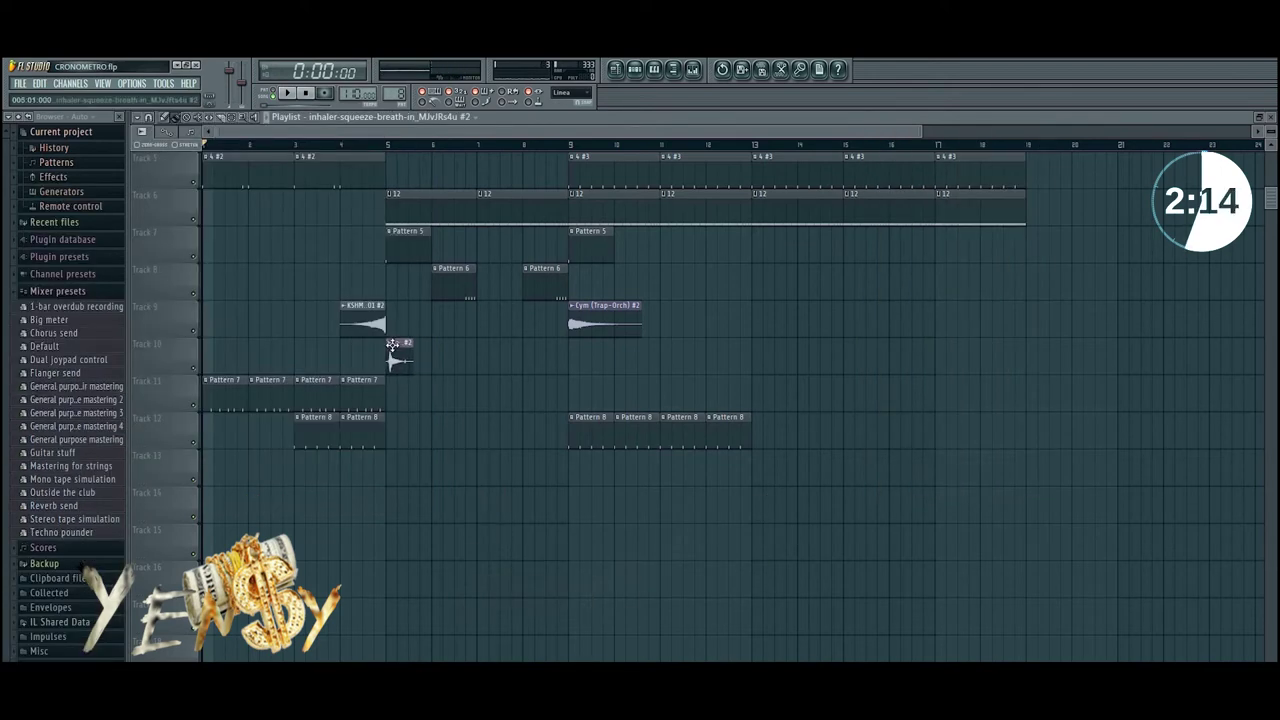
- Shift the inhaler clip slightly earlier so its waveform peak lines up with bar 5, and hide the browser
{"action": "scroll", "coordinate": [390, 146], "scroll_direction": "up", "scroll_amount": 5}
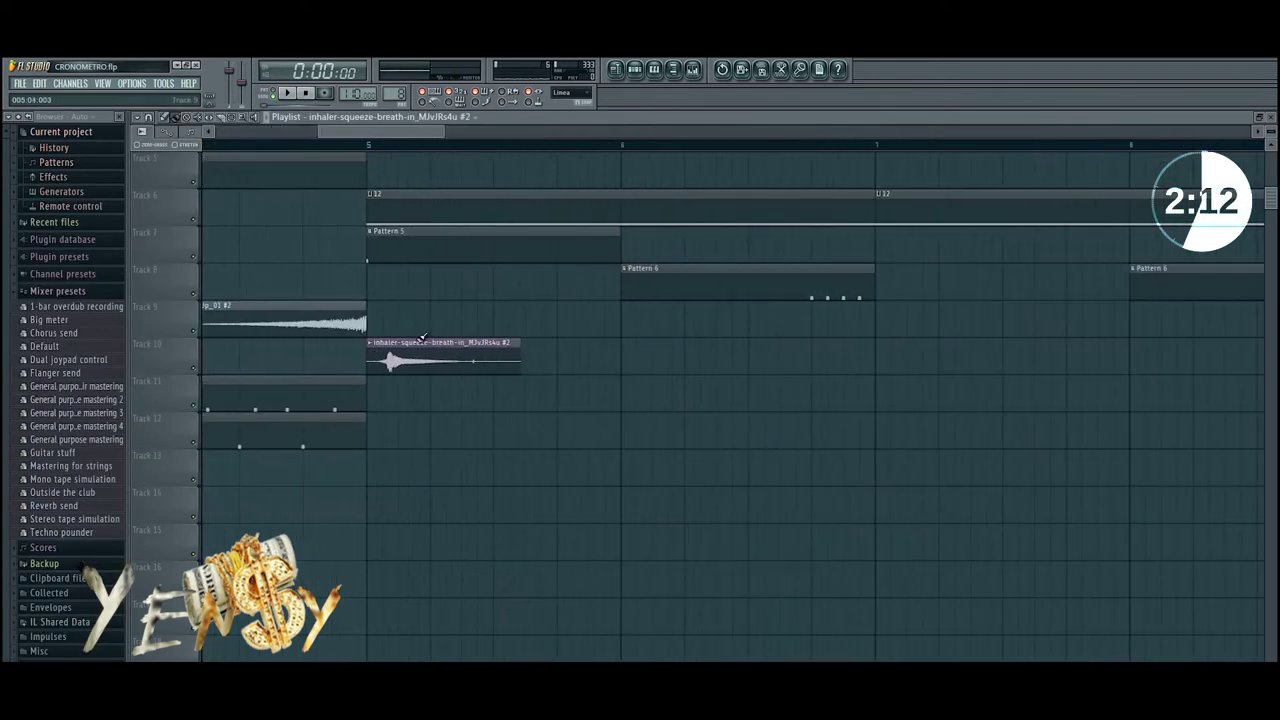
{"action": "double_click", "coordinate": [390, 360]}
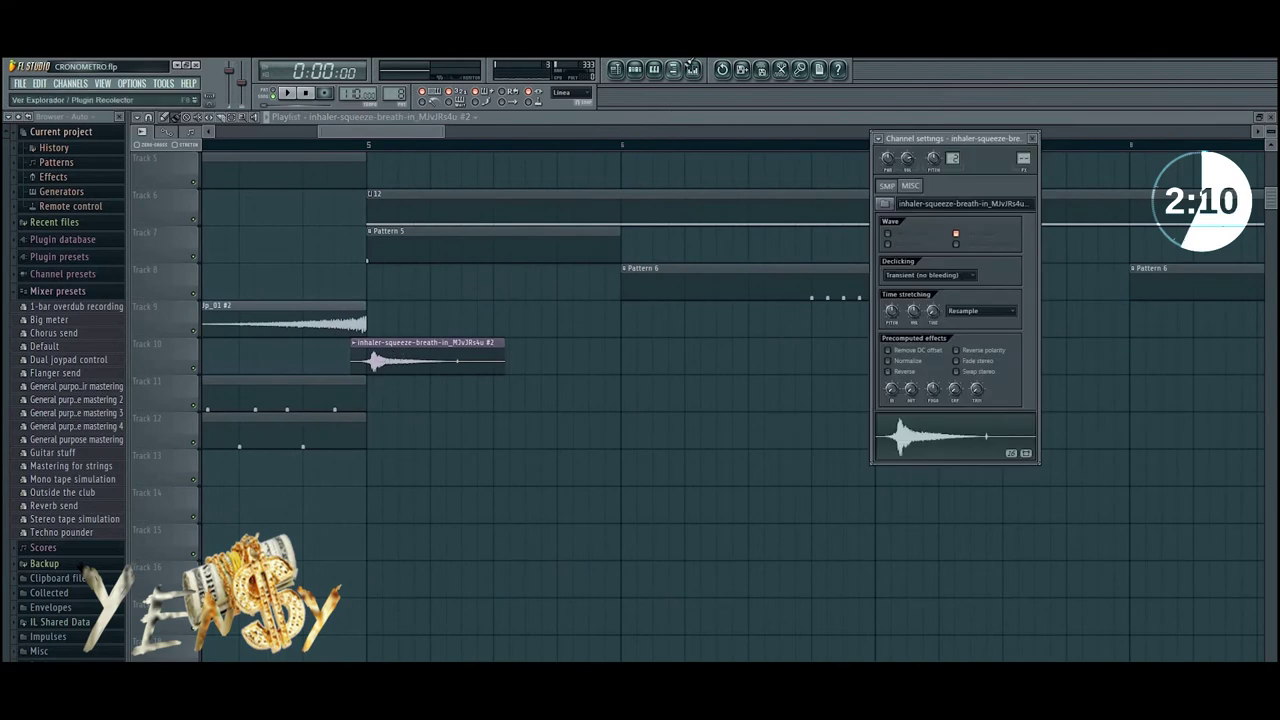
{"action": "scroll", "coordinate": [378, 146], "scroll_direction": "up", "scroll_amount": 6}
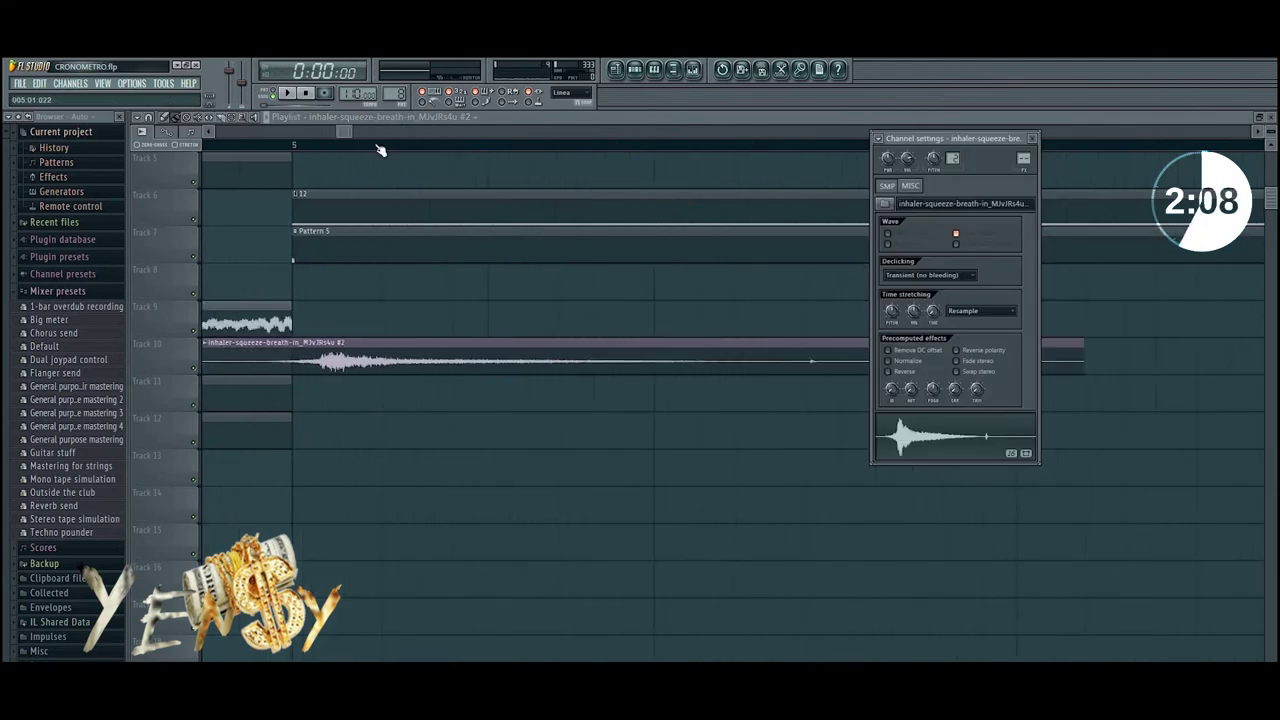
{"action": "left_click_drag", "start_coordinate": [353, 366], "coordinate": [310, 367]}
{"action": "scroll", "coordinate": [314, 149], "scroll_direction": "down", "scroll_amount": 6}
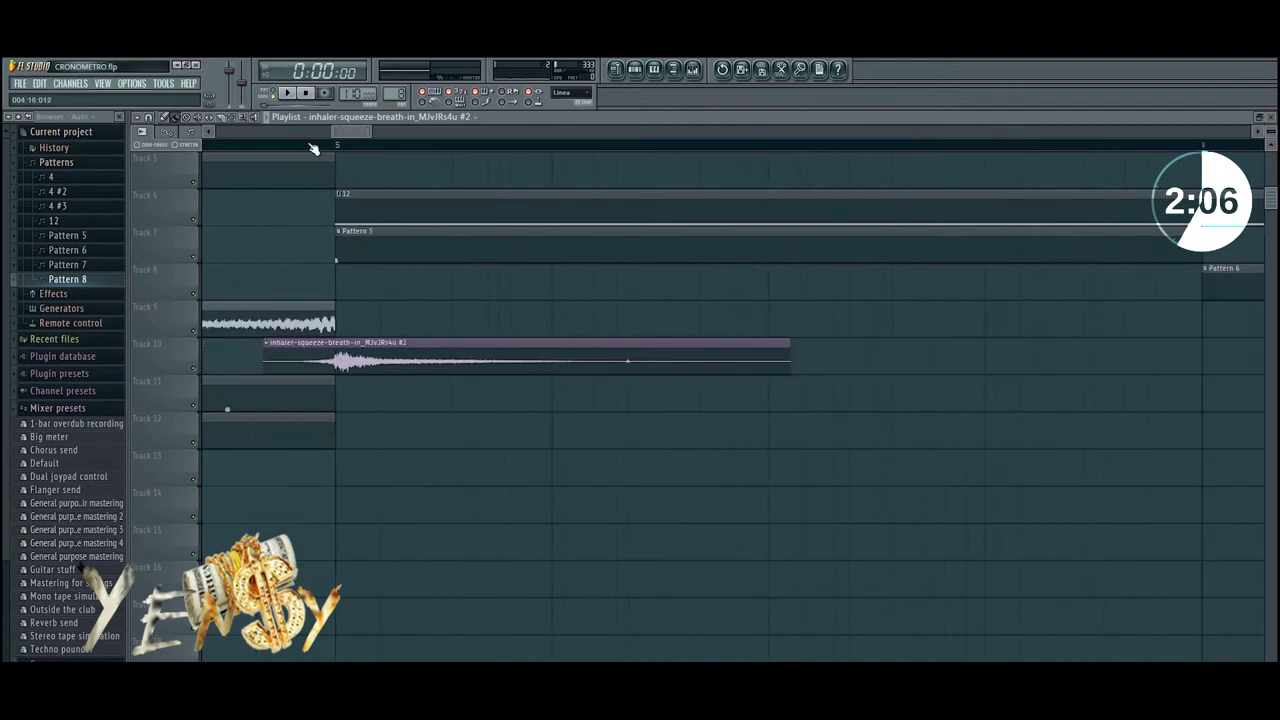
{"action": "left_click", "coordinate": [126, 116]}
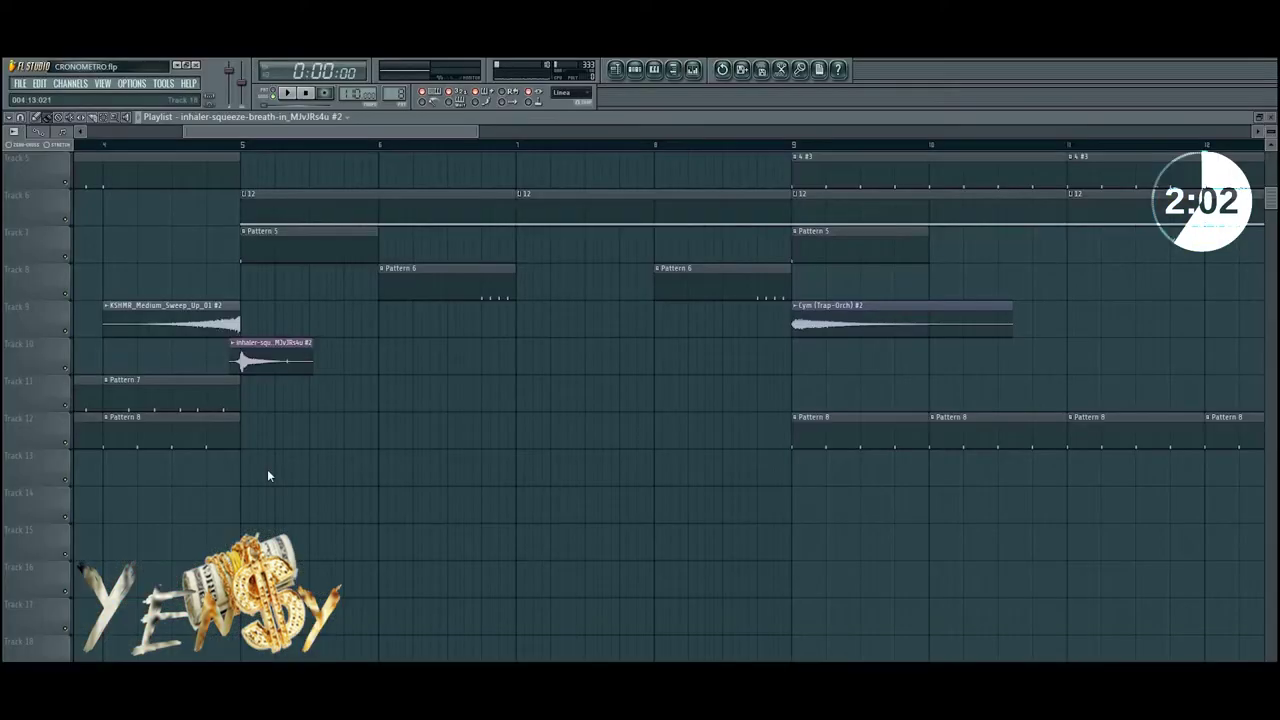
- Add the slow-air-swoosh sample as an audio clip on Track 10, with its peak centred on bar 9
{"action": "key", "text": "F6"}
{"action": "left_click", "coordinate": [66, 245]}
{"action": "left_click", "coordinate": [73, 266]}
{"action": "left_click", "coordinate": [72, 250]}
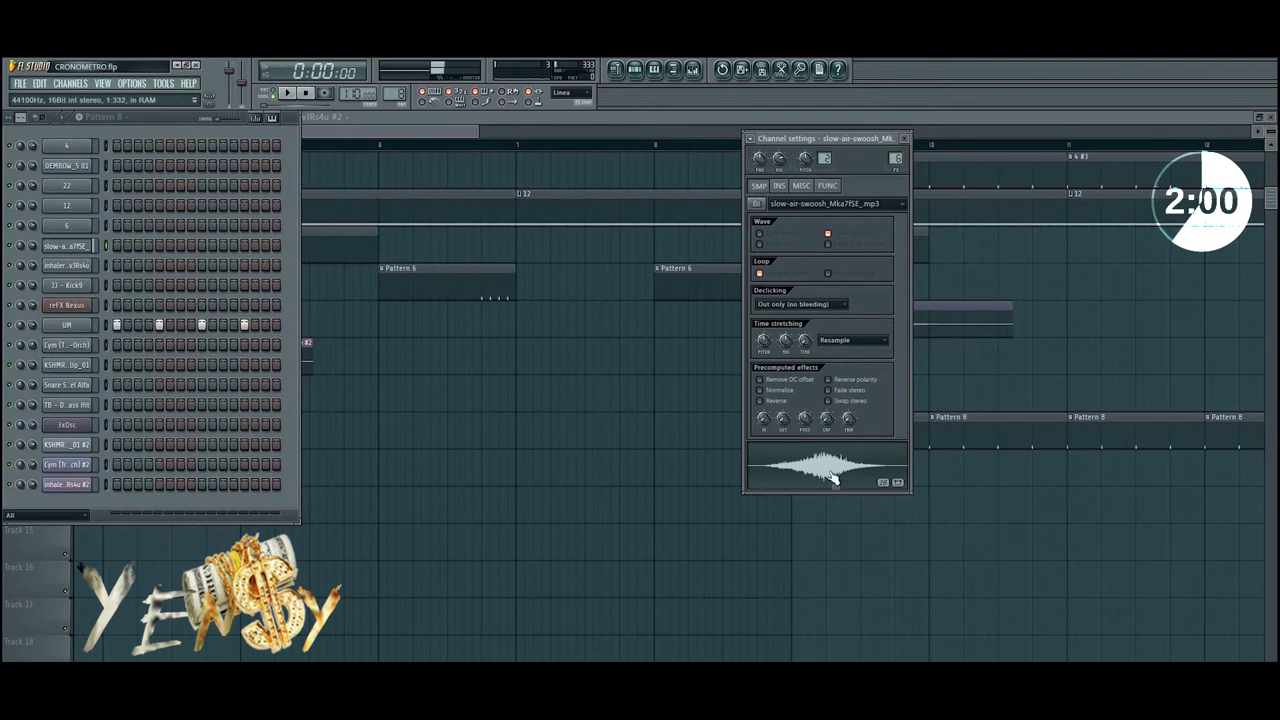
{"action": "left_click_drag", "start_coordinate": [748, 510], "coordinate": [800, 364]}
{"action": "scroll", "coordinate": [322, 152], "scroll_direction": "down", "scroll_amount": 5}
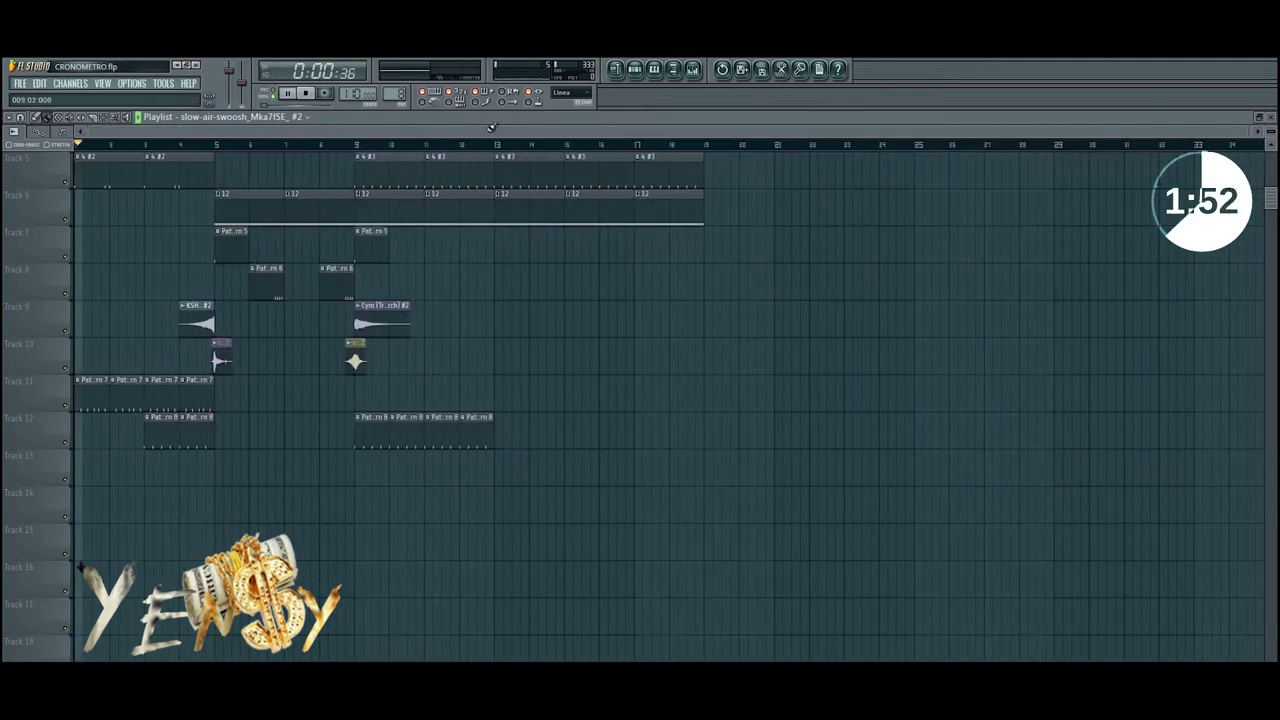
- Add Pattern 5 clips on Track 7 at bars 7, 11 and 13
{"action": "scroll", "coordinate": [110, 325], "scroll_direction": "up", "scroll_amount": 5}
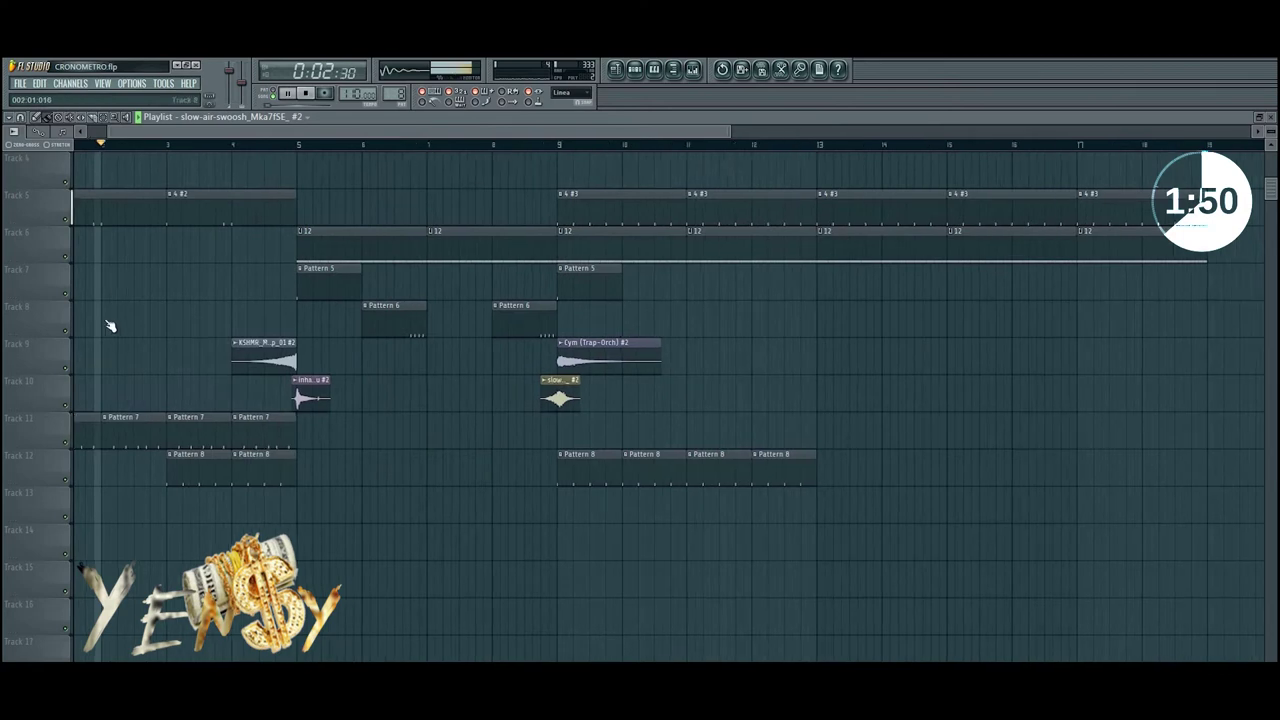
{"action": "left_click_drag", "start_coordinate": [110, 325], "coordinate": [150, 325]}
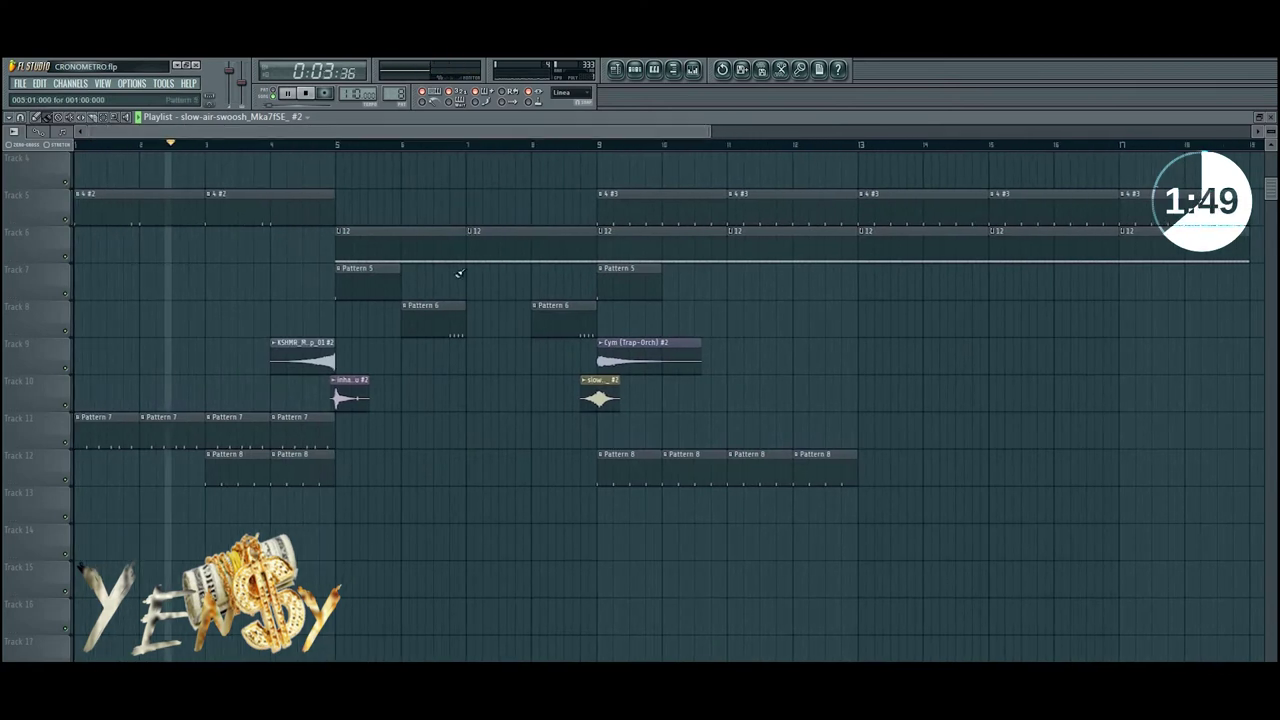
{"action": "left_click", "coordinate": [634, 70]}
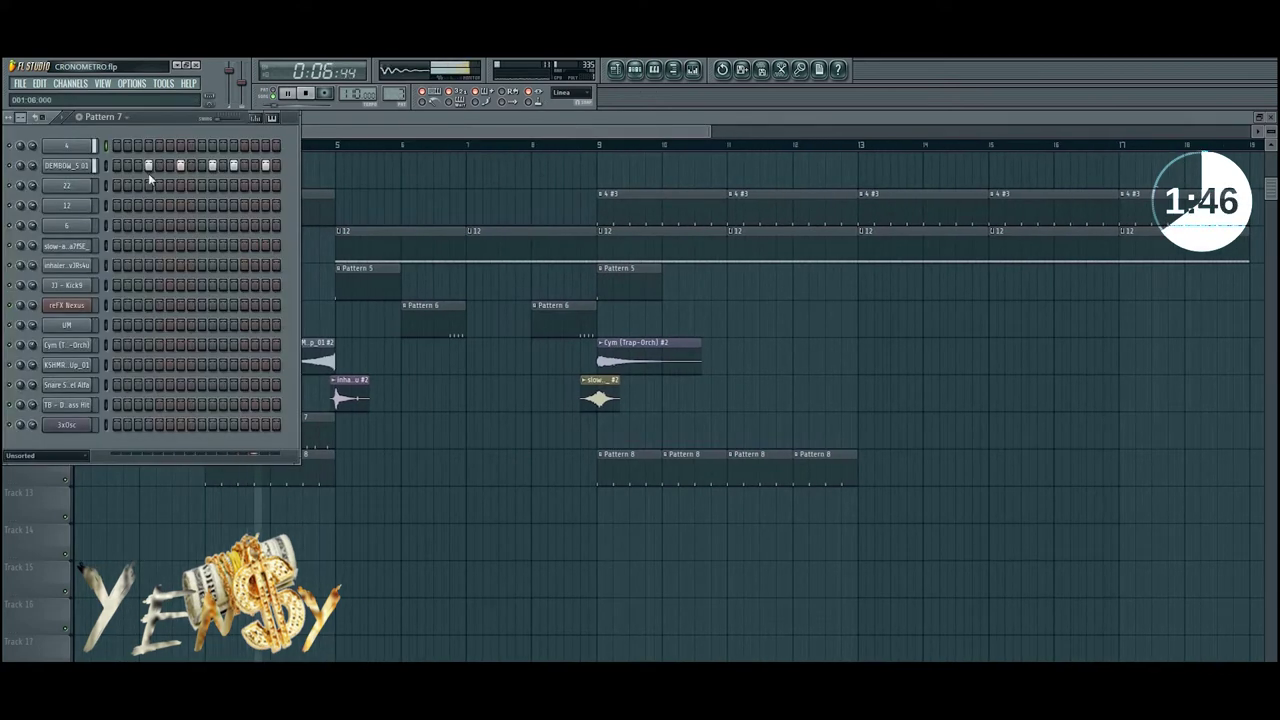
{"action": "left_click", "coordinate": [464, 460]}
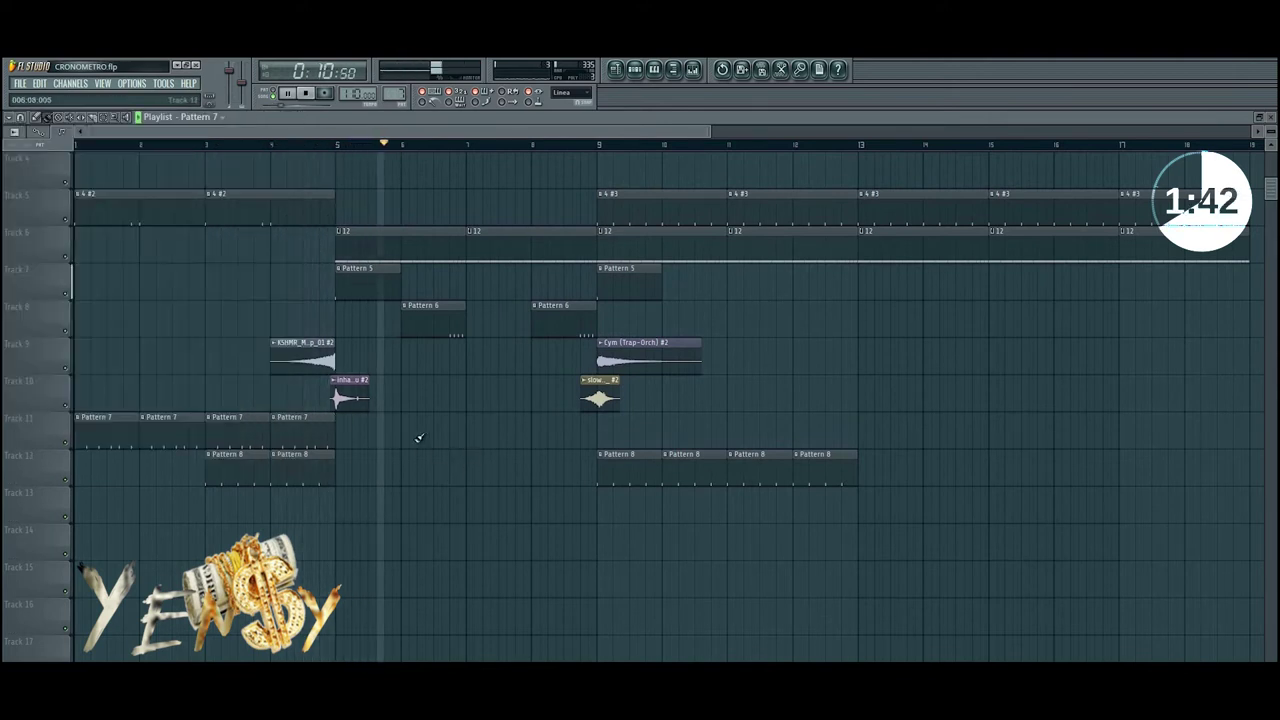
{"action": "left_click", "coordinate": [374, 286]}
{"action": "left_click", "coordinate": [469, 283]}
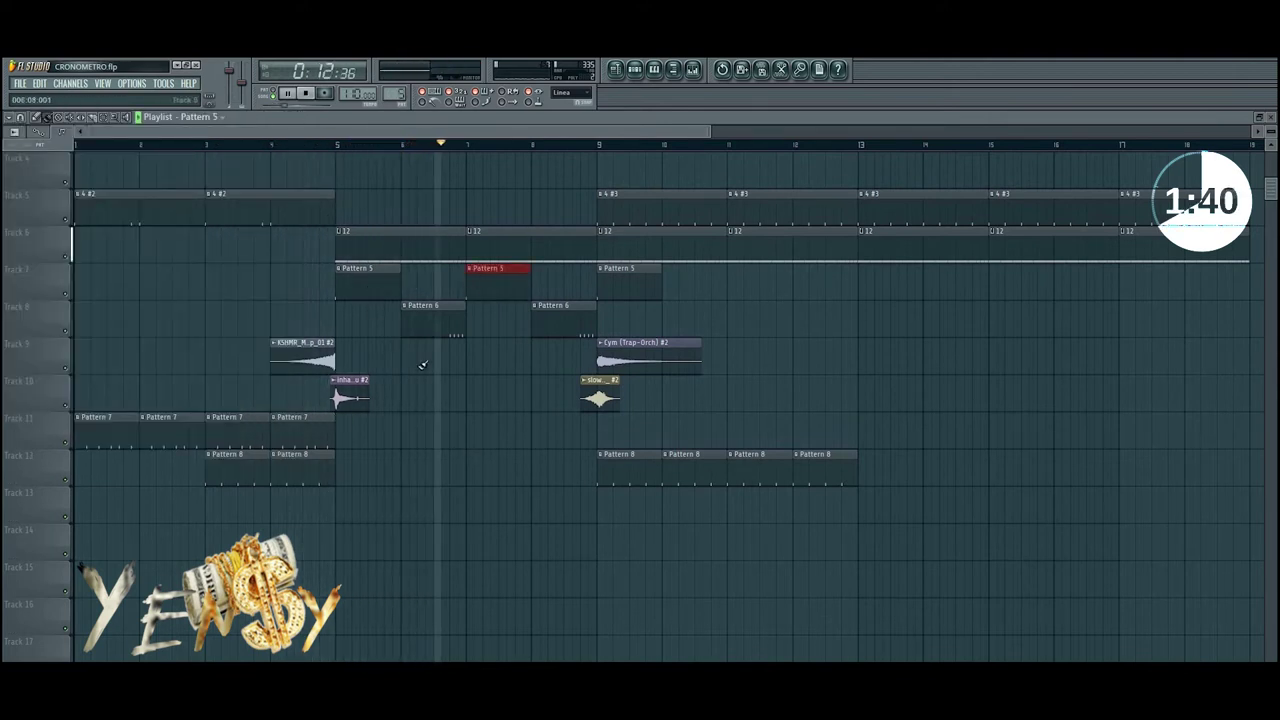
{"action": "left_click", "coordinate": [360, 396]}
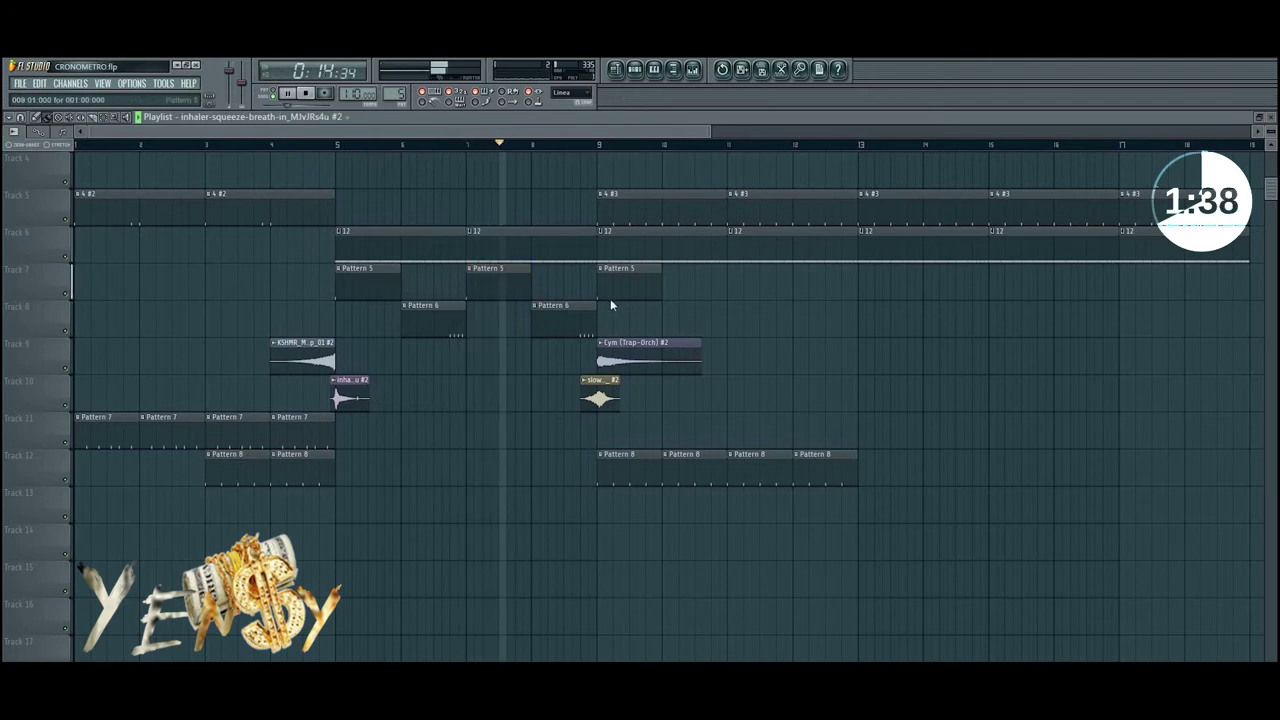
{"action": "left_click", "coordinate": [808, 277]}
{"action": "left_click_drag", "start_coordinate": [808, 277], "coordinate": [891, 277]}
{"action": "left_click", "coordinate": [816, 280]}
{"action": "left_click_drag", "start_coordinate": [757, 279], "coordinate": [765, 277]}
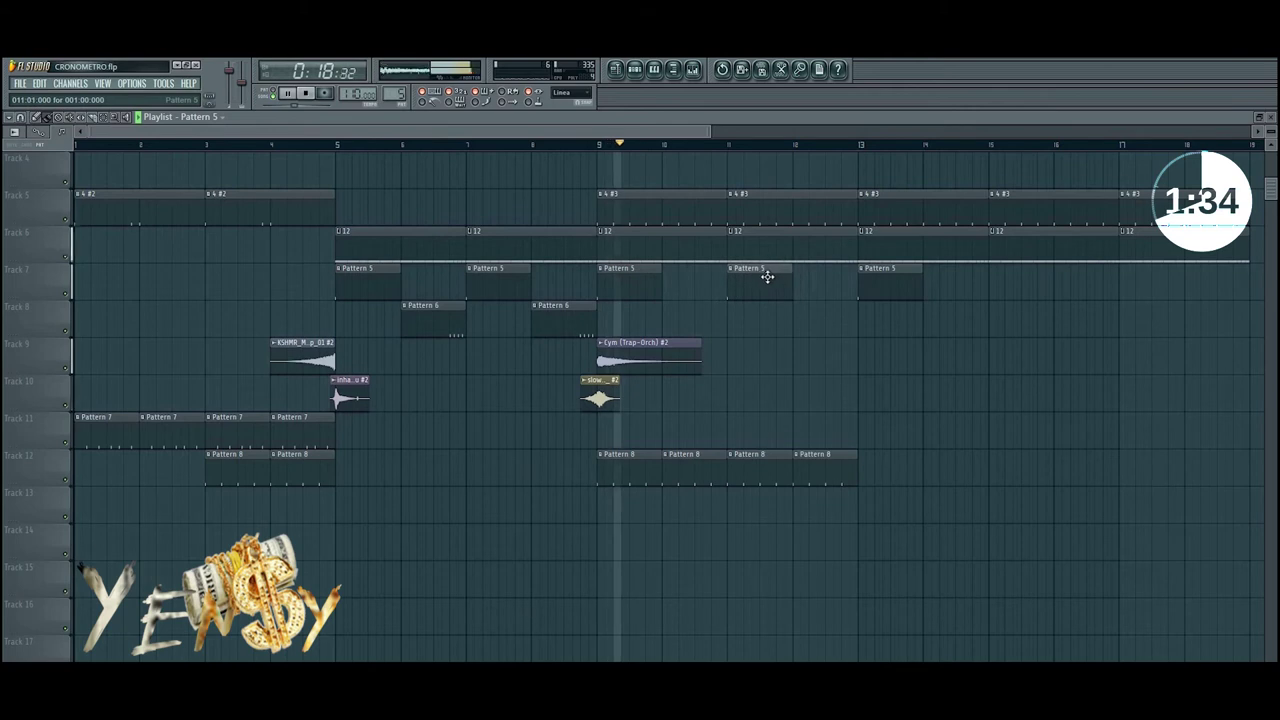
- Adjust the slow-air-swoosh channel volume, set the Cym (Trap-Orch) #2 channel volume to 54%, and stop playback
{"action": "double_click", "coordinate": [600, 396]}
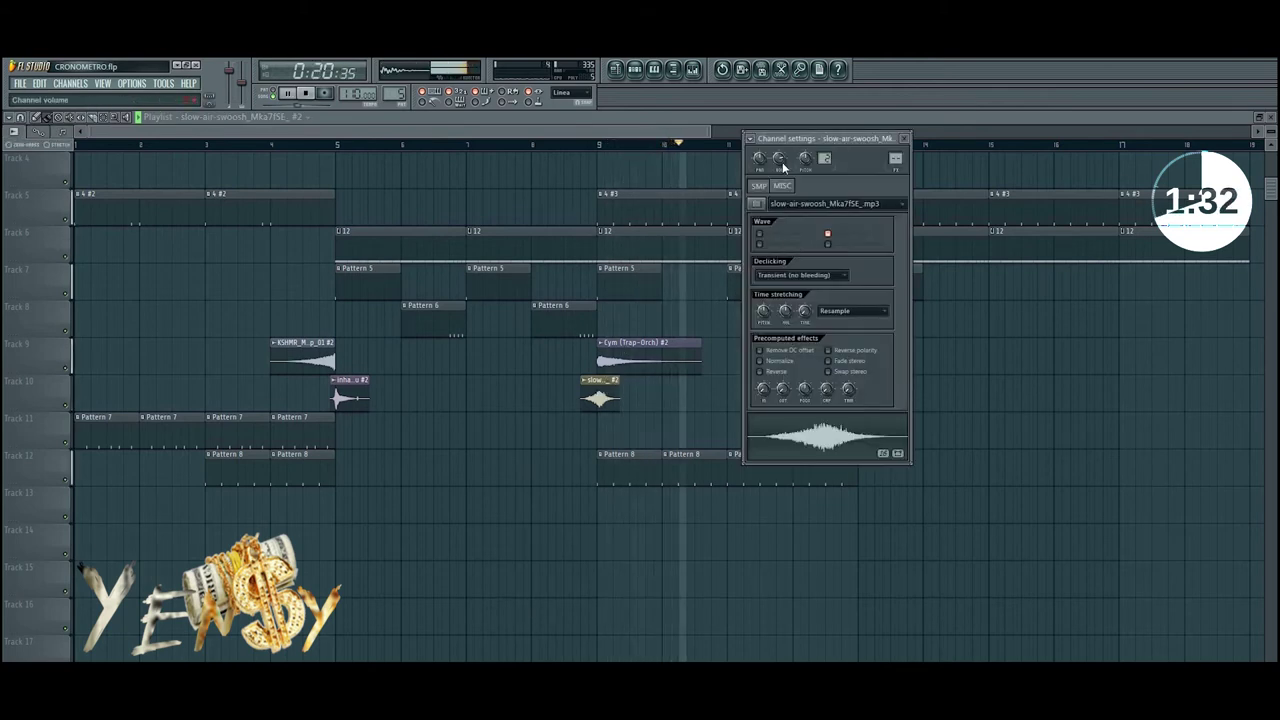
{"action": "left_click", "coordinate": [603, 343]}
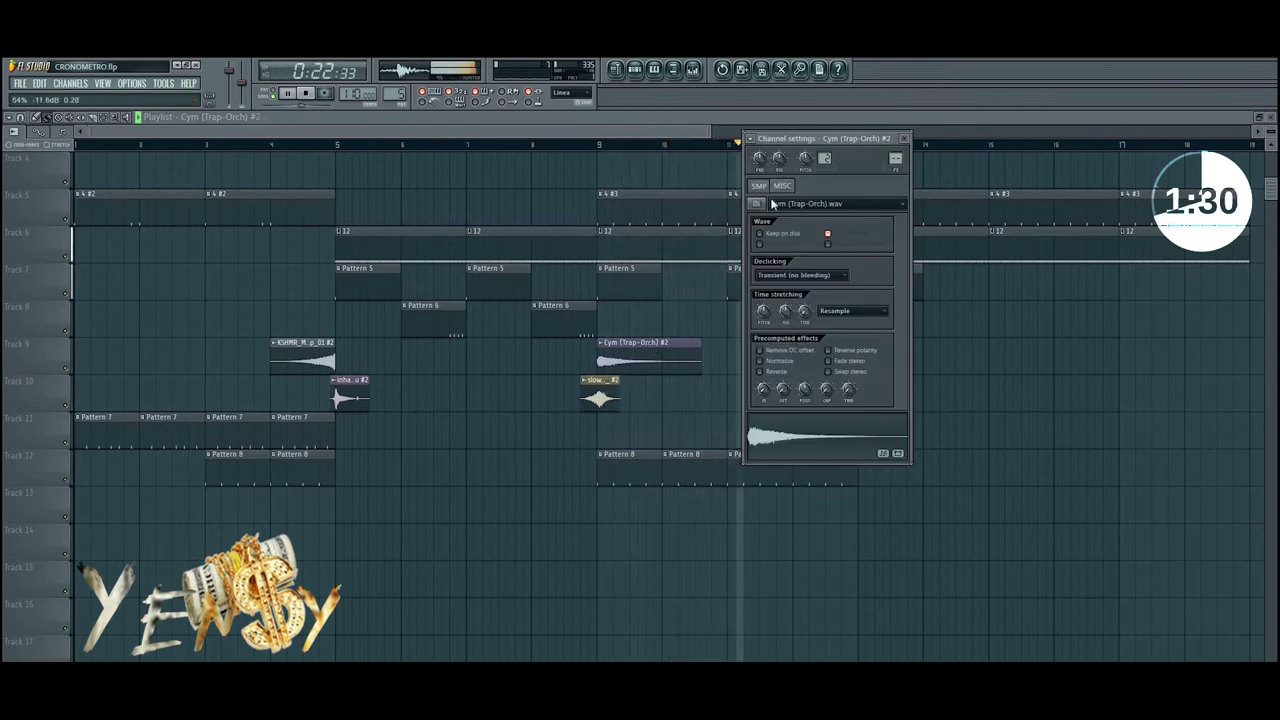
{"action": "key", "text": "Escape"}
{"action": "key", "text": "space"}
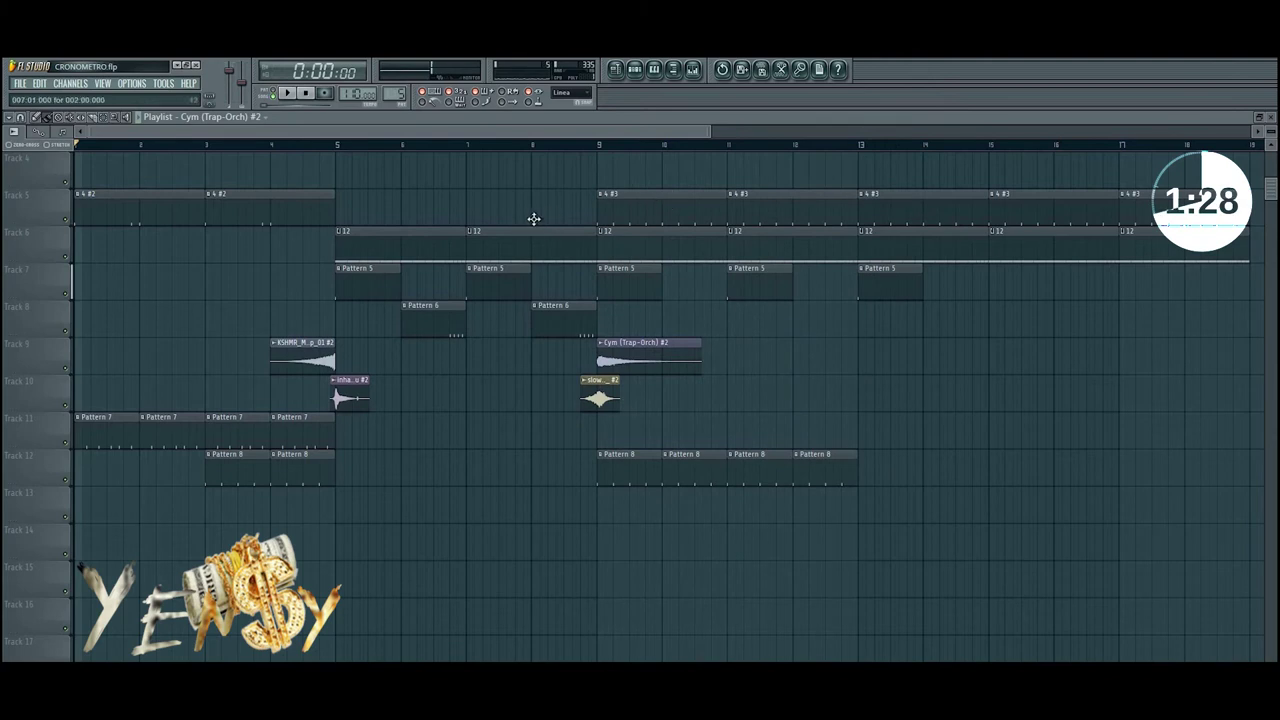
- Switch to the empty Pattern 9 and open the piano roll of the 3xOsc channel
{"action": "left_click", "coordinate": [634, 69]}
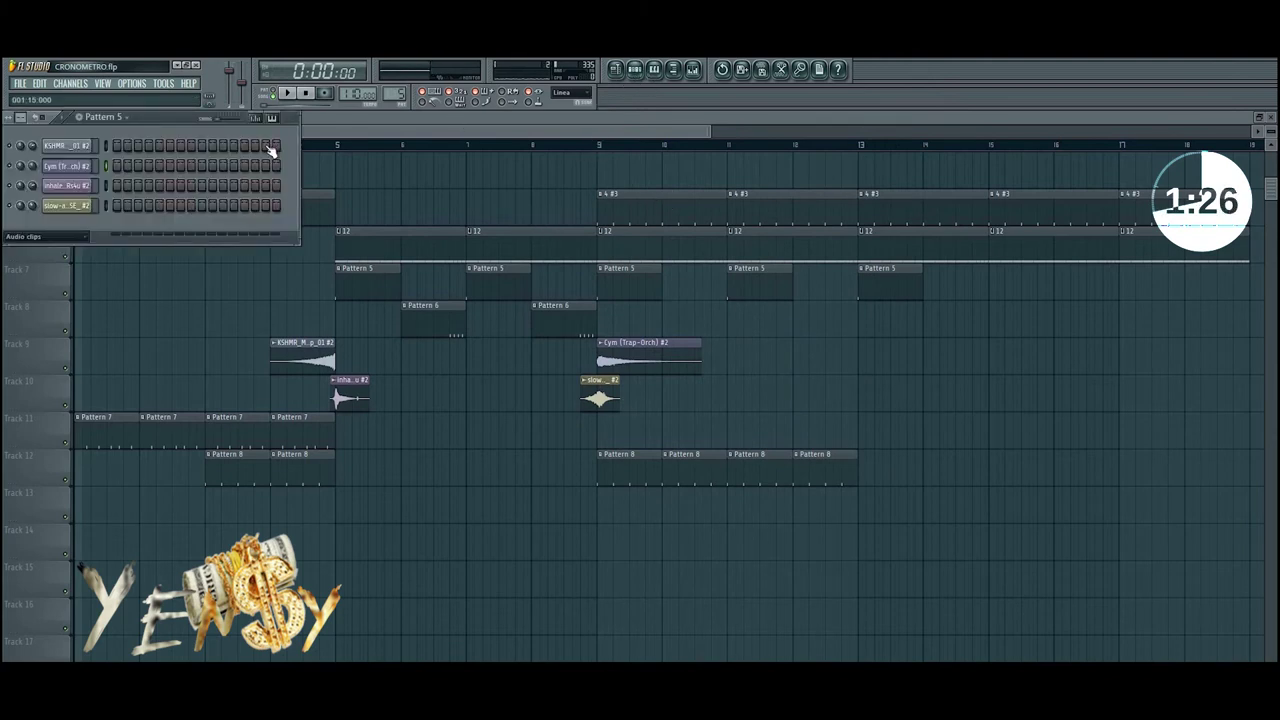
{"action": "key", "text": "KP_Add"}
{"action": "key", "text": "KP_Add"}
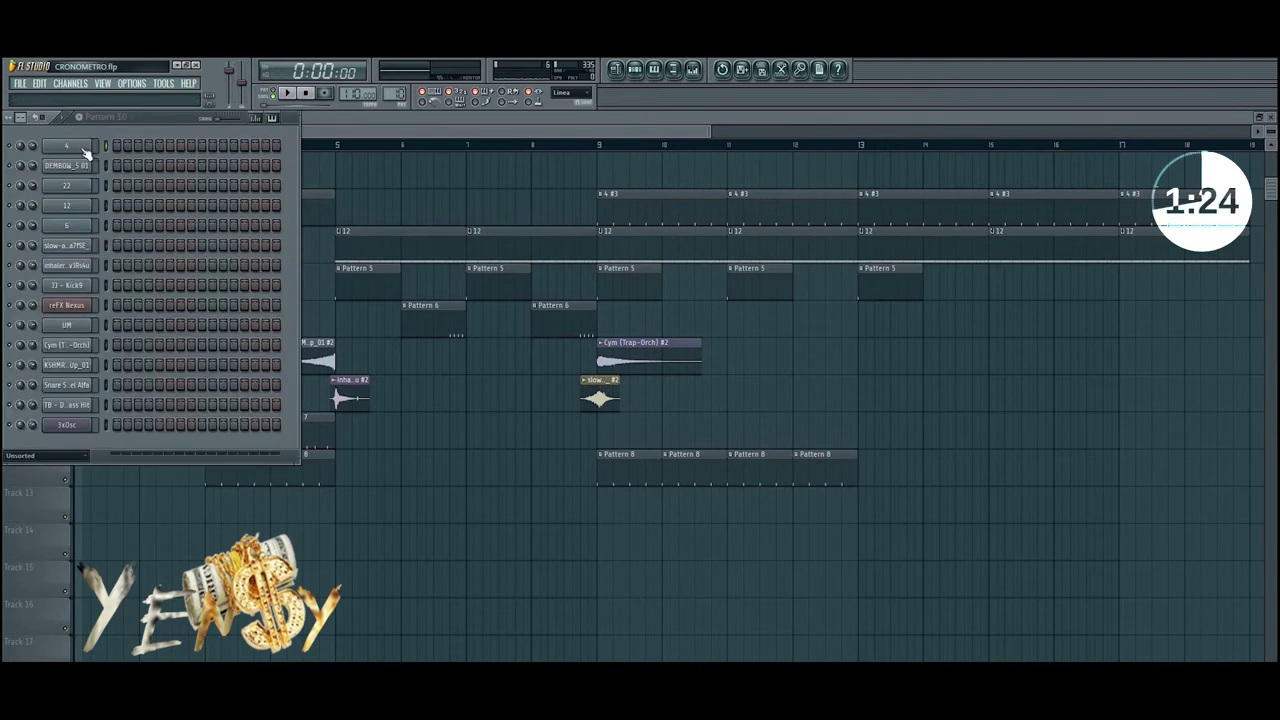
{"action": "right_click", "coordinate": [68, 424]}
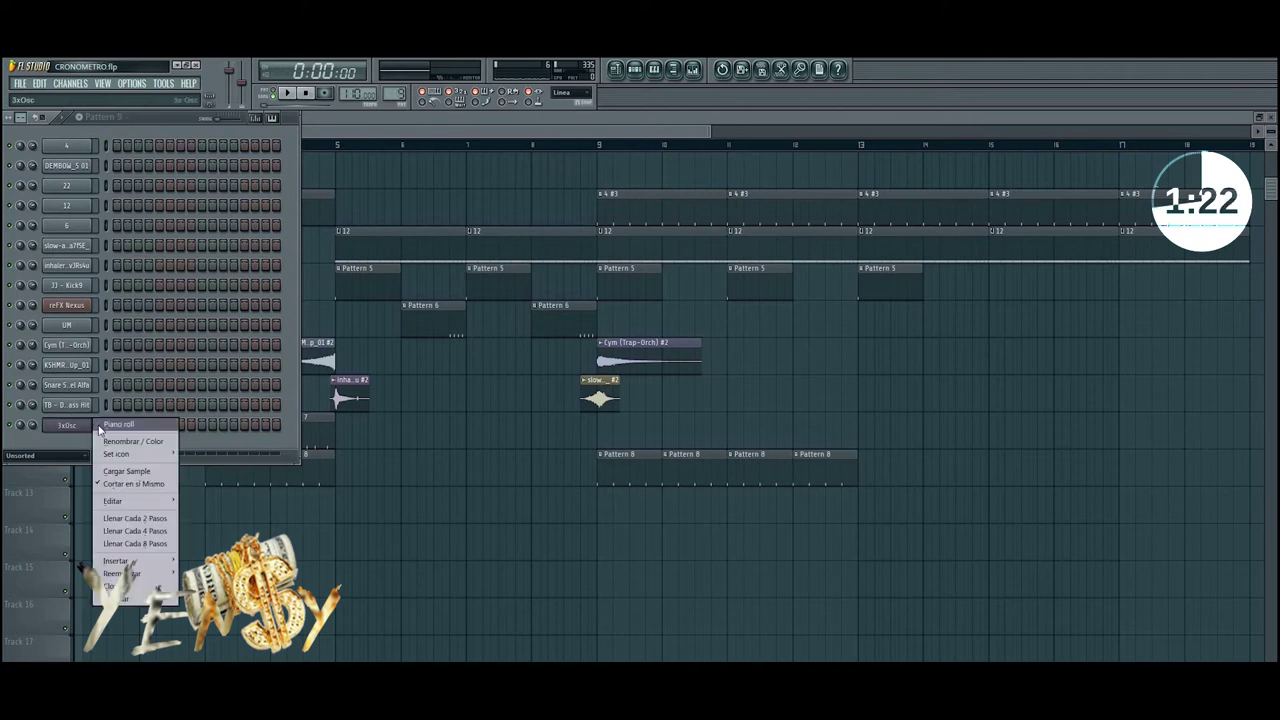
{"action": "left_click", "coordinate": [110, 426]}
{"action": "scroll", "coordinate": [33, 550], "scroll_direction": "down", "scroll_amount": 1}
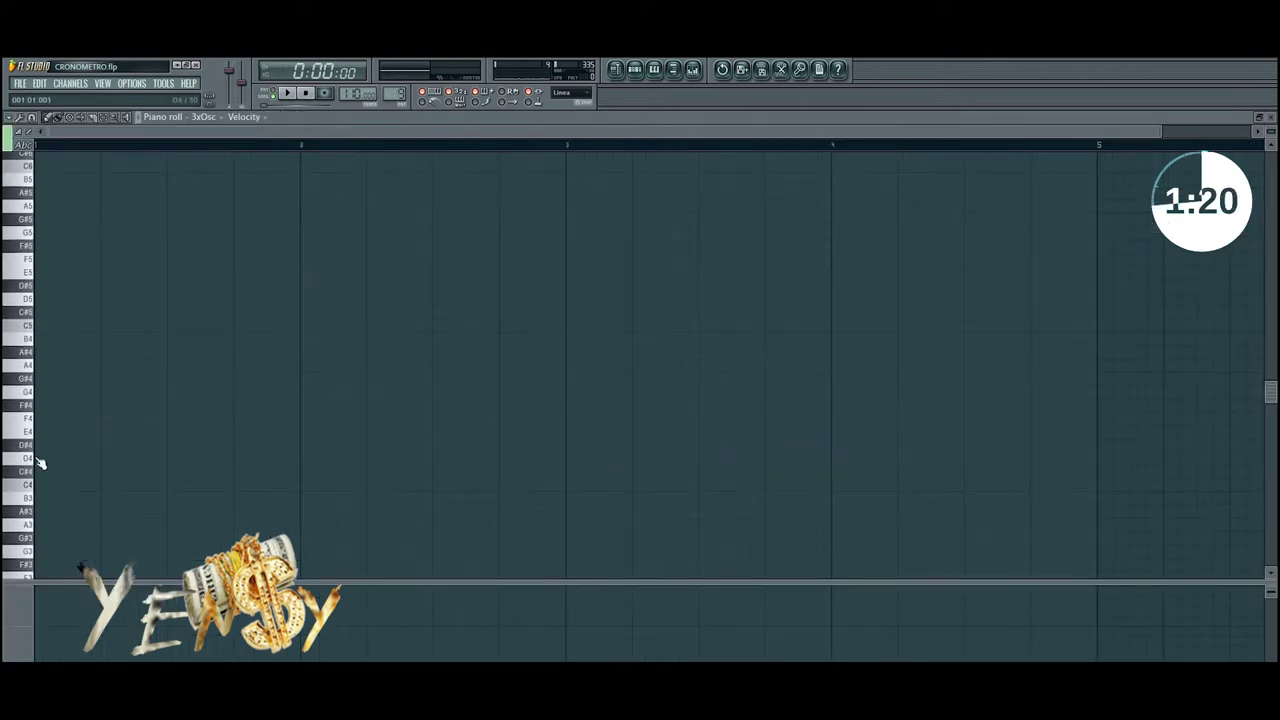
- Write eight one-beat D#3 bass notes across bars 1 to 4, one starting every half bar
{"action": "left_click", "coordinate": [42, 486]}
{"action": "right_click", "coordinate": [50, 484]}
{"action": "scroll", "coordinate": [61, 370], "scroll_direction": "down", "scroll_amount": 3}
{"action": "left_click", "coordinate": [25, 447]}
{"action": "left_click", "coordinate": [31, 500]}
{"action": "left_click", "coordinate": [29, 488]}
{"action": "left_click", "coordinate": [56, 487]}
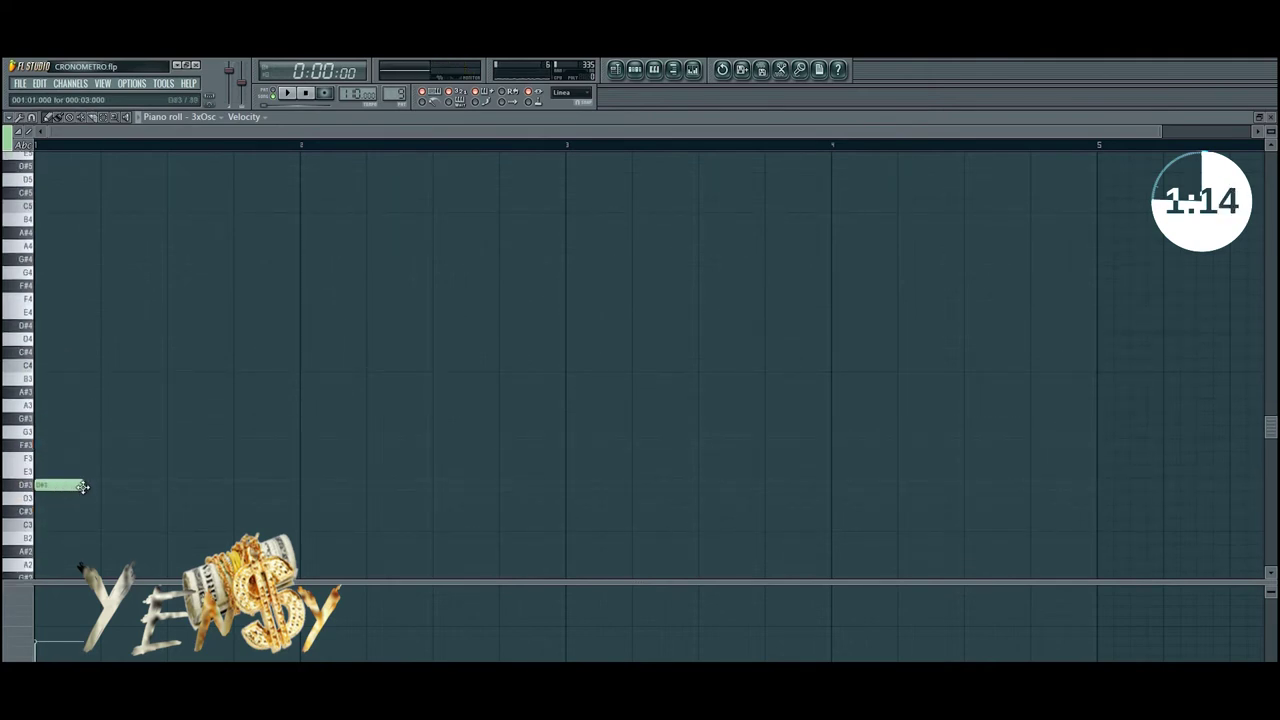
{"action": "left_click", "coordinate": [175, 487]}
{"action": "left_click", "coordinate": [309, 486]}
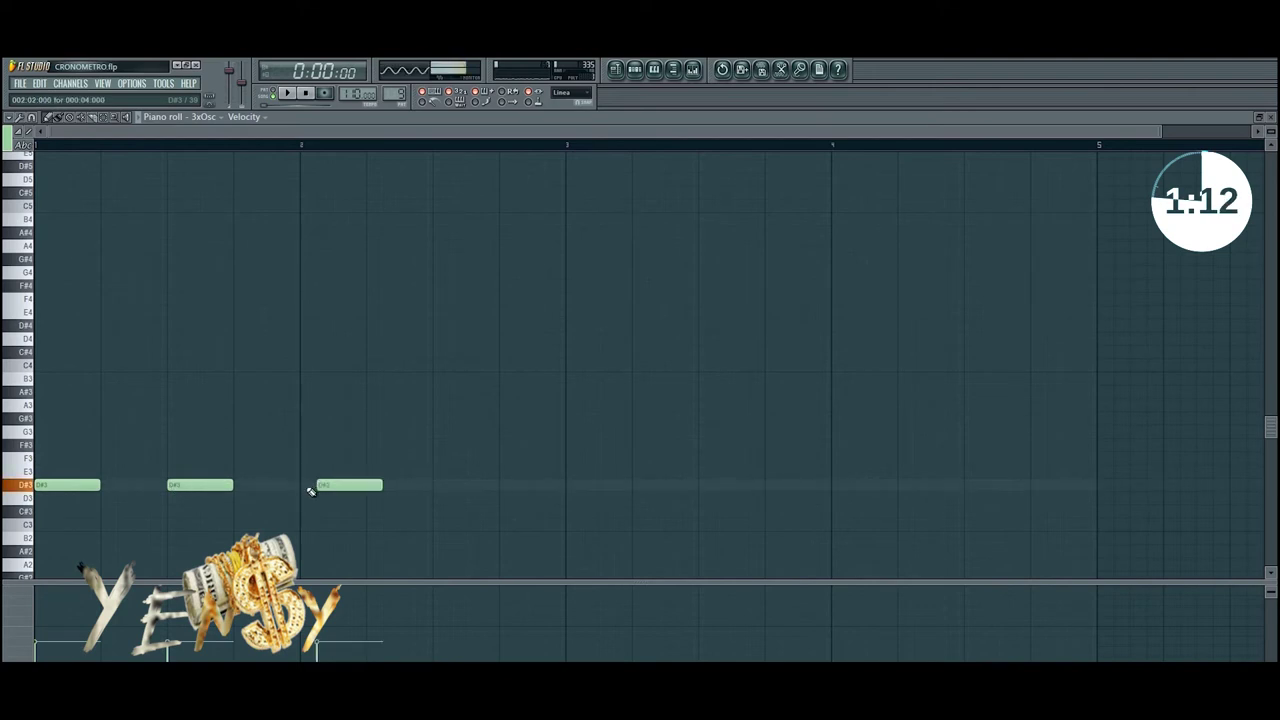
{"action": "left_click", "coordinate": [438, 486]}
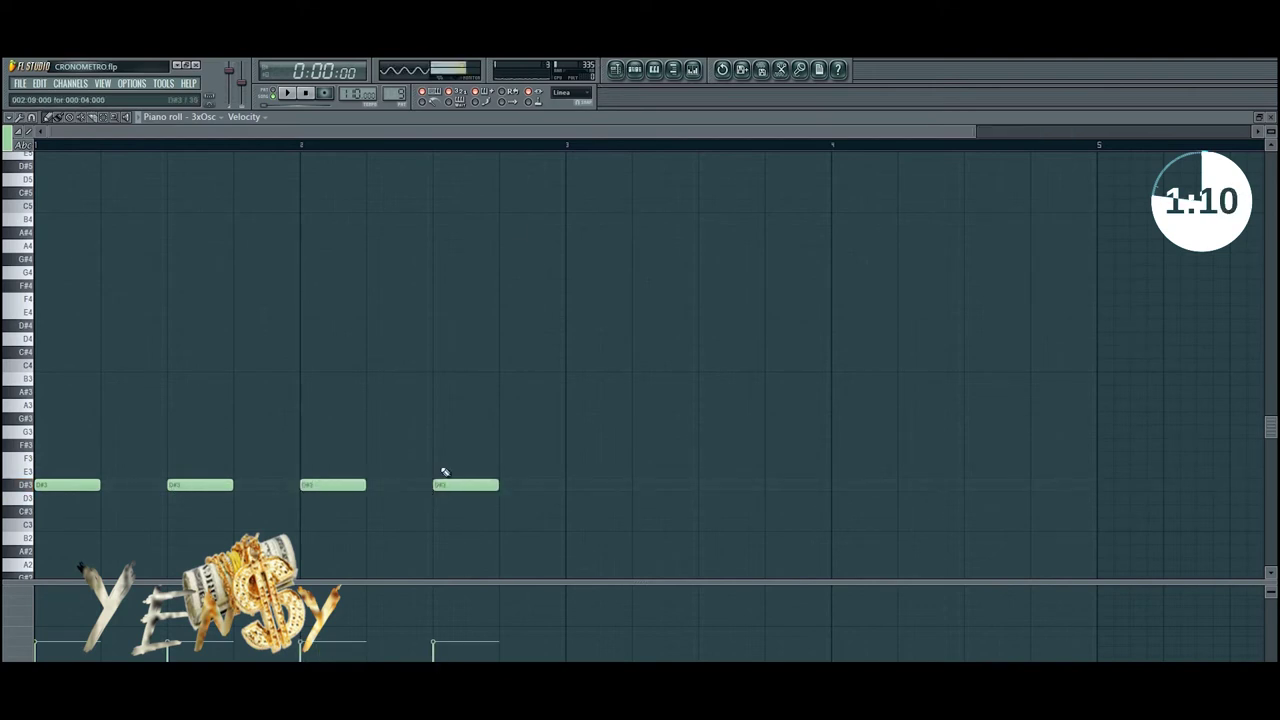
{"action": "left_click_drag", "start_coordinate": [502, 517], "coordinate": [67, 482]}
{"action": "left_click_drag", "start_coordinate": [73, 485], "coordinate": [604, 484]}
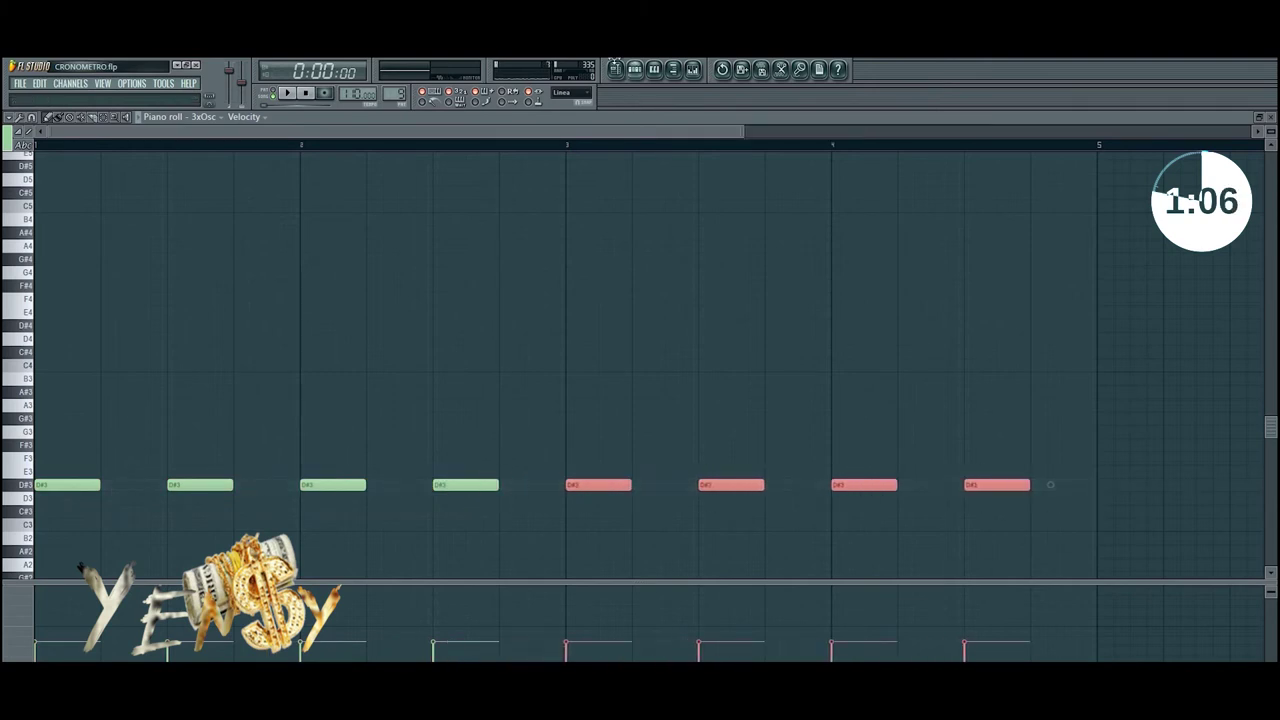
- Place Pattern 9 on Track 13 at bars 5 to 8 and play the arrangement from just before bar 5
{"action": "left_click", "coordinate": [615, 68]}
{"action": "left_click", "coordinate": [344, 506]}
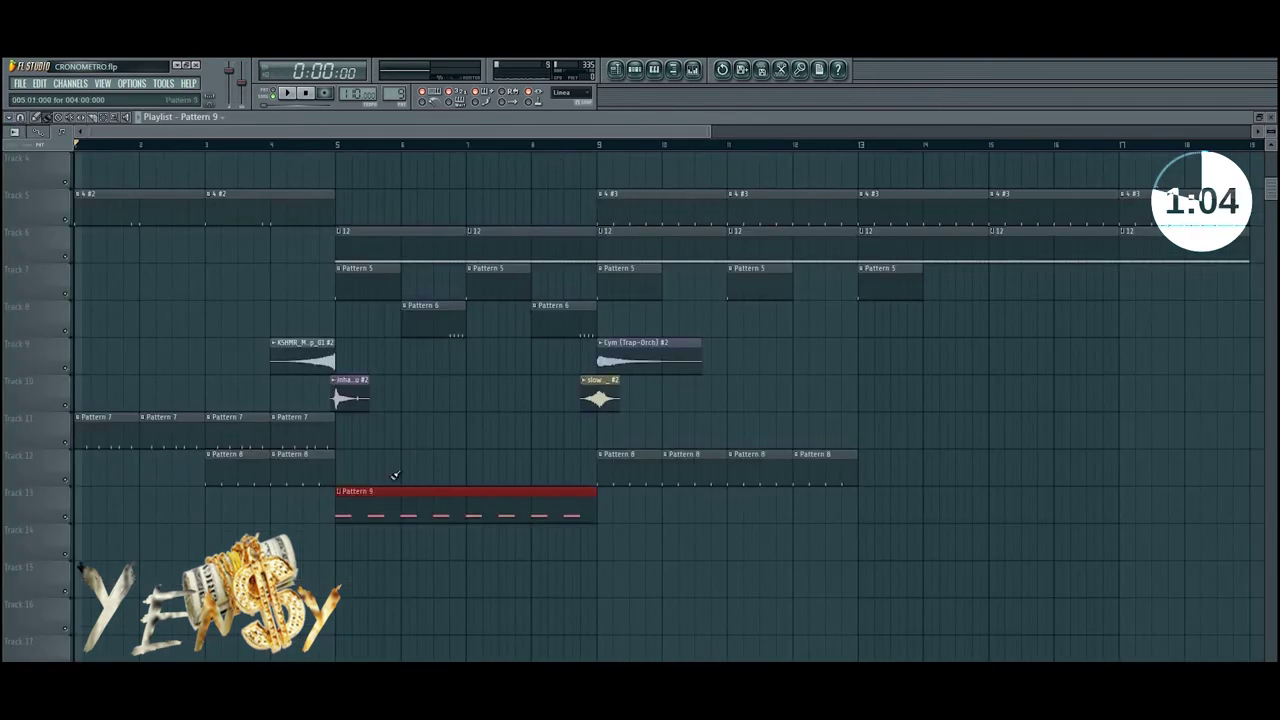
{"action": "left_click", "coordinate": [333, 146]}
{"action": "scroll", "coordinate": [329, 149], "scroll_direction": "down", "scroll_amount": 3}
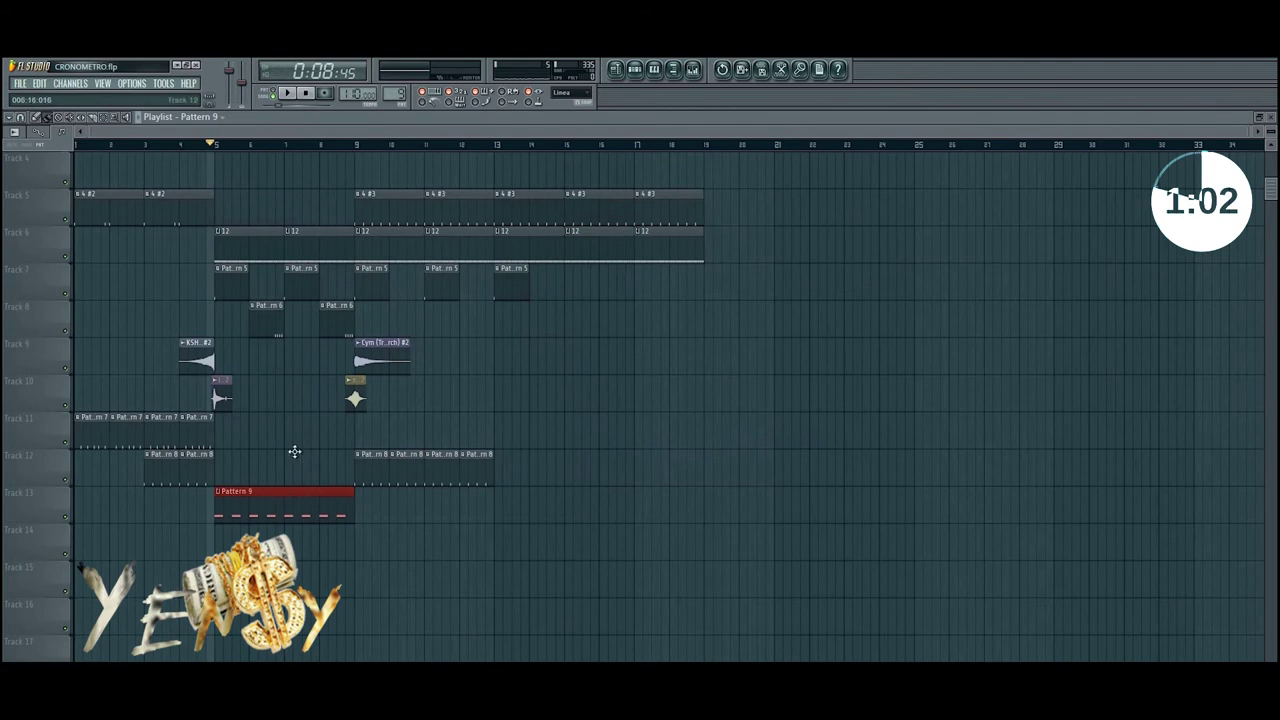
{"action": "key", "text": "space"}
- Clone Pattern 9 as Pattern 10 and place it on Track 13 at bars 9 to 12
{"action": "key", "text": "F6"}
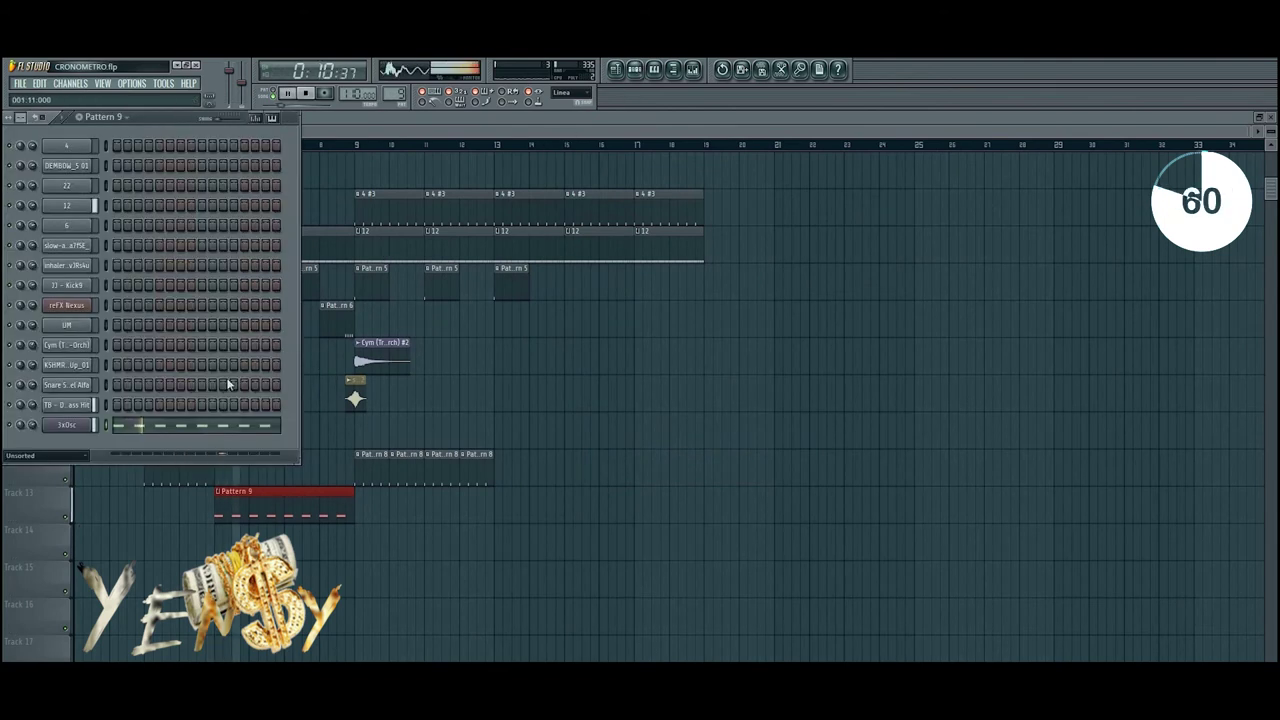
{"action": "left_click", "coordinate": [112, 117]}
{"action": "left_click", "coordinate": [175, 204]}
{"action": "left_click", "coordinate": [358, 498]}
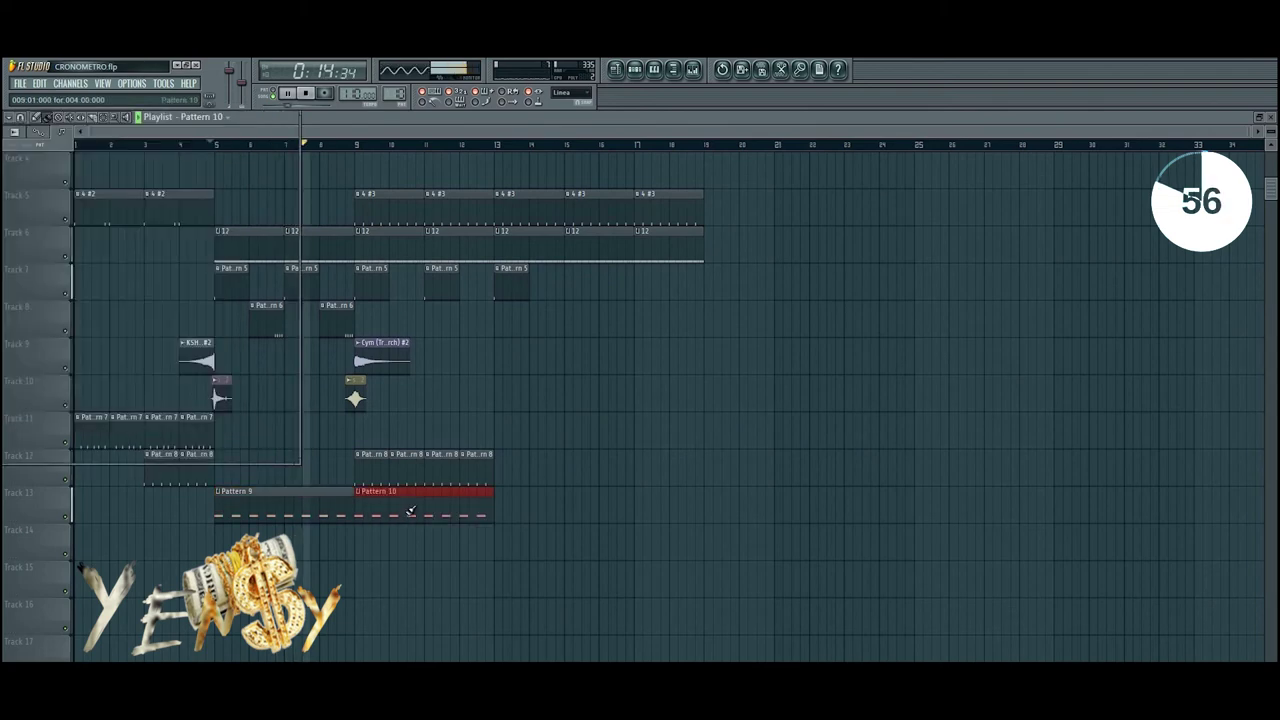
- Fill the gaps between the D#3 notes in Pattern 10 with copies, making a continuous bass line
{"action": "double_click", "coordinate": [409, 511]}
{"action": "key", "text": "ctrl+a"}
{"action": "left_click_drag", "start_coordinate": [69, 375], "coordinate": [133, 380]}
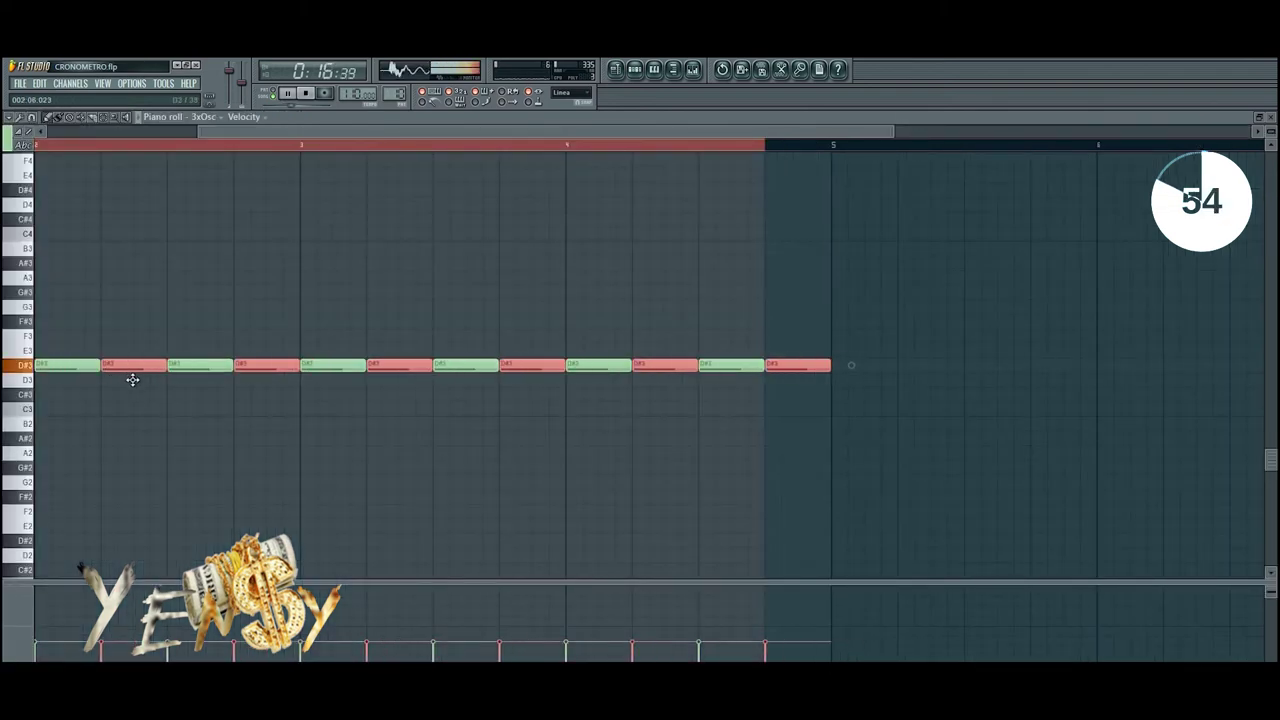
{"action": "scroll", "coordinate": [220, 138], "scroll_direction": "down", "scroll_amount": 2}
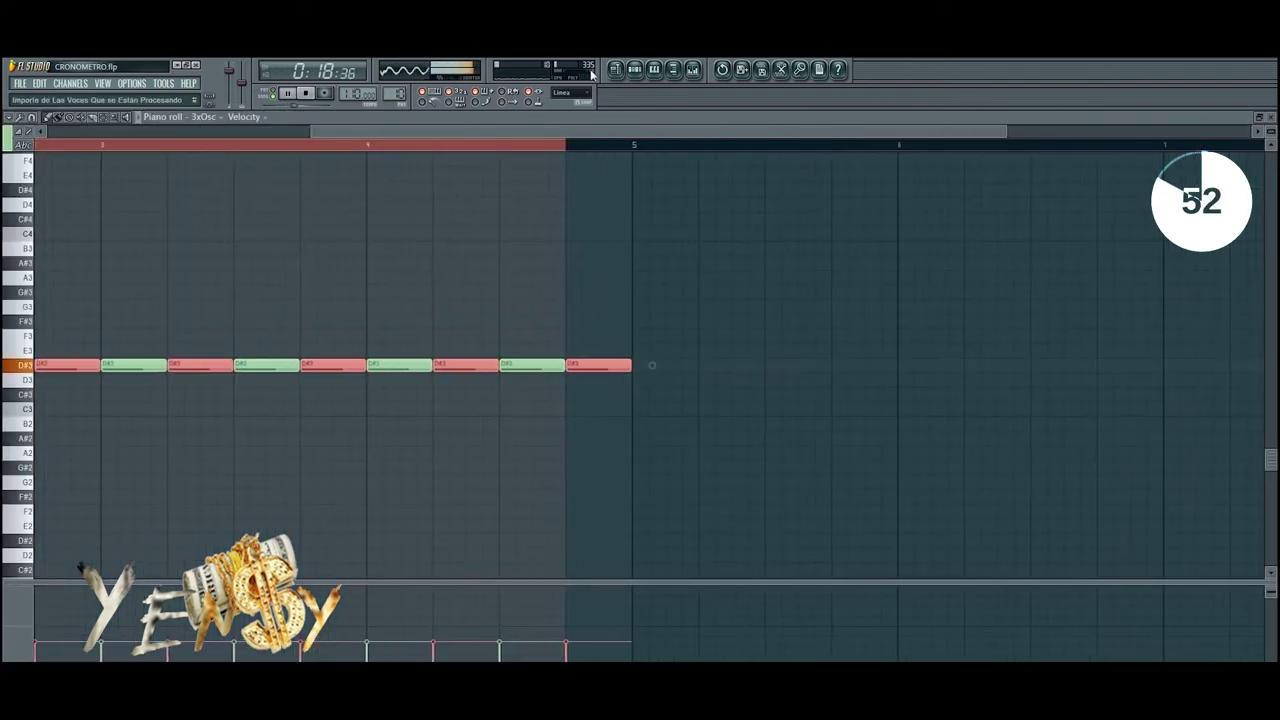
- Duplicate the Pattern 8 and Pattern 10 clips into bars 13 to 16, and copy the Cym (Trap-Orch) clip to bar 13 on Track 9
{"action": "left_click", "coordinate": [617, 69]}
{"action": "left_click_drag", "start_coordinate": [558, 522], "coordinate": [366, 480], "text": "ctrl"}
{"action": "key", "text": "ctrl+b"}
{"action": "left_click_drag", "start_coordinate": [503, 468], "coordinate": [500, 474]}
{"action": "left_click", "coordinate": [483, 412], "text": "ctrl"}
{"action": "left_click_drag", "start_coordinate": [381, 365], "coordinate": [520, 361], "text": "shift"}
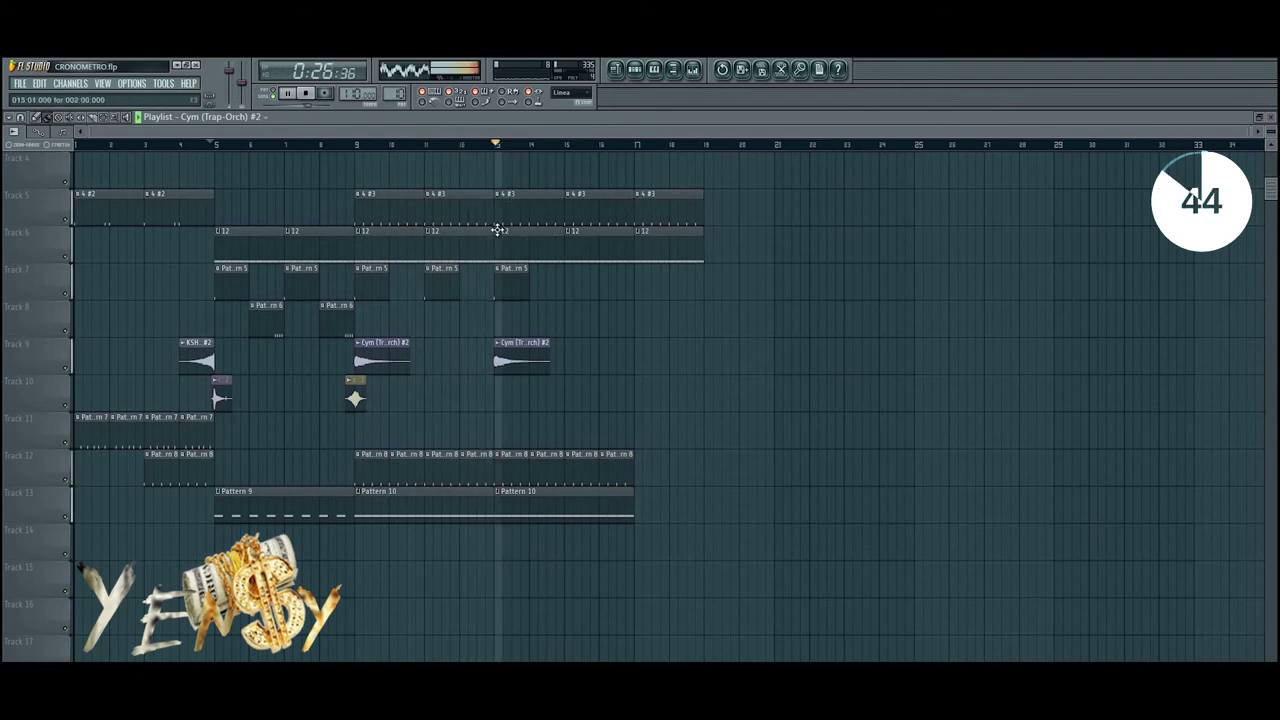
{"action": "key", "text": "space"}
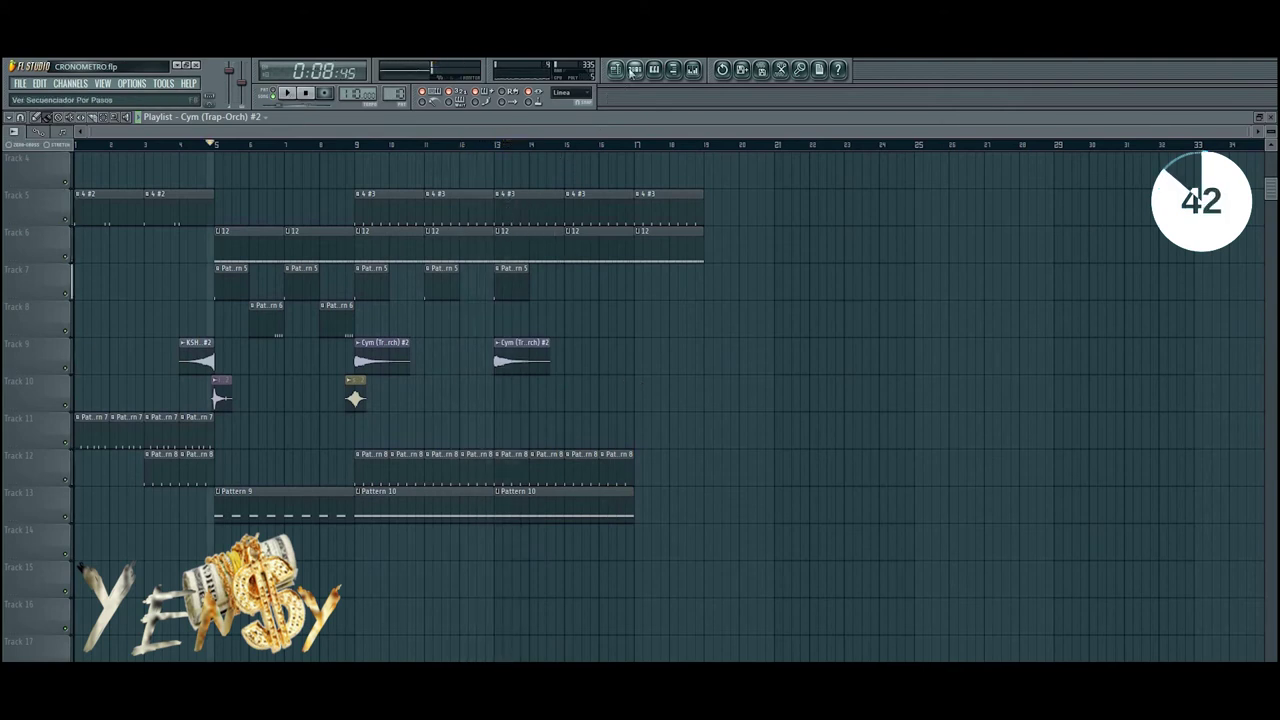
- Open the piano roll of the Snare S.Pau Pau el Alfa channel in the empty Pattern 11
{"action": "left_click", "coordinate": [635, 70]}
{"action": "left_click", "coordinate": [86, 386]}
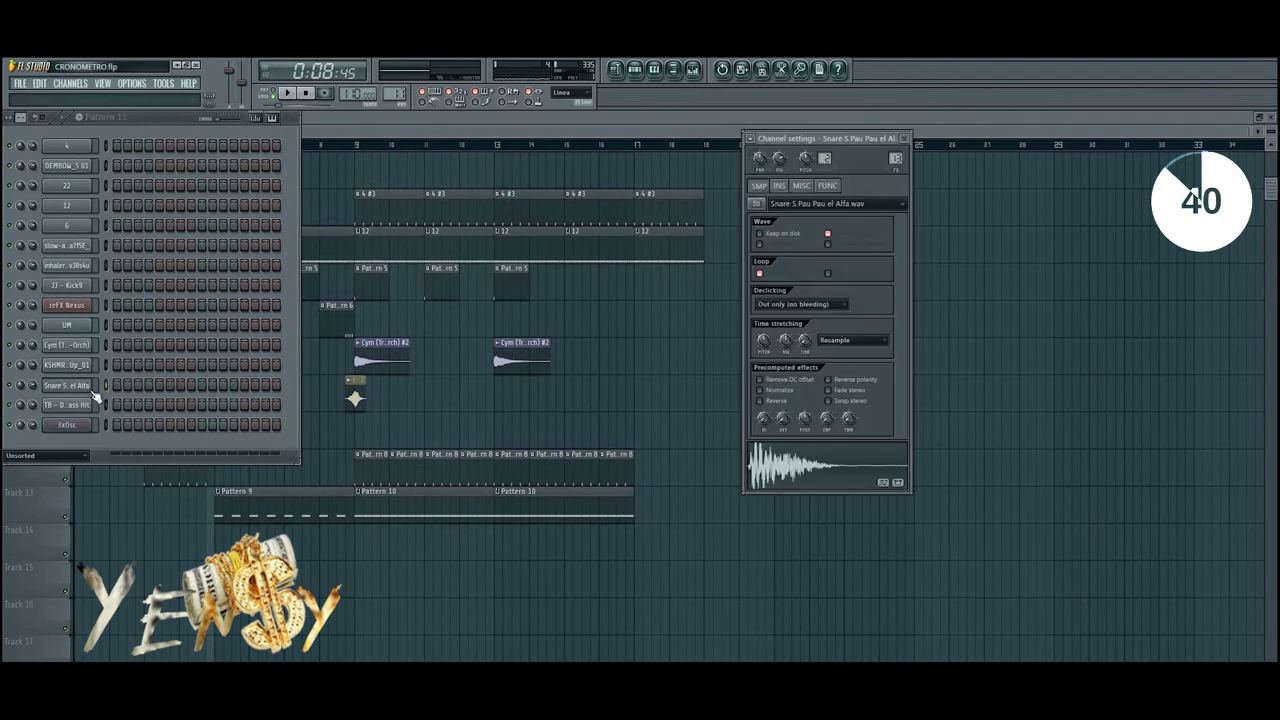
{"action": "right_click", "coordinate": [112, 392]}
{"action": "left_click", "coordinate": [110, 386]}
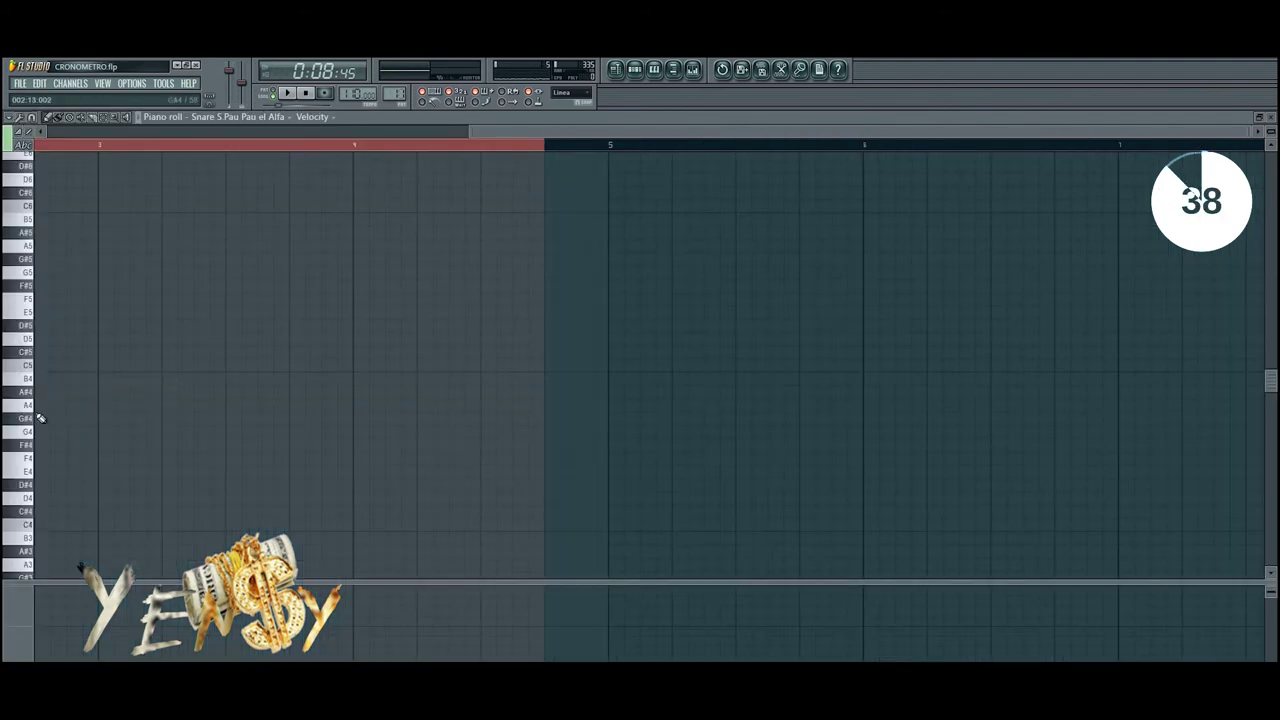
- Place six one-step C5 snare notes in bar 1, at steps 1, 4, 7, 9, 12 and 15
{"action": "left_click", "coordinate": [38, 366]}
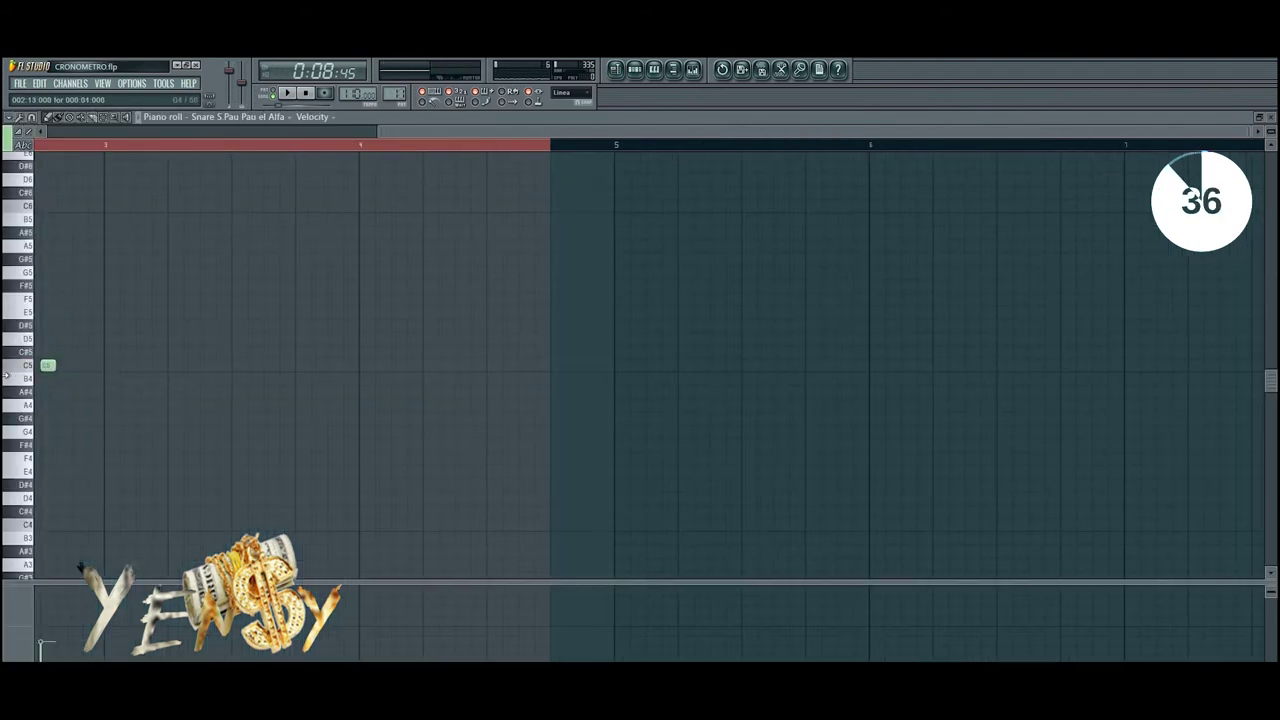
{"action": "right_click", "coordinate": [169, 366]}
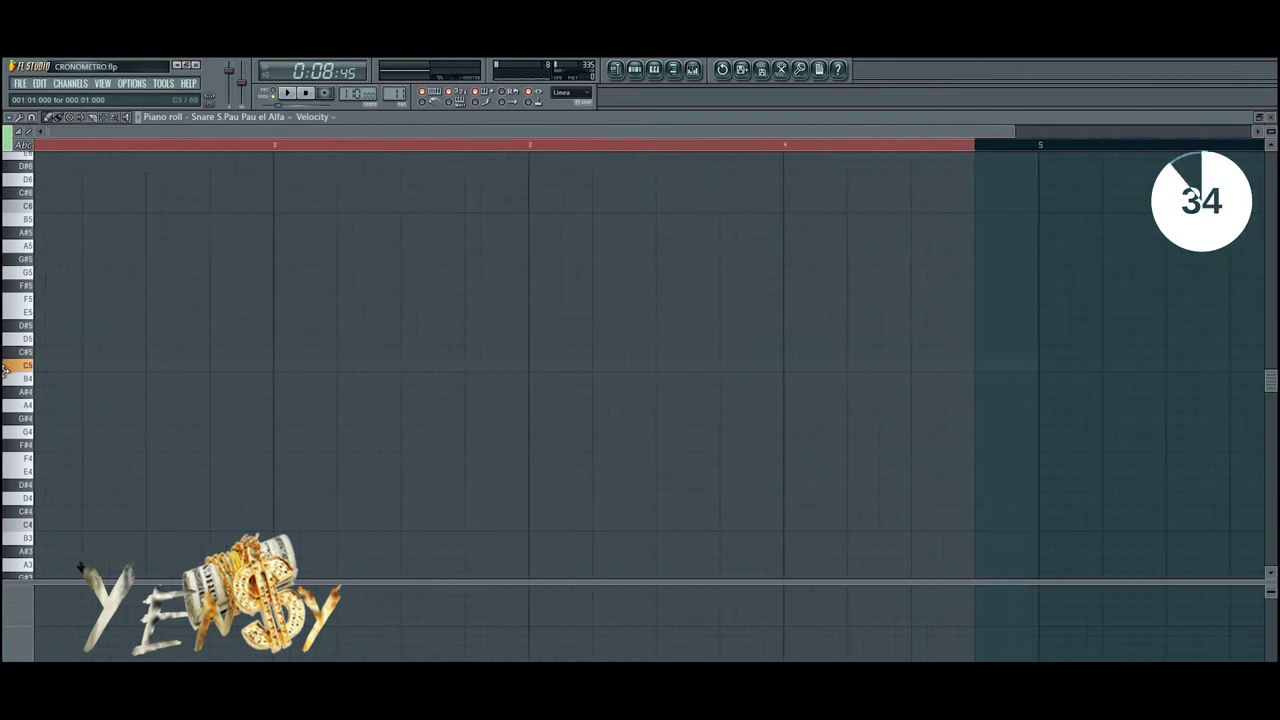
{"action": "left_click", "coordinate": [40, 366]}
{"action": "left_click", "coordinate": [136, 366]}
{"action": "left_click", "coordinate": [169, 366]}
{"action": "left_click", "coordinate": [265, 366]}
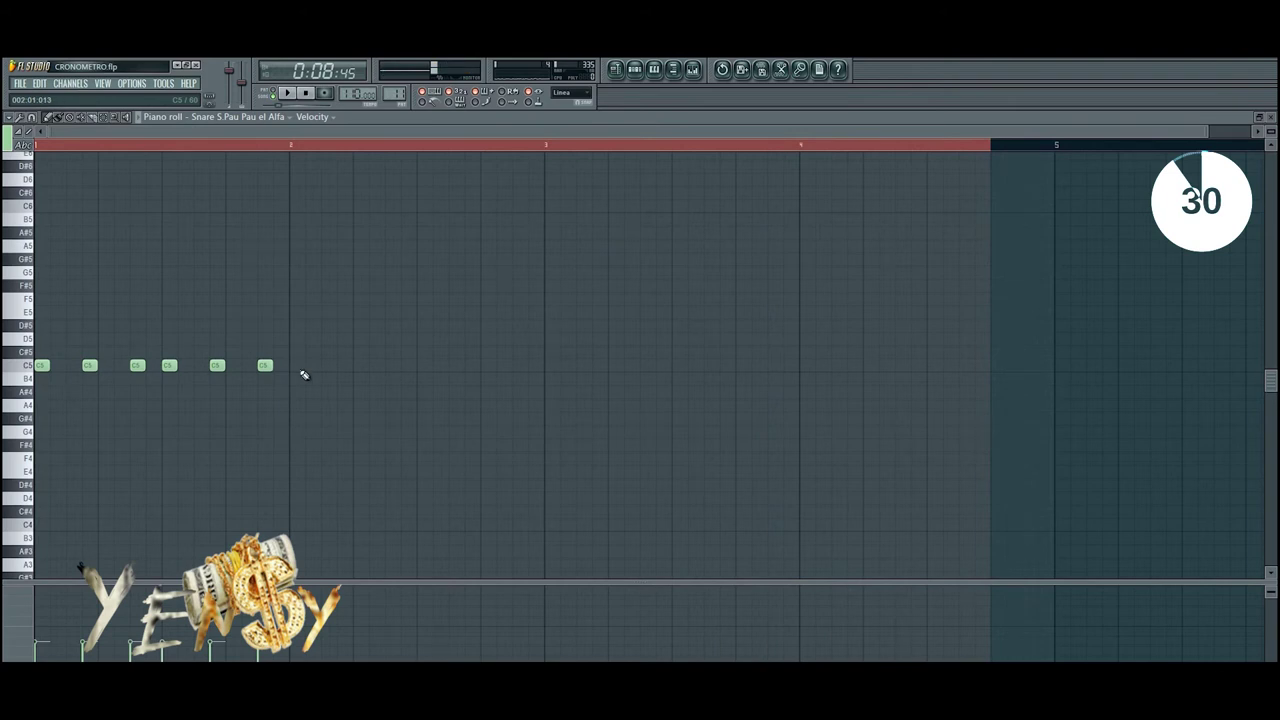
- Duplicate the six snare notes of bar 1 into bar 2 and deselect them
{"action": "left_click", "coordinate": [138, 118]}
{"action": "left_click_drag", "start_coordinate": [306, 397], "coordinate": [22, 346]}
{"action": "key", "text": "ctrl+b"}
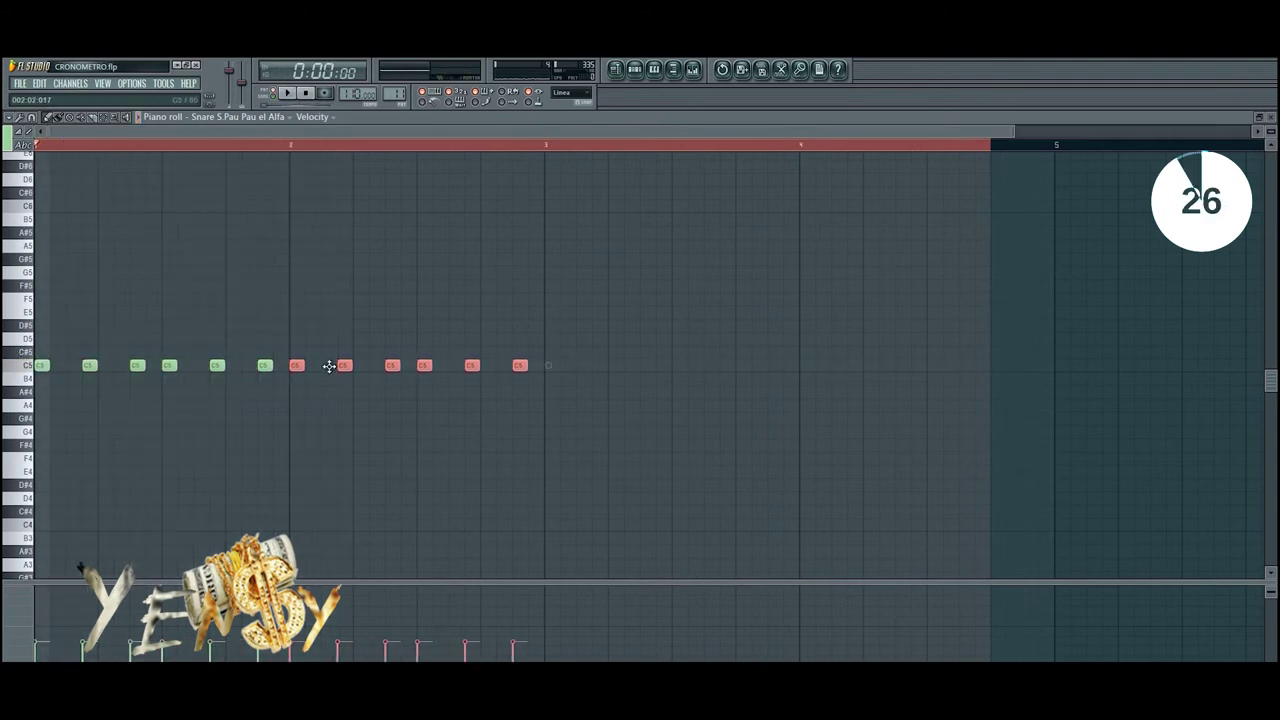
{"action": "key", "text": "ctrl+d"}
- Add an extra C5 snare note at step 14 of bar 1 and duplicate both bars into bars 3 and 4
{"action": "left_click", "coordinate": [249, 367]}
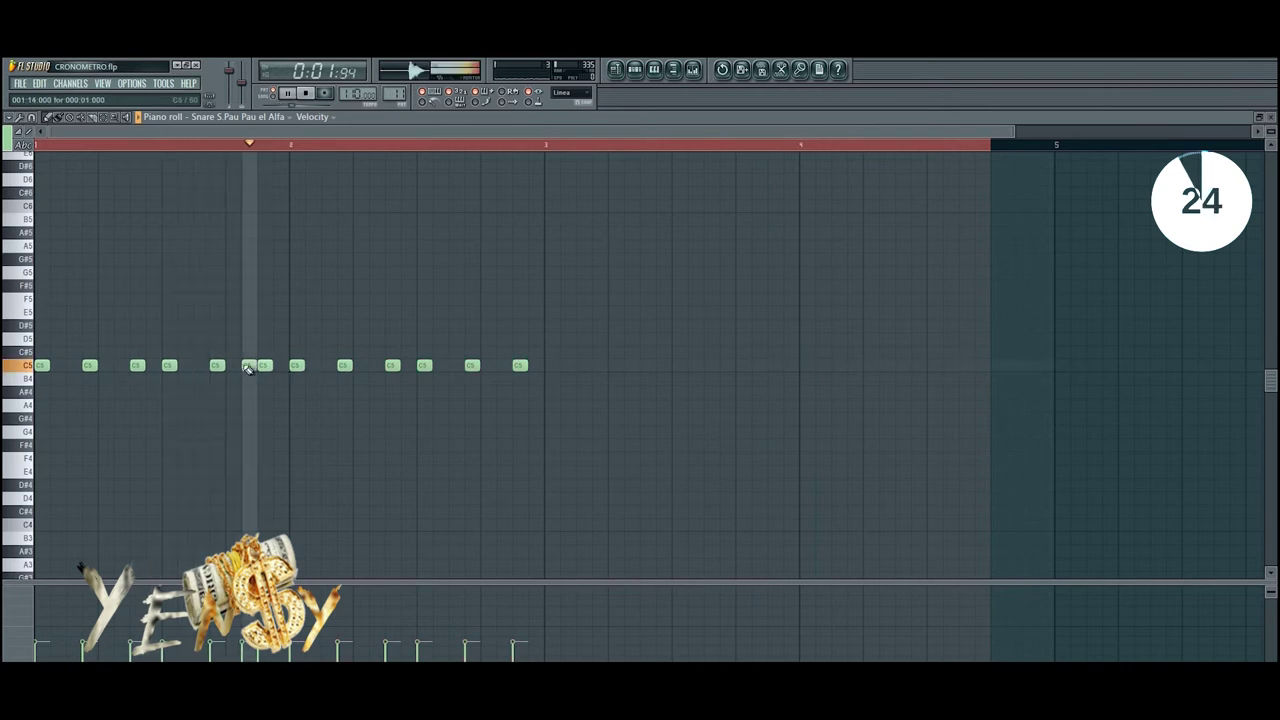
{"action": "left_click_drag", "start_coordinate": [553, 374], "coordinate": [12, 388]}
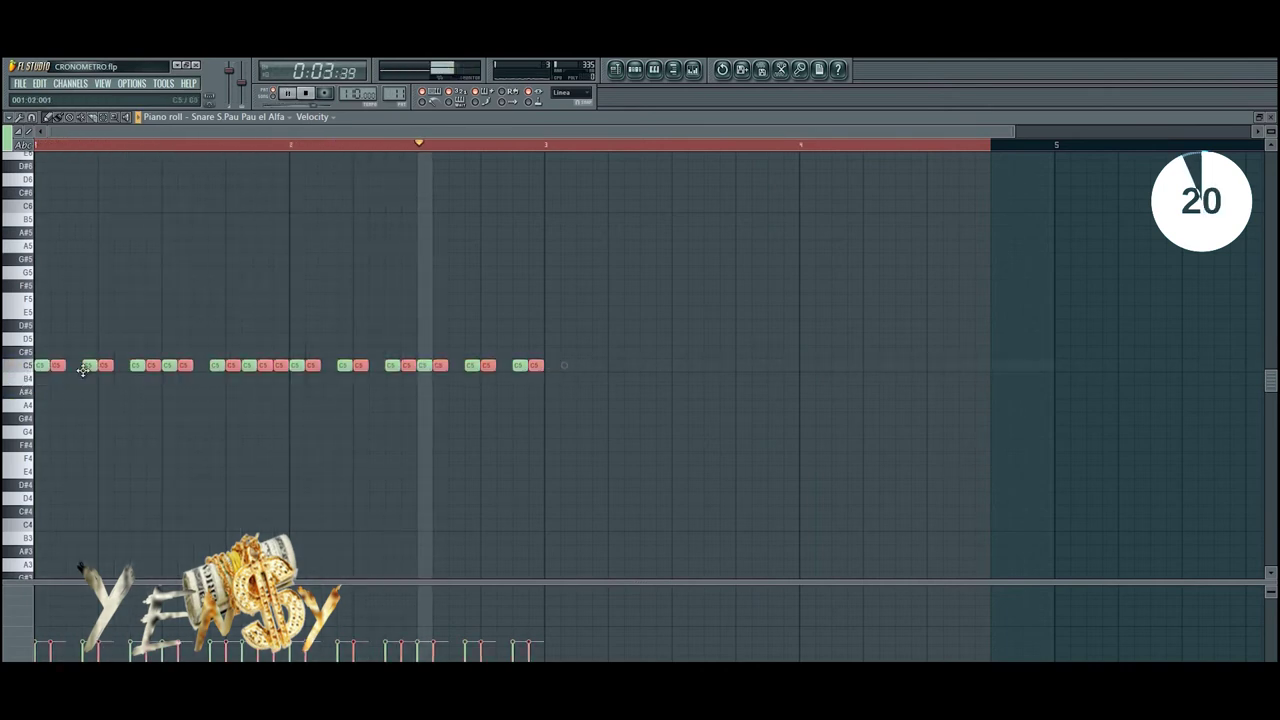
{"action": "key", "text": "ctrl+b"}
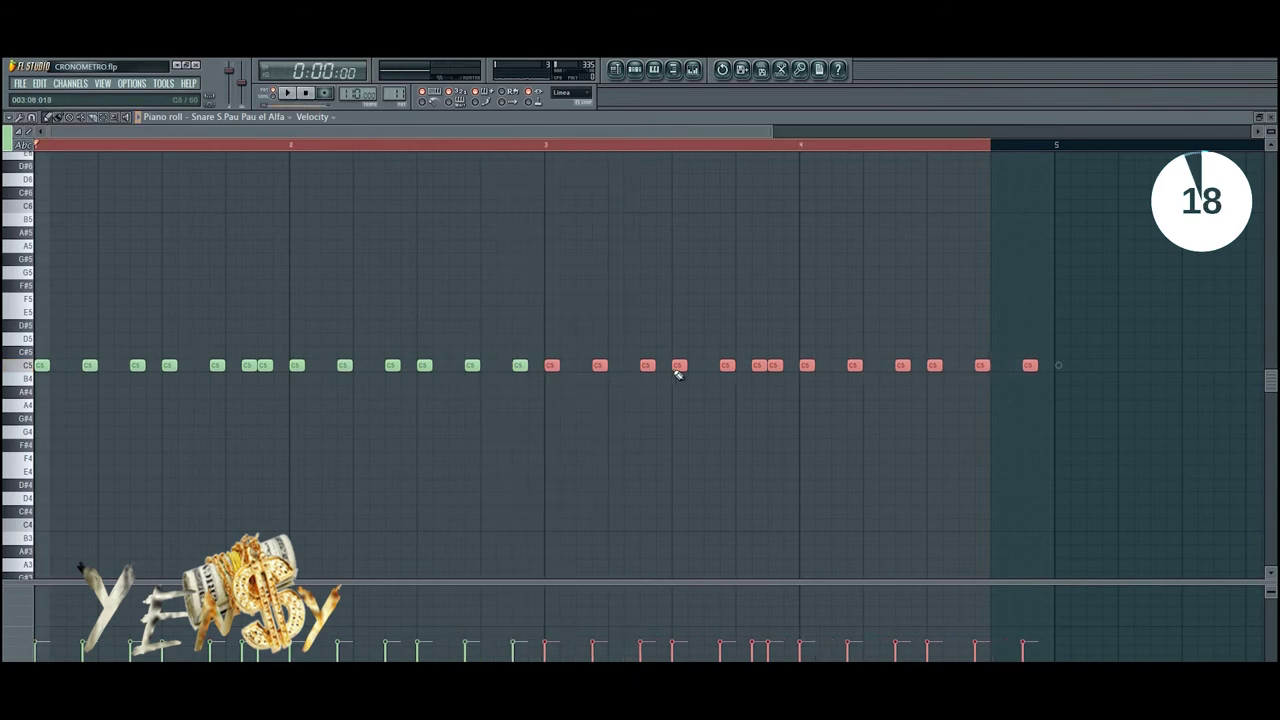
- Place the snare Pattern 11 on Track 14 at bars 13 and 17, and add another Pattern 10 clip at bar 17 of Track 13
{"action": "left_click", "coordinate": [691, 401], "text": "ctrl"}
{"action": "left_click", "coordinate": [617, 70]}
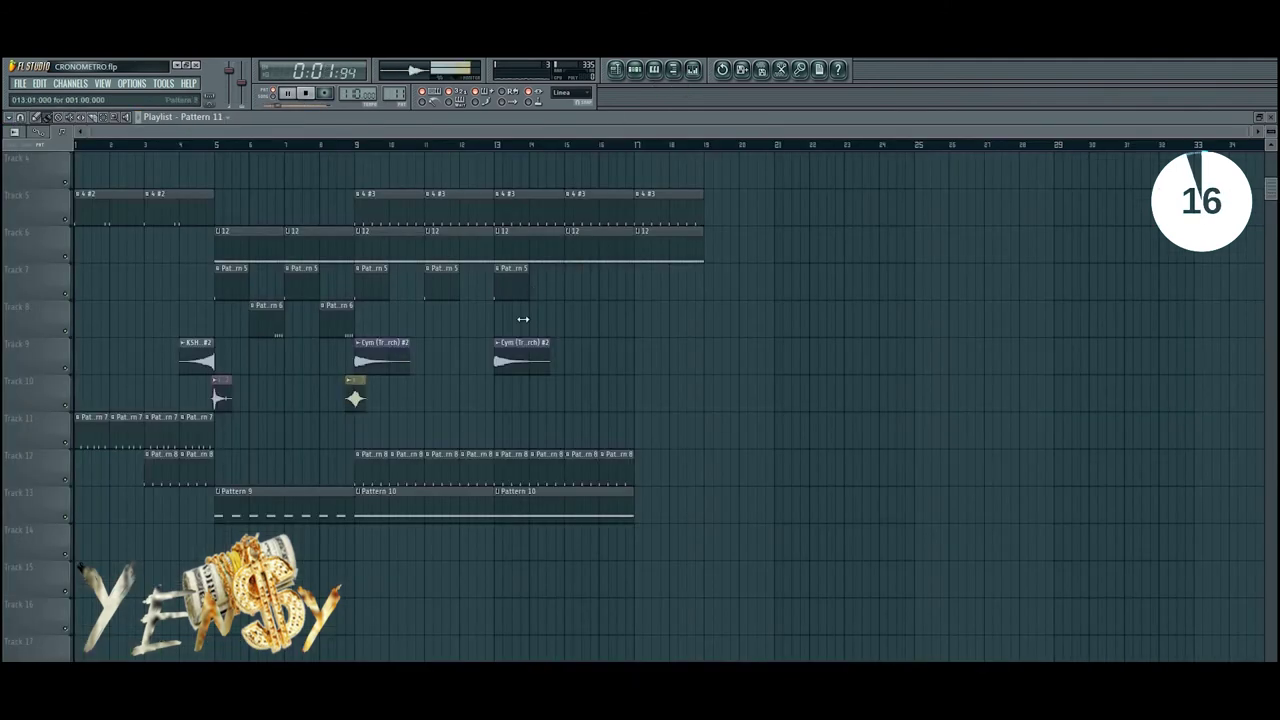
{"action": "mouse_move", "coordinate": [492, 556]}
{"action": "left_mouse_down"}
{"action": "mouse_move", "coordinate": [674, 557]}
{"action": "mouse_move", "coordinate": [648, 449]}
{"action": "mouse_move", "coordinate": [671, 487]}
{"action": "mouse_move", "coordinate": [528, 505]}
{"action": "mouse_move", "coordinate": [663, 508]}
{"action": "mouse_move", "coordinate": [582, 511]}
{"action": "left_mouse_up"}
{"action": "left_click_drag", "start_coordinate": [419, 515], "coordinate": [419, 515]}
- Make the Pattern 10 clip at bar 13 of Track 13 unique and open the piano roll of channel 22
{"action": "left_click", "coordinate": [497, 491]}
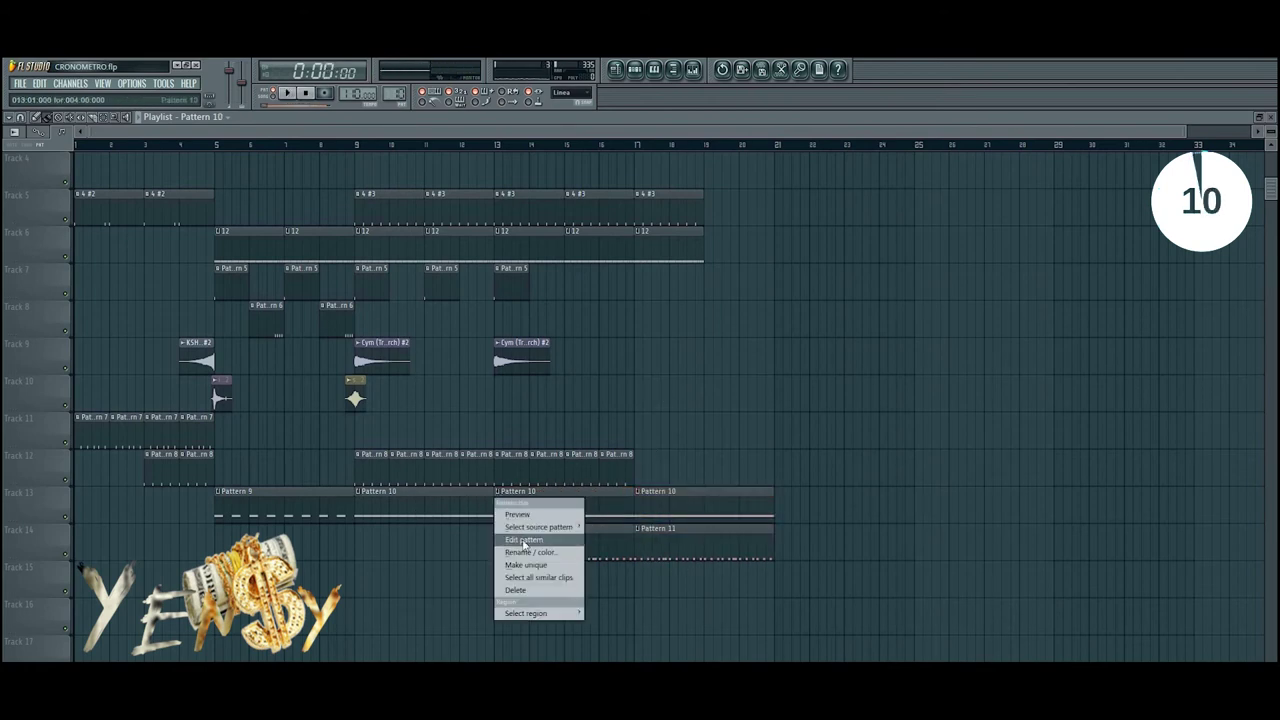
{"action": "left_click", "coordinate": [528, 565]}
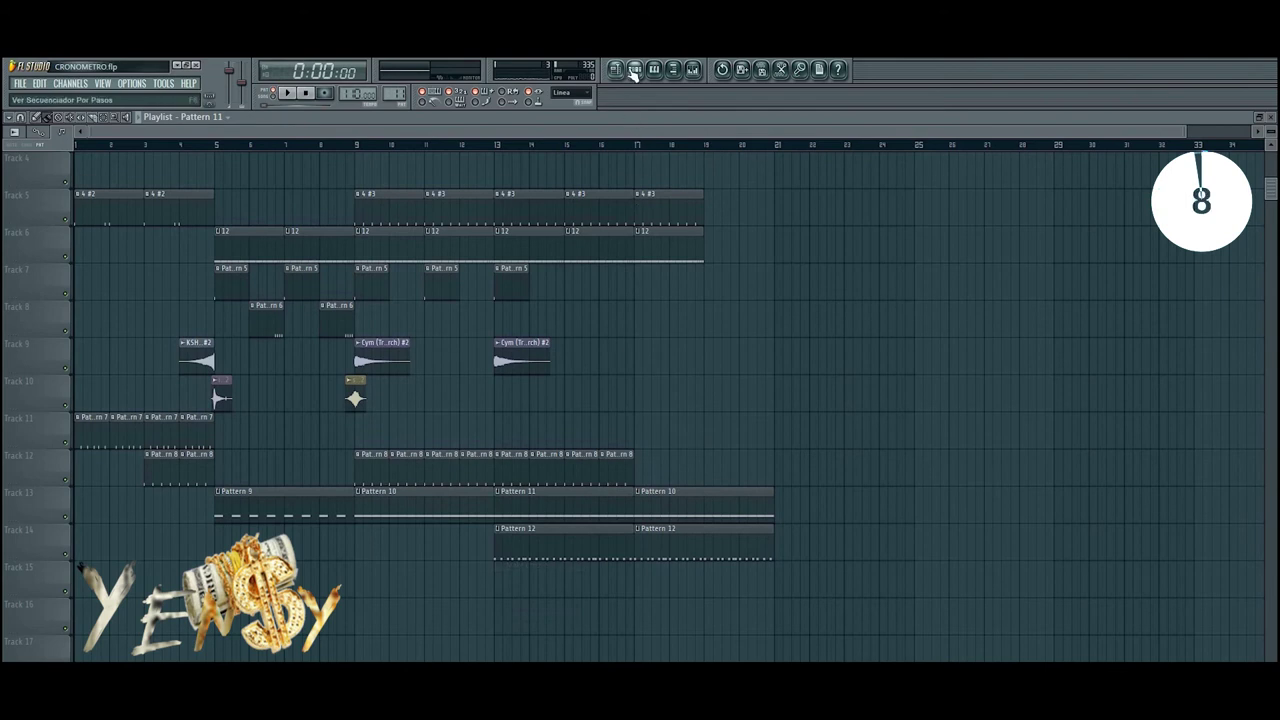
{"action": "left_click", "coordinate": [634, 71]}
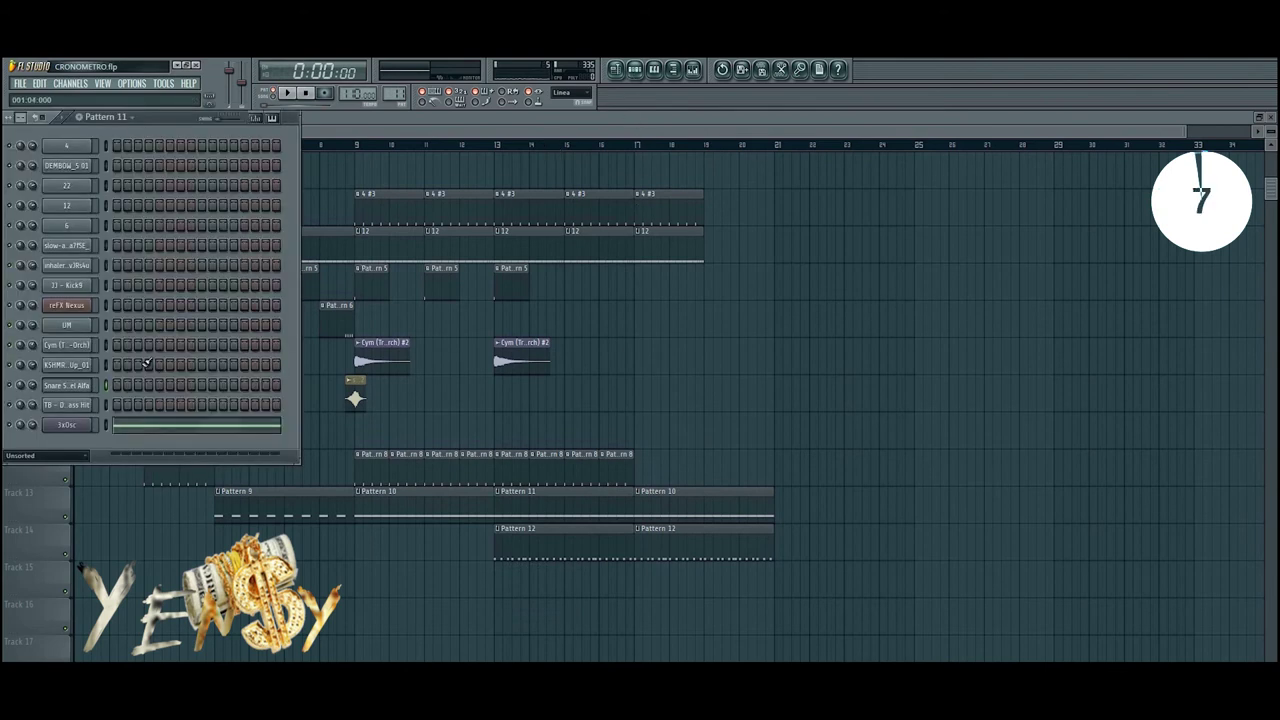
{"action": "left_click", "coordinate": [72, 192]}
{"action": "right_click", "coordinate": [80, 190]}
{"action": "left_click", "coordinate": [105, 188]}
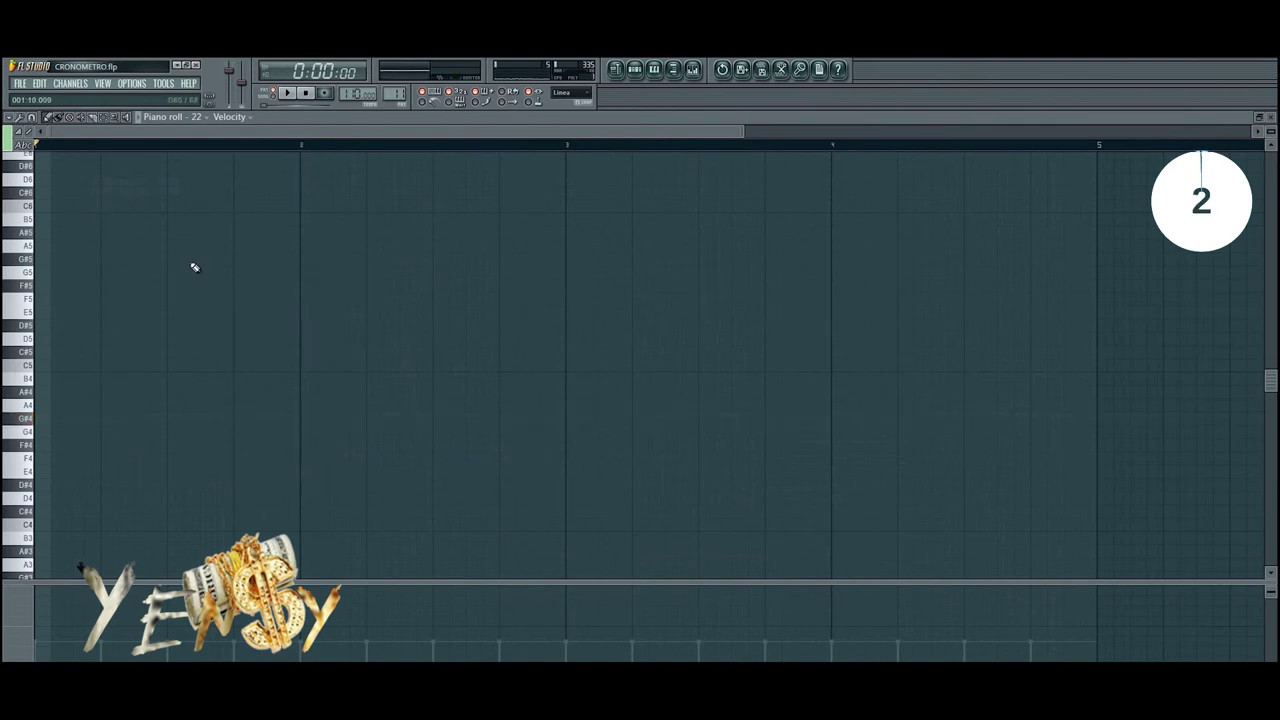
- Replace the Pattern 10 clip at bar 17 of Track 13 with Pattern 11 and check the pattern's 3xOsc notes
{"action": "key", "text": "F5"}
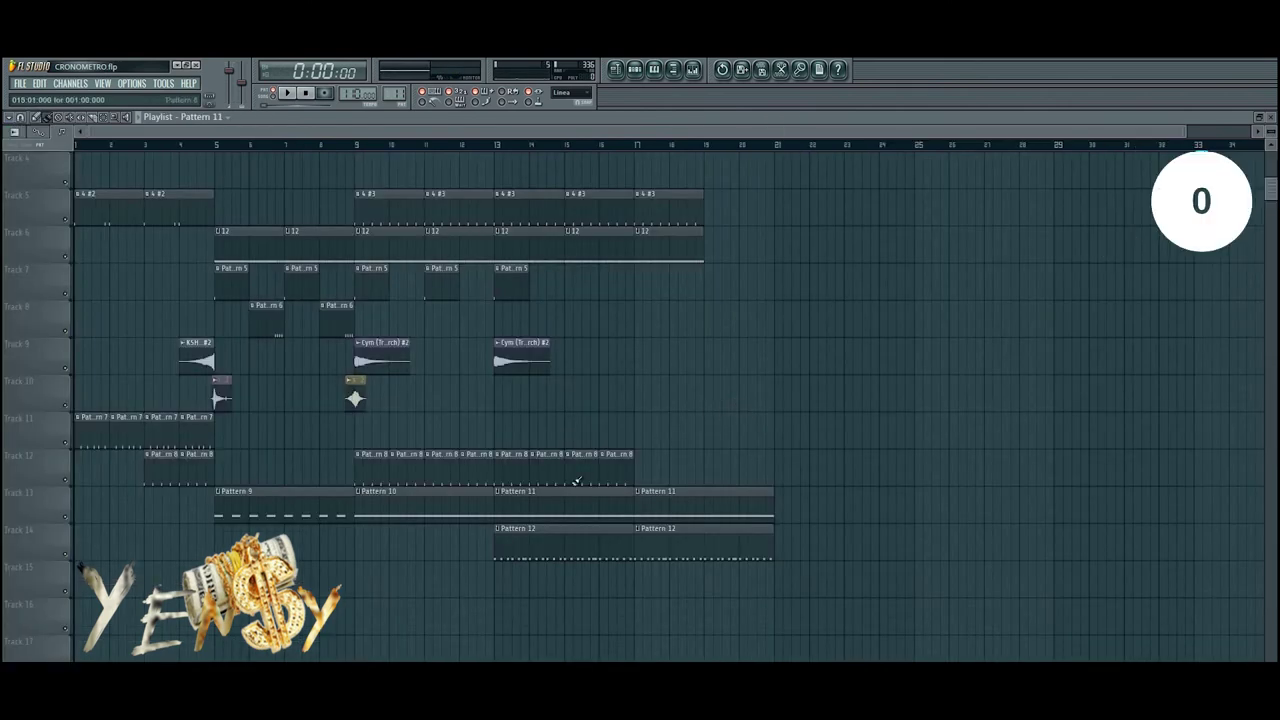
{"action": "key", "text": "F7"}
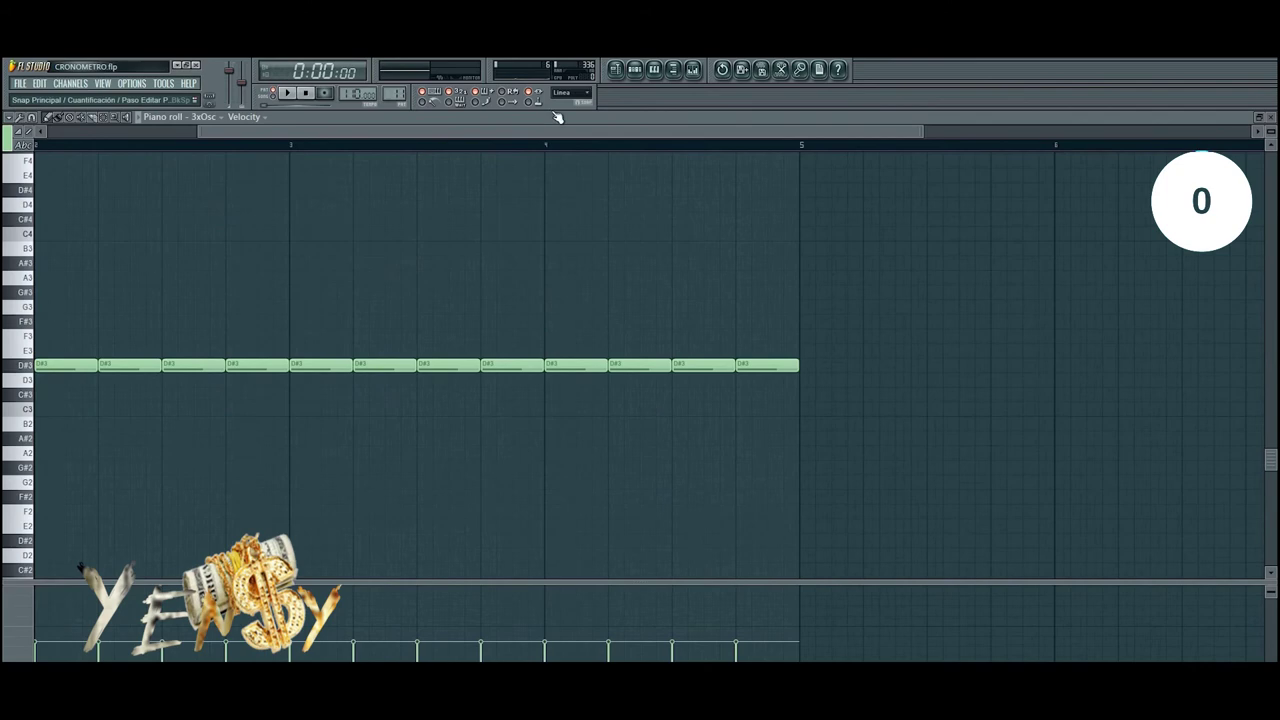
{"action": "key", "text": "F5"}
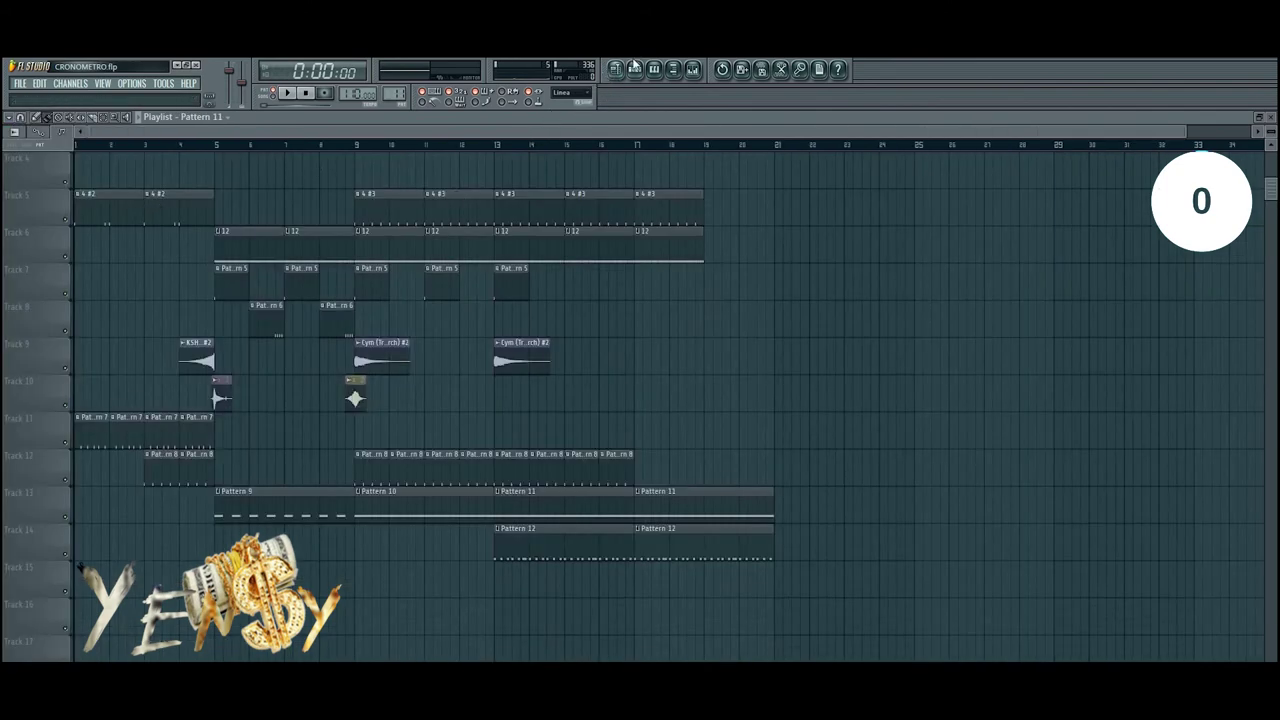
- Reopen the piano roll of channel 22, audition its keys and place one-step F#4 and F#5 notes at steps 5 and 7 of bar 2
{"action": "left_click", "coordinate": [634, 68]}
{"action": "right_click", "coordinate": [85, 185]}
{"action": "left_click", "coordinate": [120, 192]}
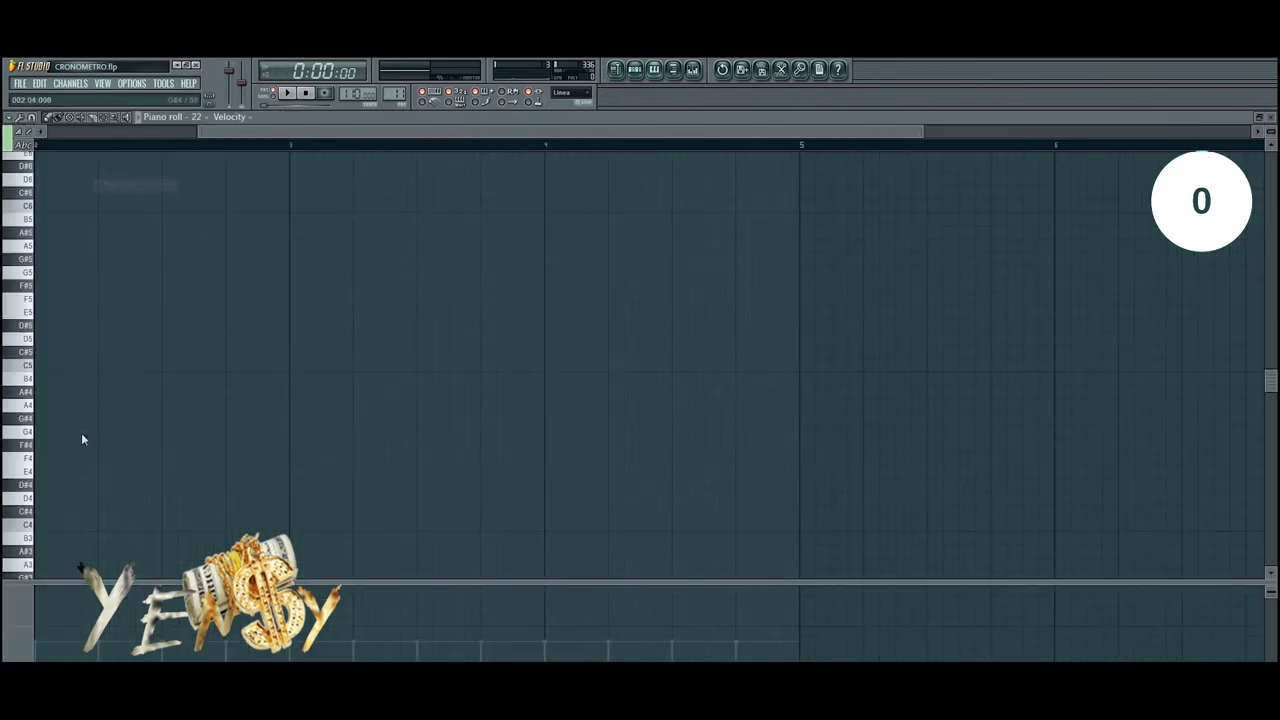
{"action": "left_click", "coordinate": [33, 496]}
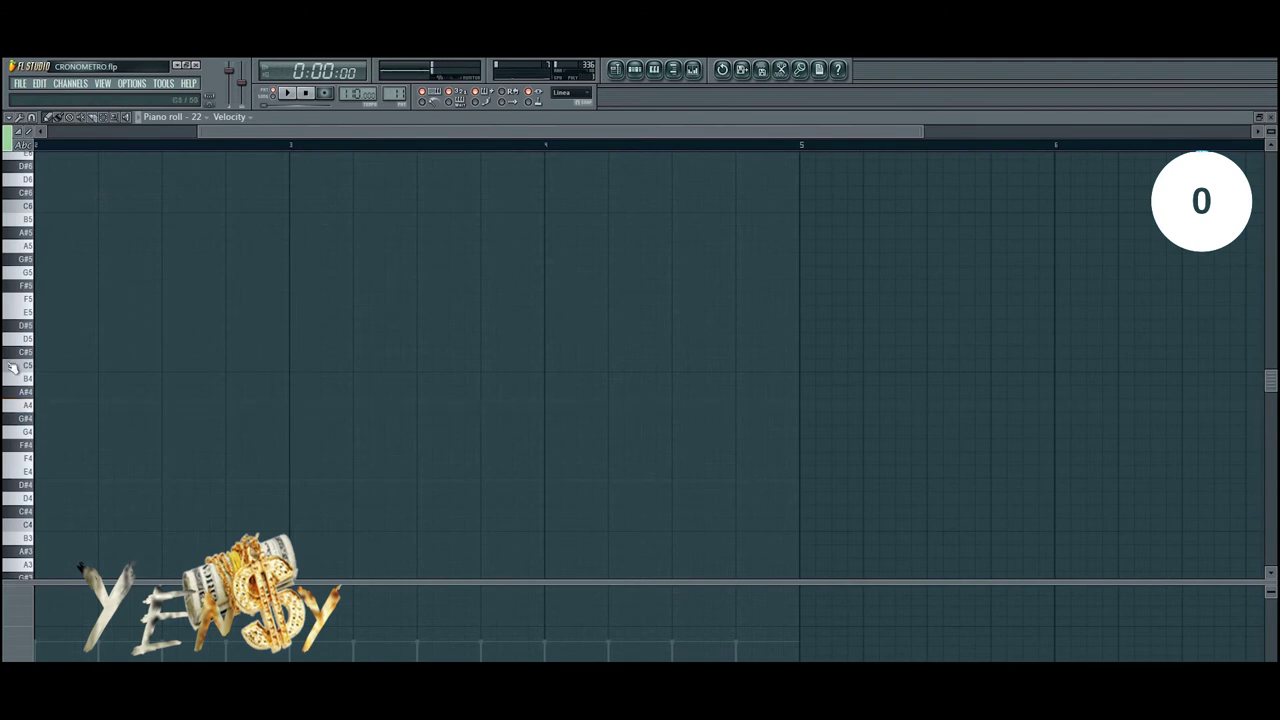
{"action": "left_click", "coordinate": [24, 287]}
{"action": "left_click_drag", "start_coordinate": [95, 296], "coordinate": [143, 298]}
{"action": "left_click_drag", "start_coordinate": [119, 435], "coordinate": [90, 444]}
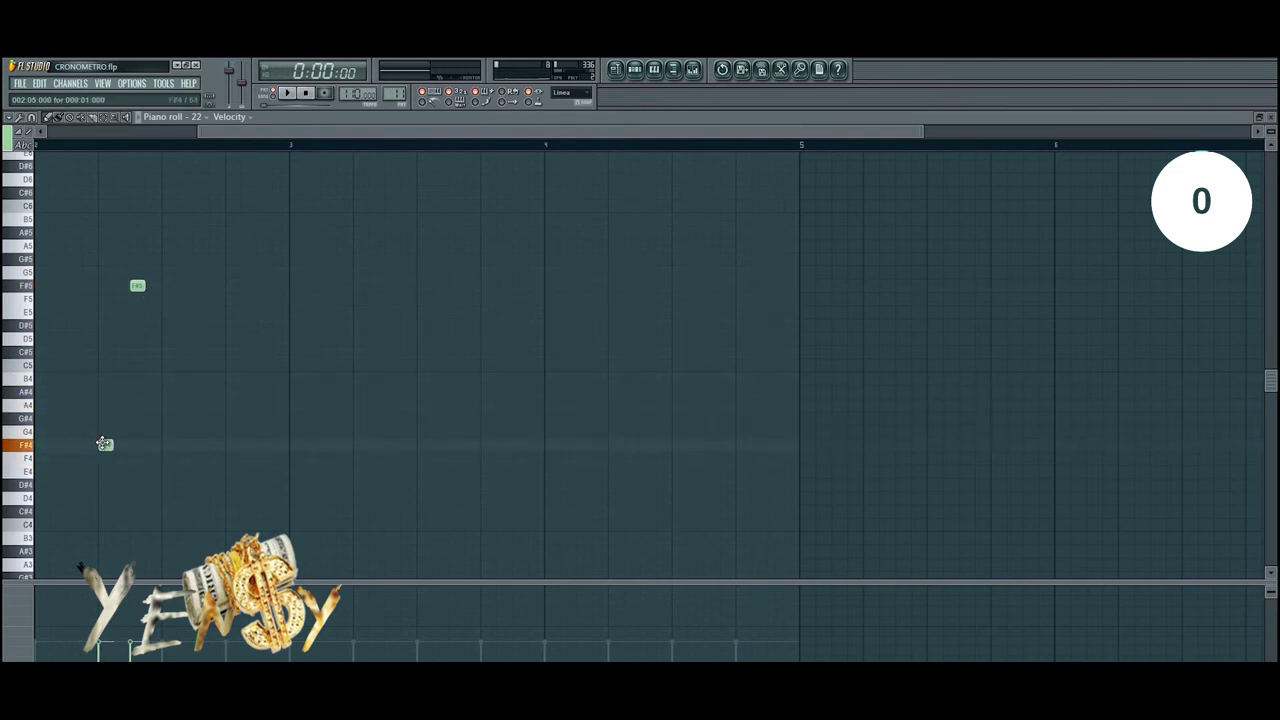
- Move the F#4 and F#5 notes one bar earlier into bar 1 and play back the pattern
{"action": "left_click_drag", "start_coordinate": [235, 134], "coordinate": [56, 153]}
{"action": "left_click_drag", "start_coordinate": [666, 529], "coordinate": [264, 248]}
{"action": "left_click_drag", "start_coordinate": [392, 289], "coordinate": [136, 288]}
{"action": "left_click", "coordinate": [251, 317]}
{"action": "key", "text": "space"}
{"action": "right_click", "coordinate": [236, 445]}
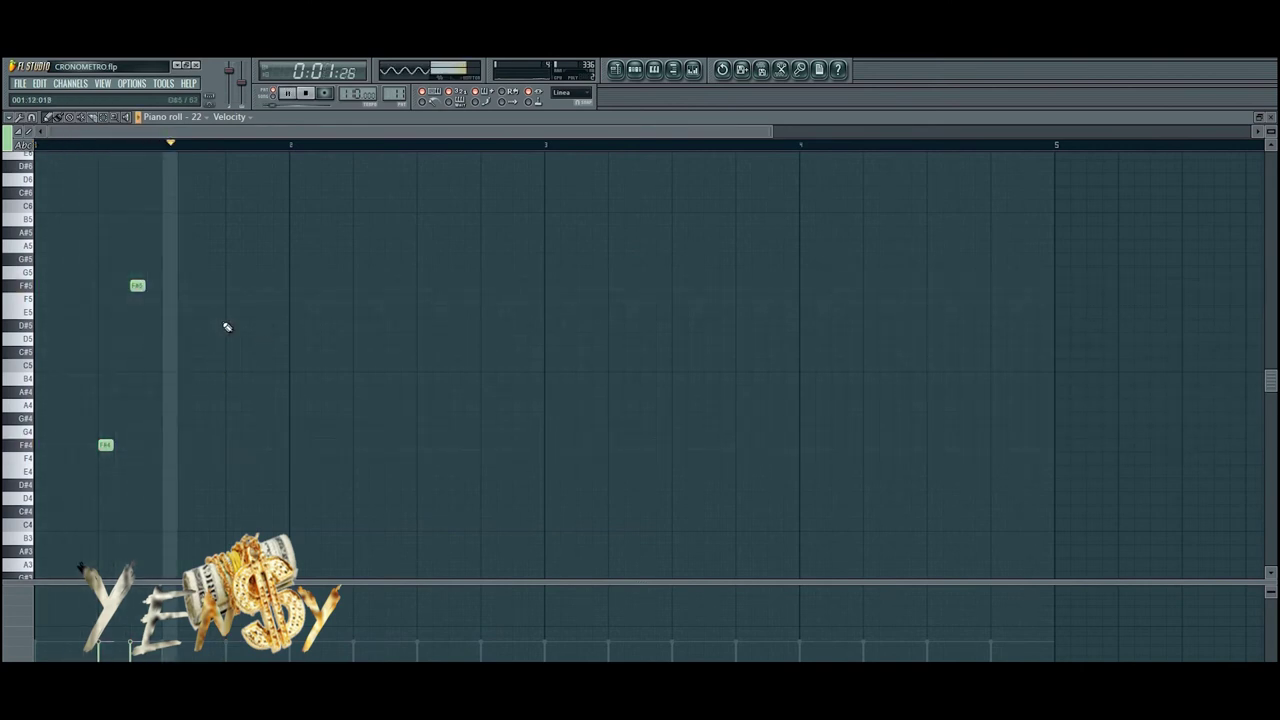
- Transpose the two notes of bar 1 up one octave and play back the result
{"action": "scroll", "coordinate": [168, 348], "scroll_direction": "up", "scroll_amount": 1}
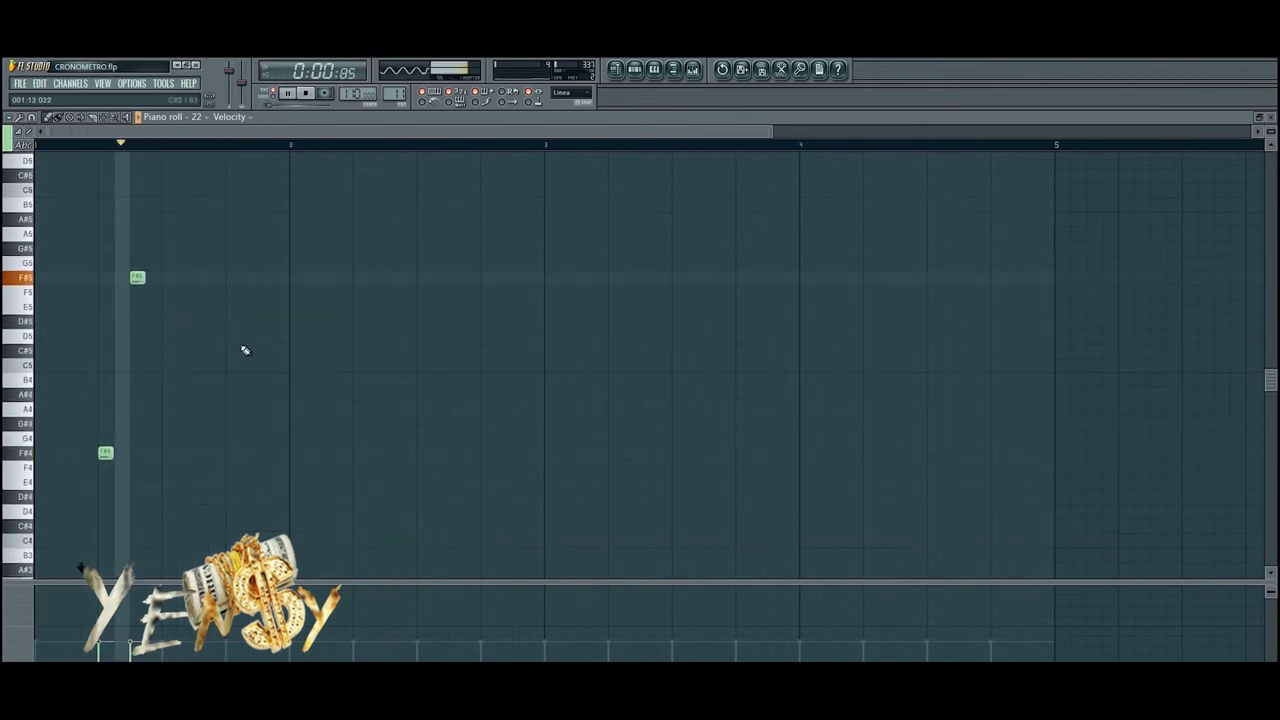
{"action": "key", "text": "space"}
{"action": "key", "text": "ctrl+Up"}
{"action": "key", "text": "space"}
{"action": "key", "text": "space"}
- Fill the last beat of bar 1 with F#5 at steps 13 and 14, C#6 at step 15 and F#6 at step 16, and play it
{"action": "left_click", "coordinate": [249, 452]}
{"action": "left_click", "coordinate": [264, 350]}
{"action": "left_click", "coordinate": [276, 276]}
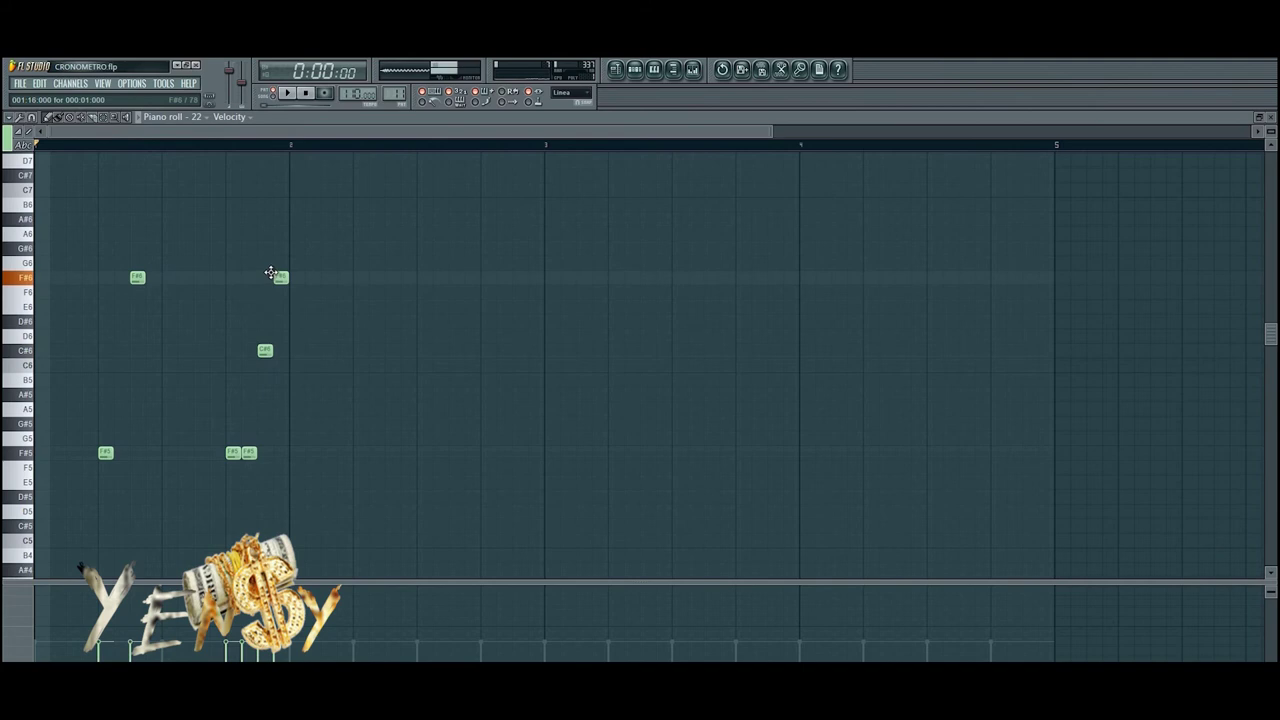
{"action": "key", "text": "space"}
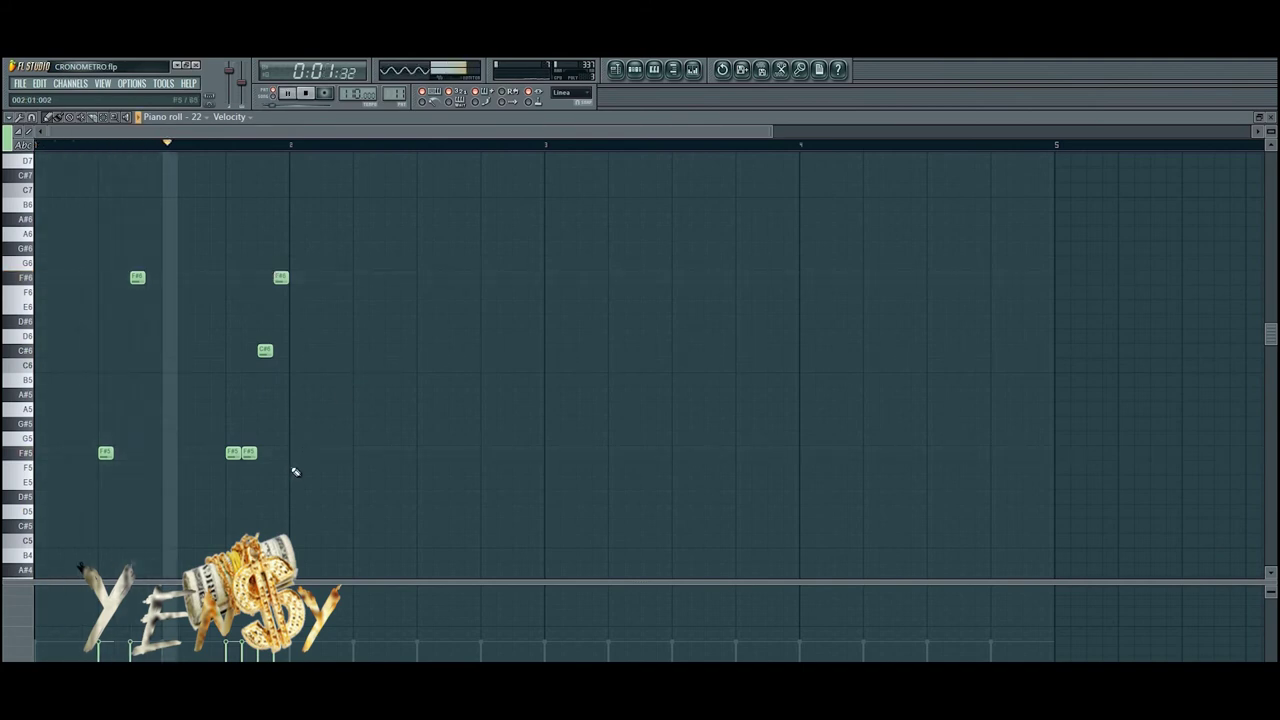
- Duplicate all the notes of bar 1 into bar 2 and deselect the copies
{"action": "left_click_drag", "start_coordinate": [357, 500], "coordinate": [63, 216]}
{"action": "key", "text": "space"}
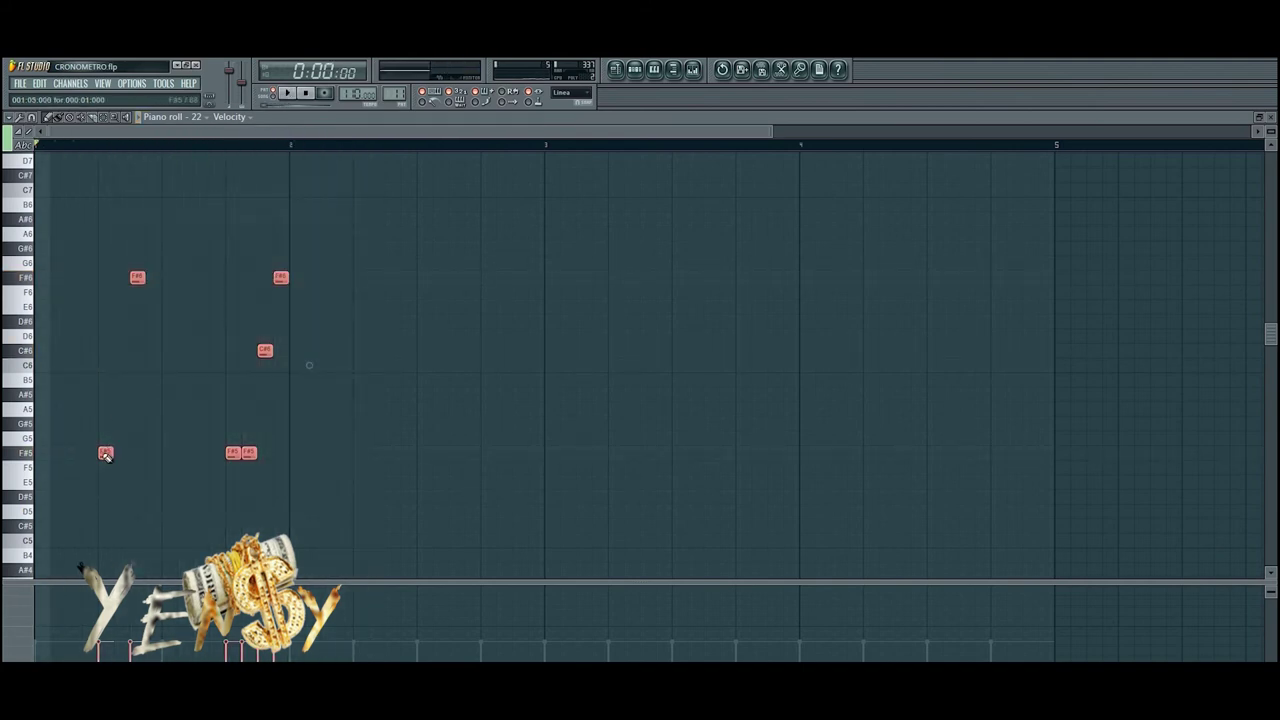
{"action": "key", "text": "ctrl+b"}
{"action": "left_click", "coordinate": [552, 433], "text": "ctrl"}
- Replace the four notes in the last beat of bar 2 with F#6 notes at steps 13 and 15
{"action": "right_click", "coordinate": [504, 453]}
{"action": "right_click", "coordinate": [488, 453]}
{"action": "right_click", "coordinate": [519, 352]}
{"action": "right_click", "coordinate": [537, 280]}
{"action": "left_click", "coordinate": [488, 277]}
{"action": "left_click", "coordinate": [520, 277]}
- Duplicate all the notes of bars 1 and 2 and position the copies to begin at step 1 of bar 3
{"action": "key", "text": "ctrl+a"}
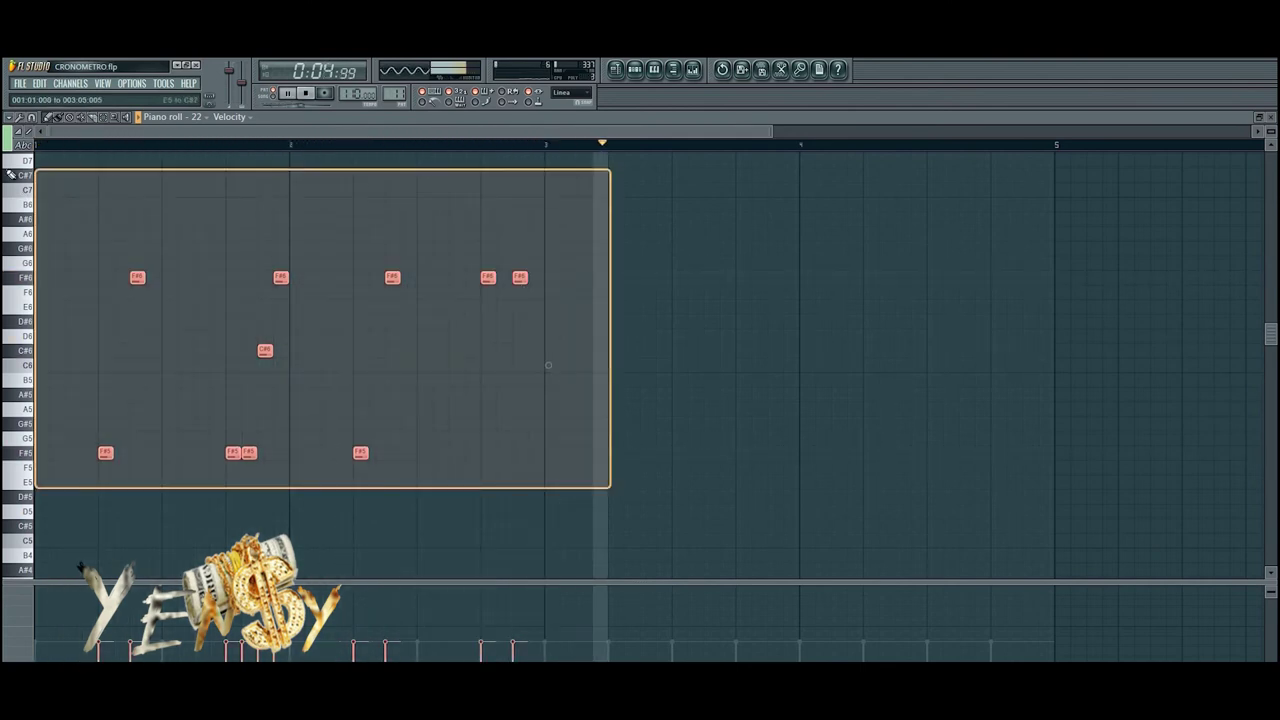
{"action": "key", "text": "space"}
{"action": "key", "text": "ctrl+b"}
{"action": "left_click_drag", "start_coordinate": [600, 282], "coordinate": [583, 280]}
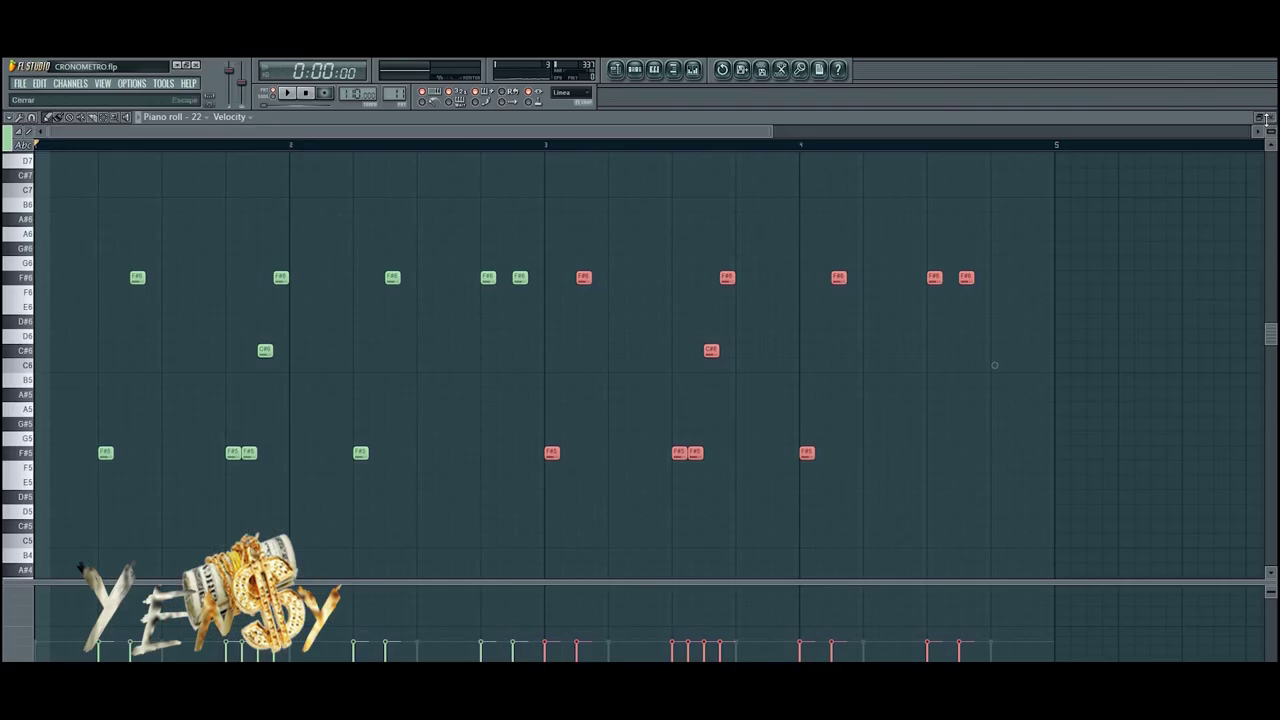
- Return to the playlist and copy the last clips of Track 5 and Track 6 to bar 19
{"action": "left_click", "coordinate": [1266, 117]}
{"action": "key", "text": "F6"}
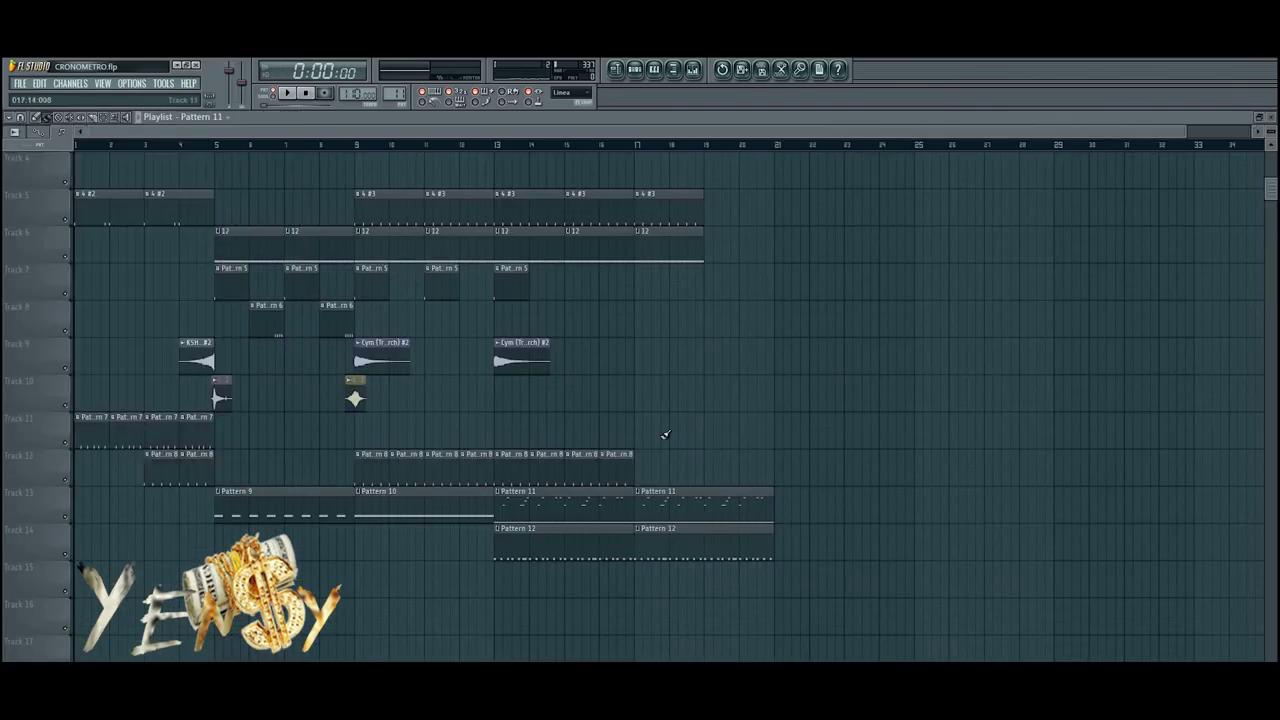
{"action": "left_click_drag", "start_coordinate": [711, 368], "coordinate": [671, 213]}
{"action": "left_click_drag", "start_coordinate": [674, 211], "coordinate": [732, 198]}
{"action": "left_click", "coordinate": [726, 315], "text": "ctrl"}
- Copy the four Pattern 8 clips of bars 13 to 16 on Track 12 to bars 17 to 20
{"action": "left_click_drag", "start_coordinate": [643, 474], "coordinate": [514, 465]}
{"action": "left_click_drag", "start_coordinate": [514, 465], "coordinate": [656, 464]}
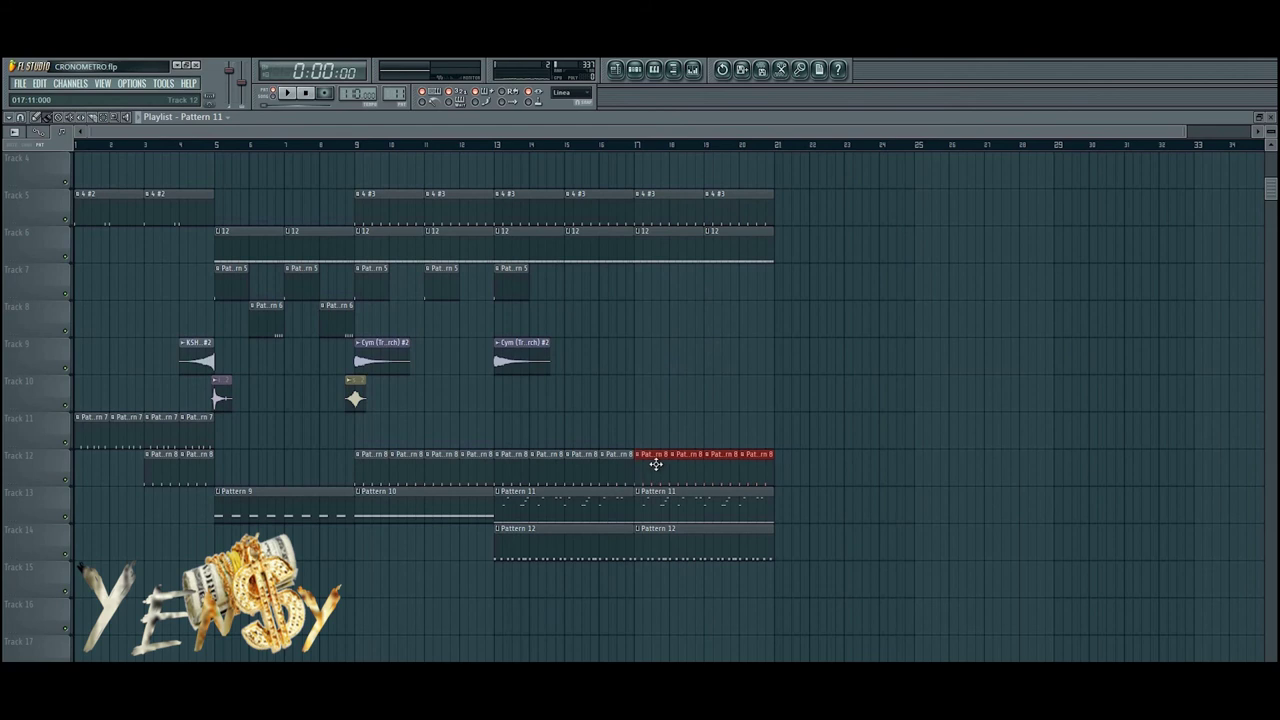
{"action": "left_click", "coordinate": [656, 421], "text": "ctrl"}
- Copy the bar 13 cymbal clip on Track 9 and Pattern 5 clip on Track 7 to bar 17, and save the project
{"action": "left_click_drag", "start_coordinate": [533, 359], "coordinate": [666, 357]}
{"action": "left_click_drag", "start_coordinate": [522, 287], "coordinate": [641, 286]}
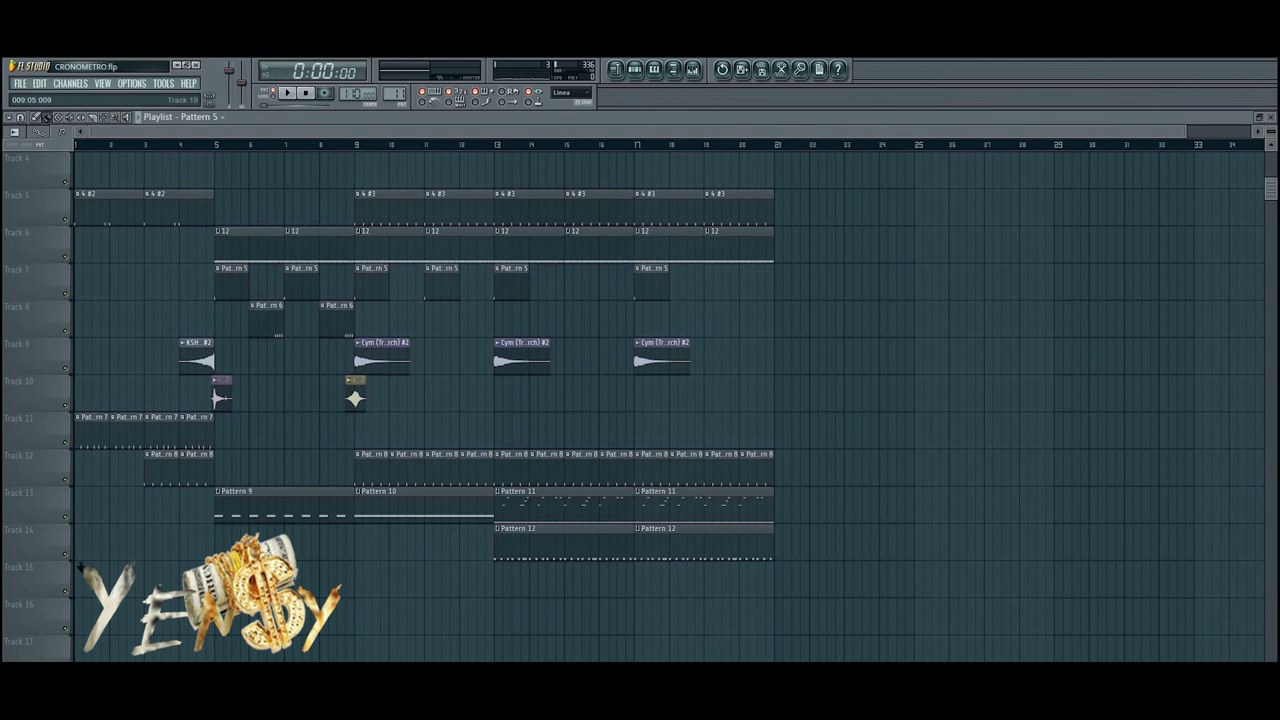
{"action": "key", "text": "ctrl+s"}
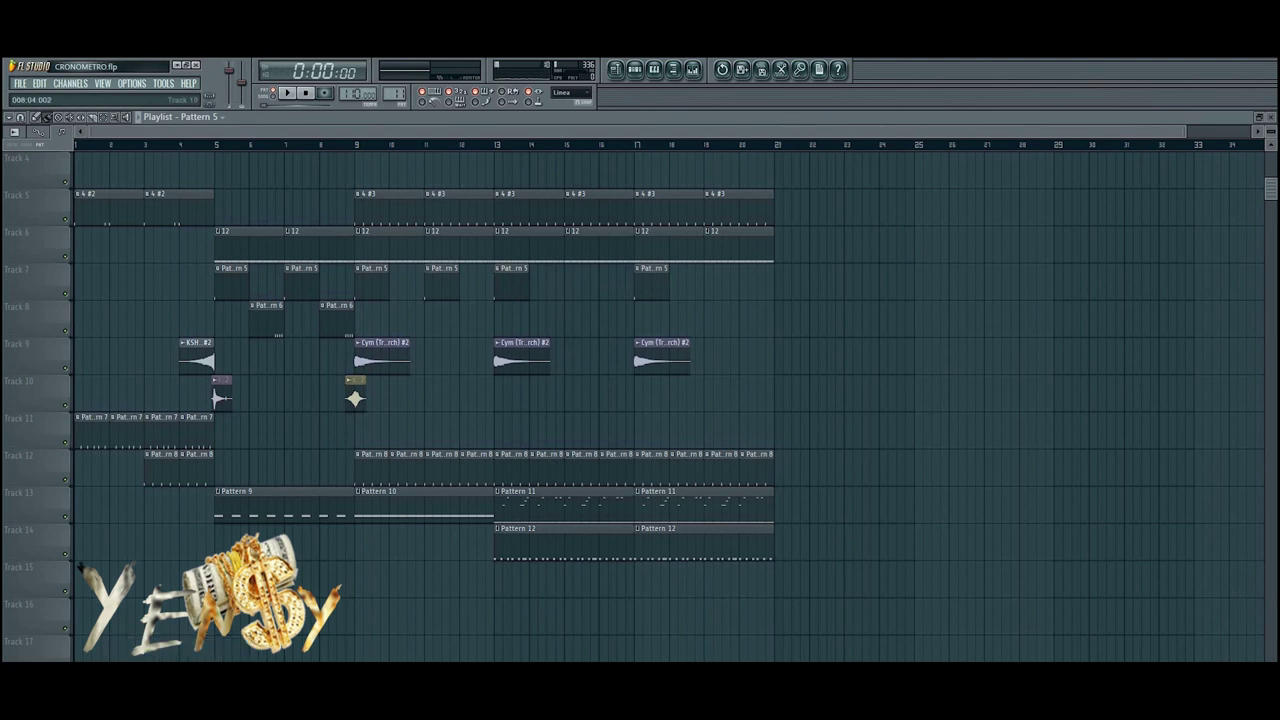